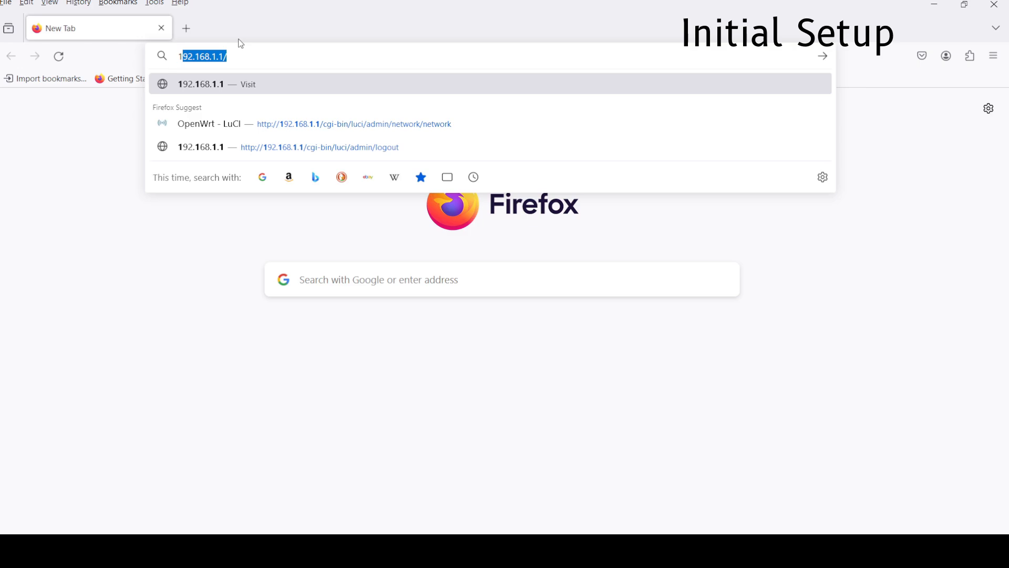
Load the LuCI login page and log in as root.
{"action": "key", "text": "Return"}
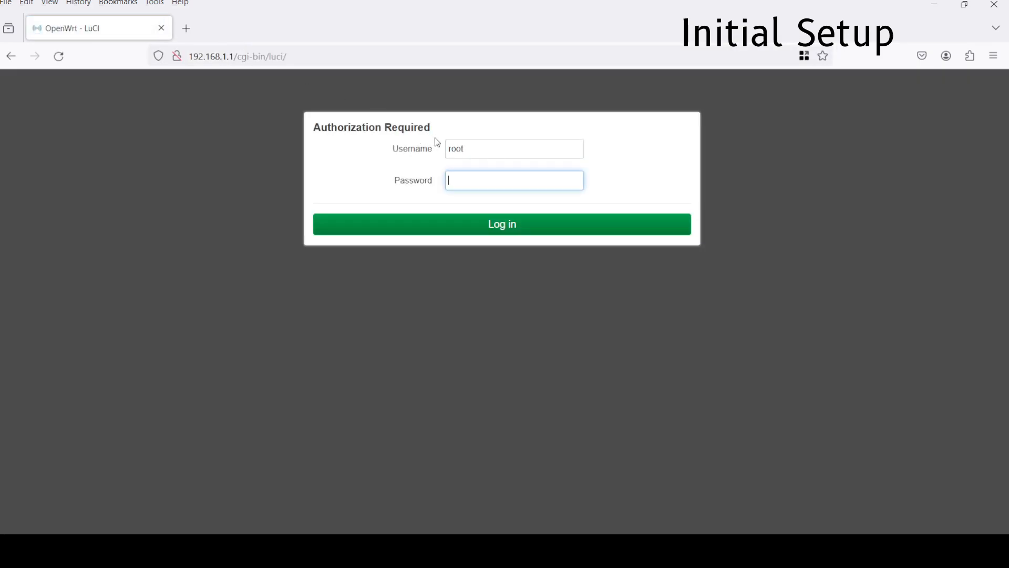
{"action": "double_click", "coordinate": [348, 126]}
{"action": "left_click", "coordinate": [397, 156]}
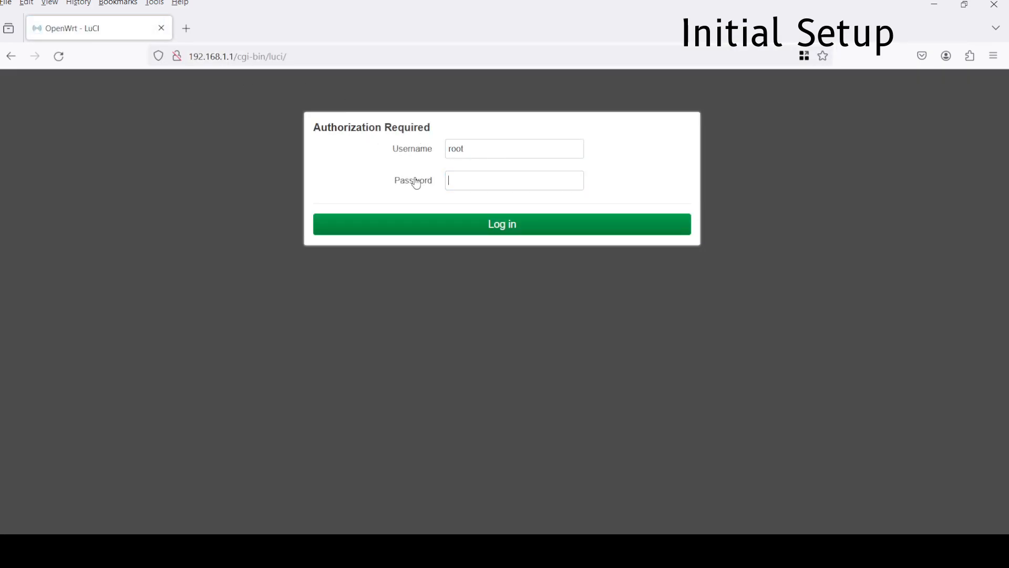
{"action": "left_click", "coordinate": [489, 179]}
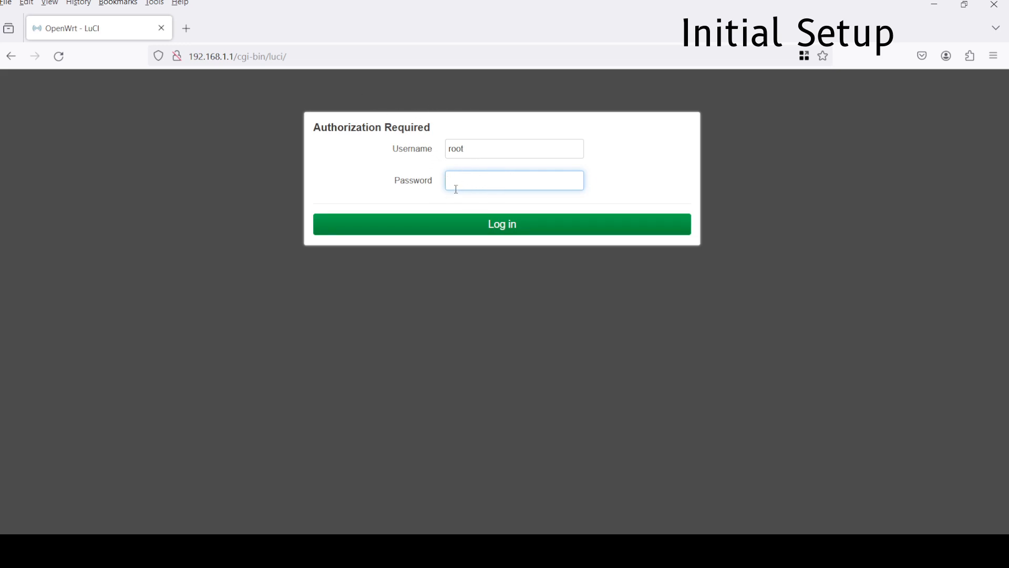
{"action": "left_click", "coordinate": [506, 227]}
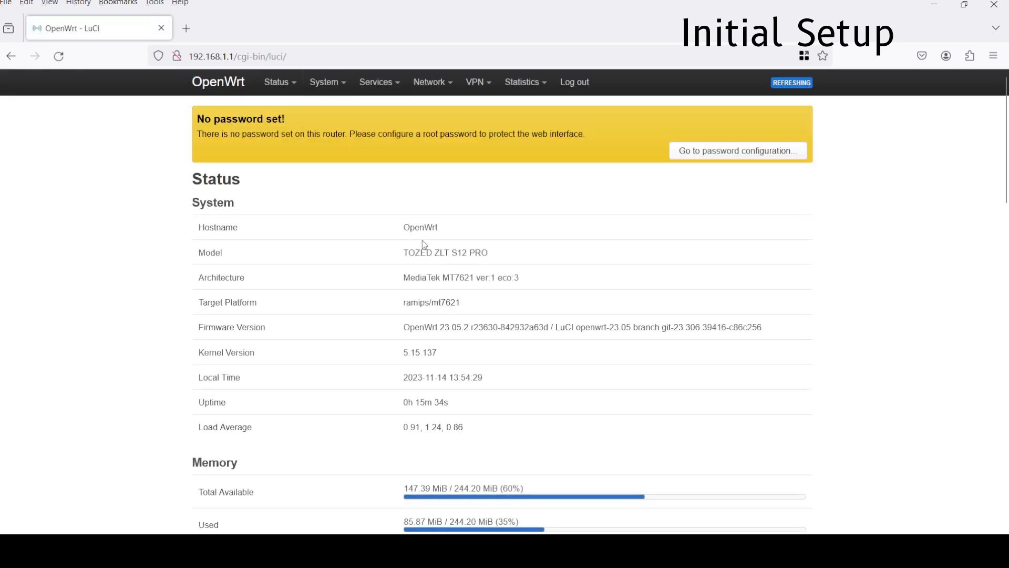
Go to Network > Interfaces to list the lan, wwan and wwan_4 interfaces.
{"action": "triple_click", "coordinate": [426, 329]}
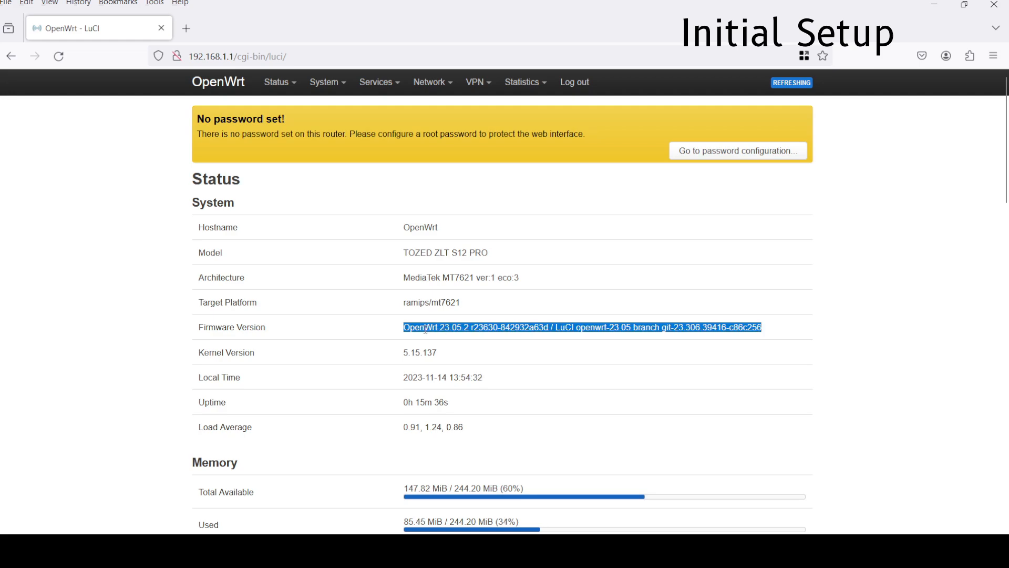
{"action": "left_click", "coordinate": [446, 330]}
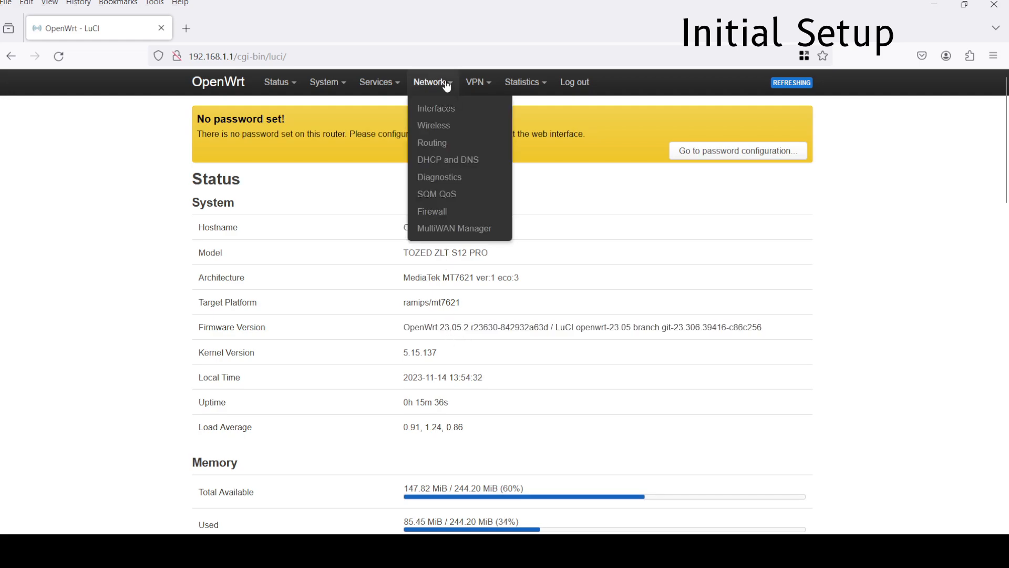
{"action": "mouse_move", "coordinate": [441, 90]}
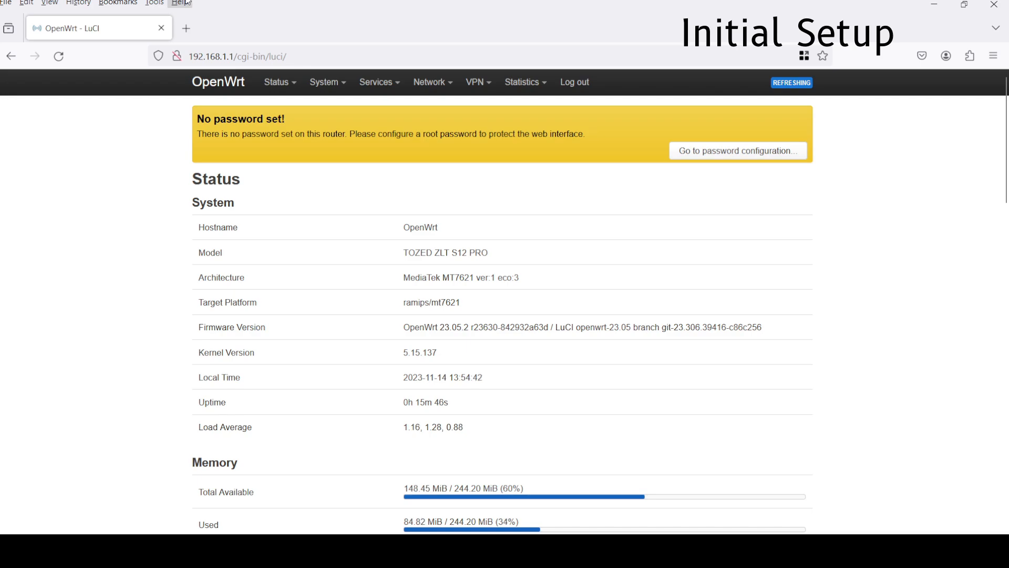
{"action": "mouse_move", "coordinate": [411, 86]}
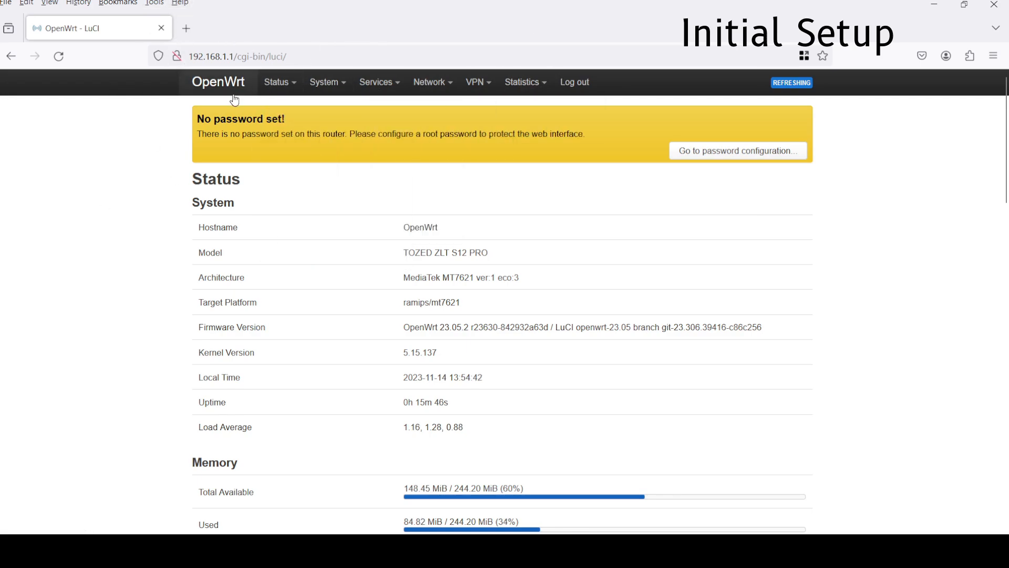
{"action": "mouse_move", "coordinate": [478, 86]}
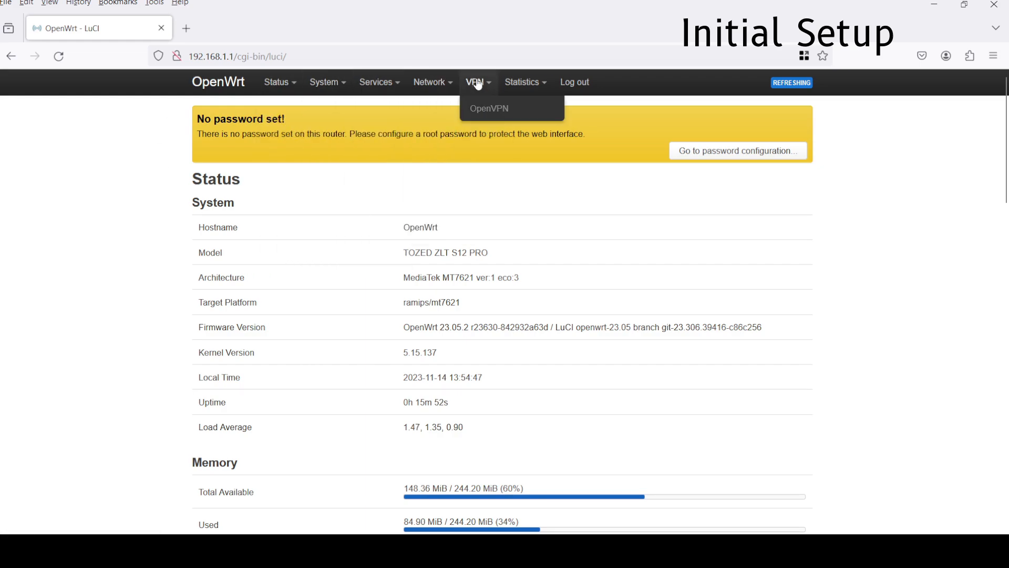
{"action": "left_click", "coordinate": [442, 108]}
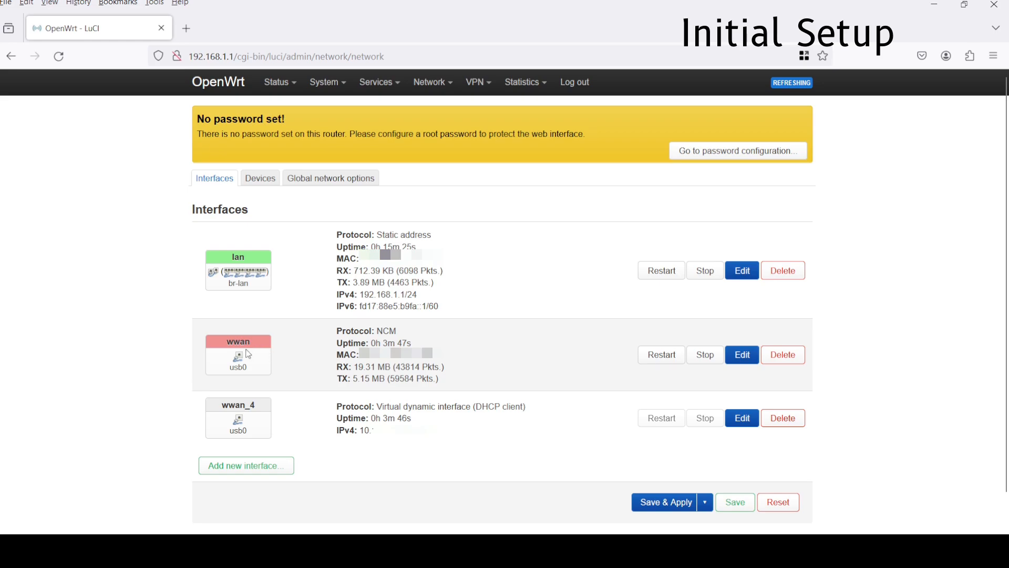
Edit the wwan interface and set its APN to 'internet'.
{"action": "left_click_drag", "start_coordinate": [225, 347], "coordinate": [252, 343]}
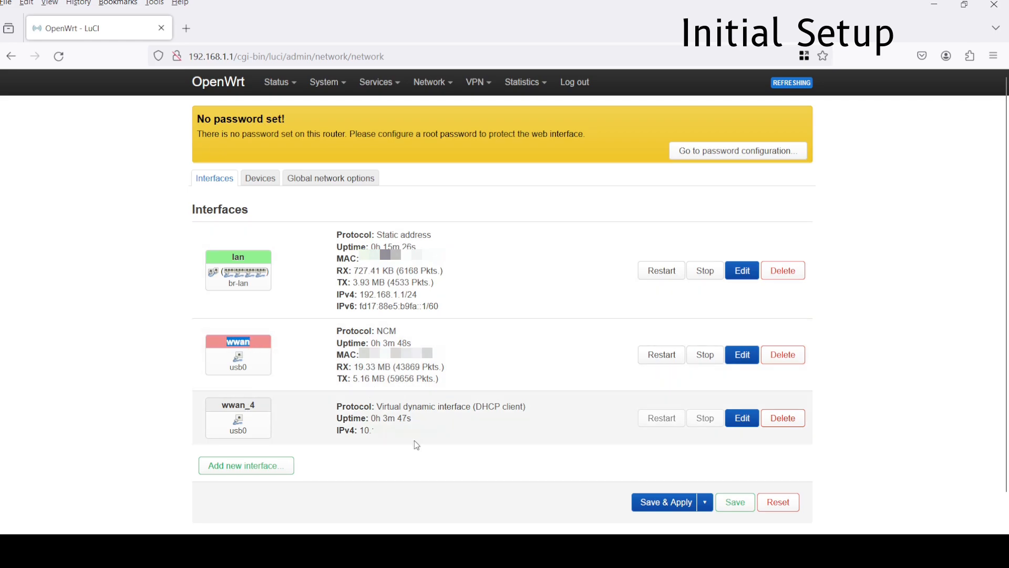
{"action": "triple_click", "coordinate": [378, 430]}
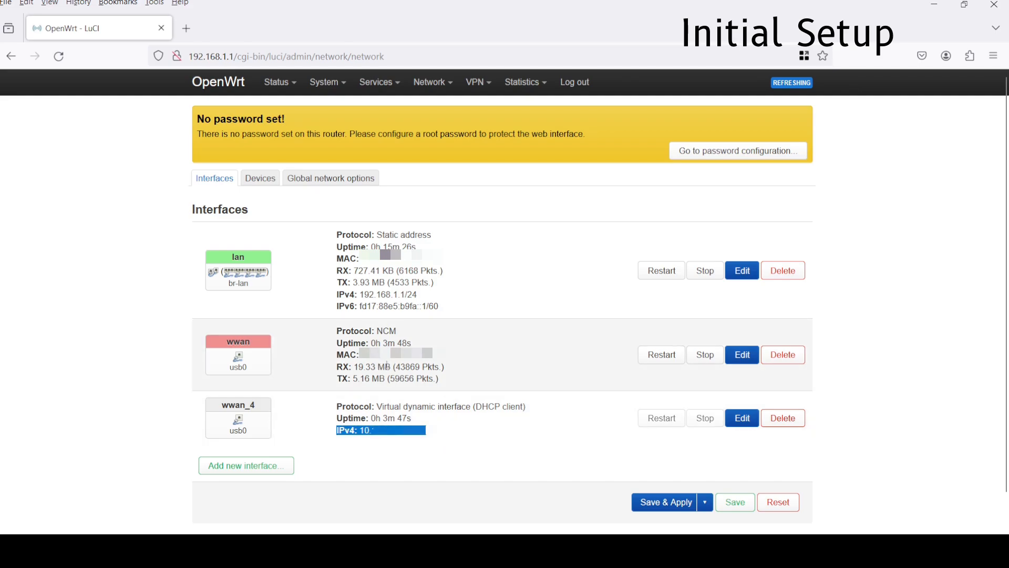
{"action": "left_click", "coordinate": [394, 366]}
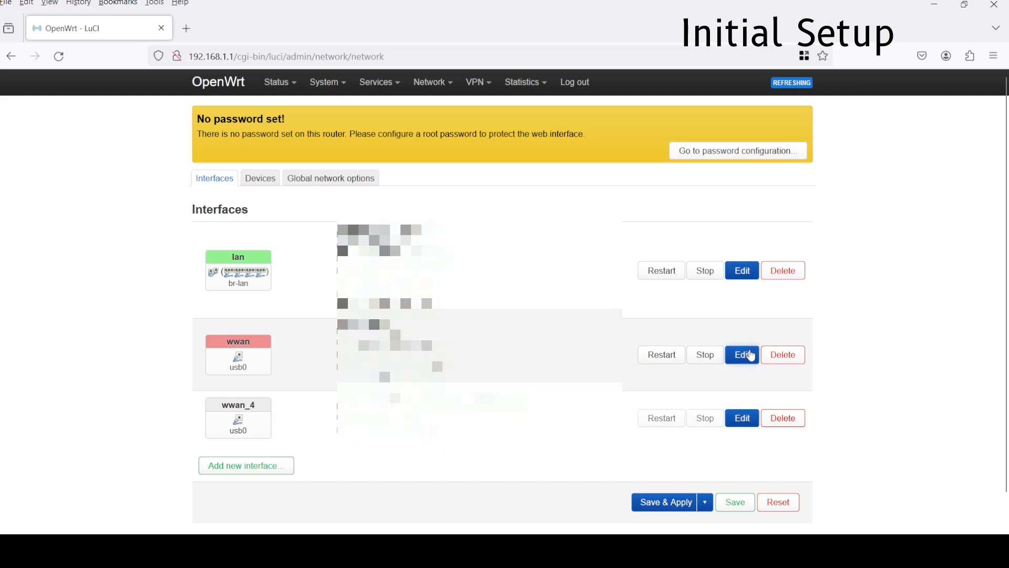
{"action": "left_click", "coordinate": [742, 354]}
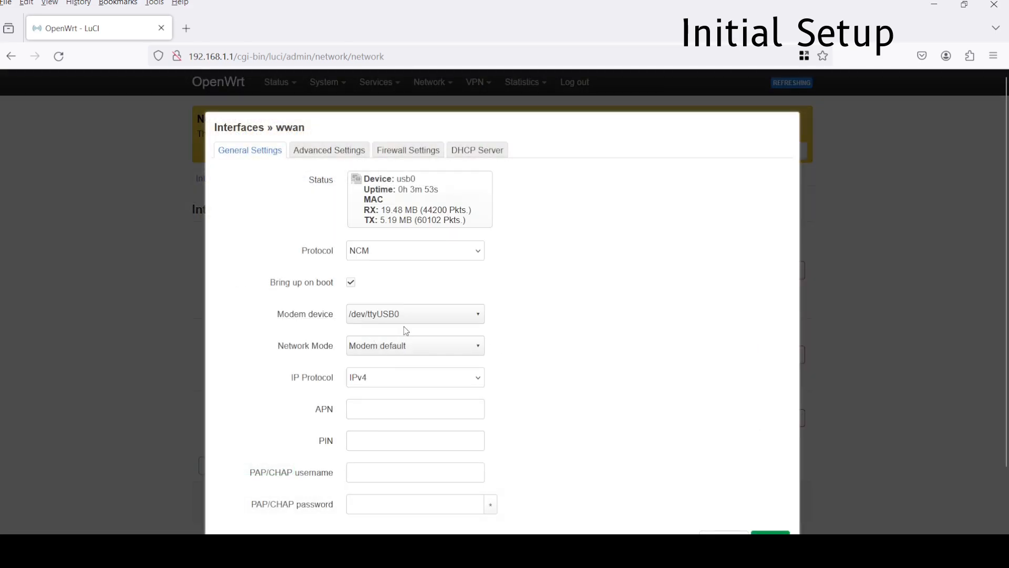
{"action": "left_click", "coordinate": [367, 405]}
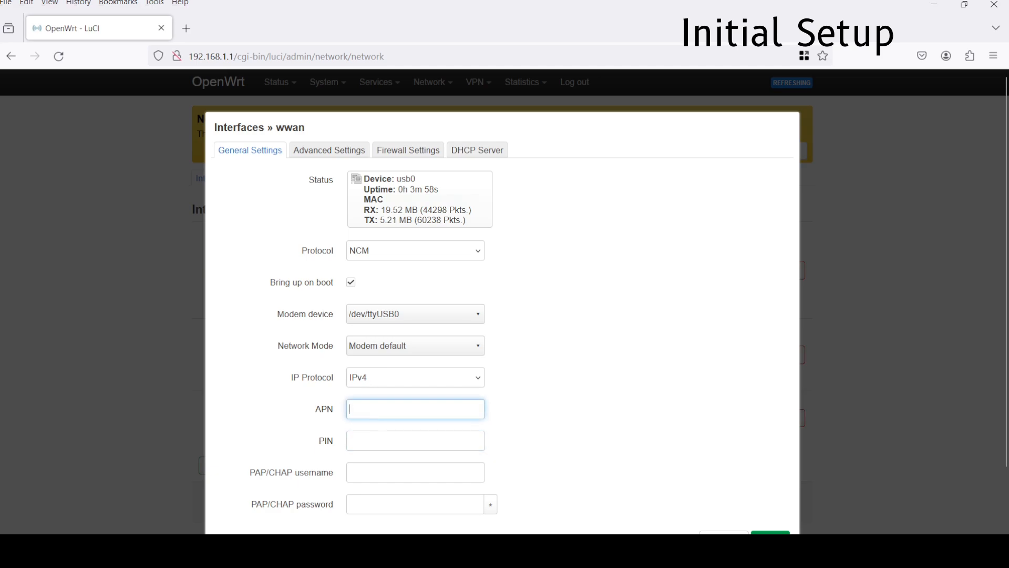
{"action": "type", "text": "internet"}
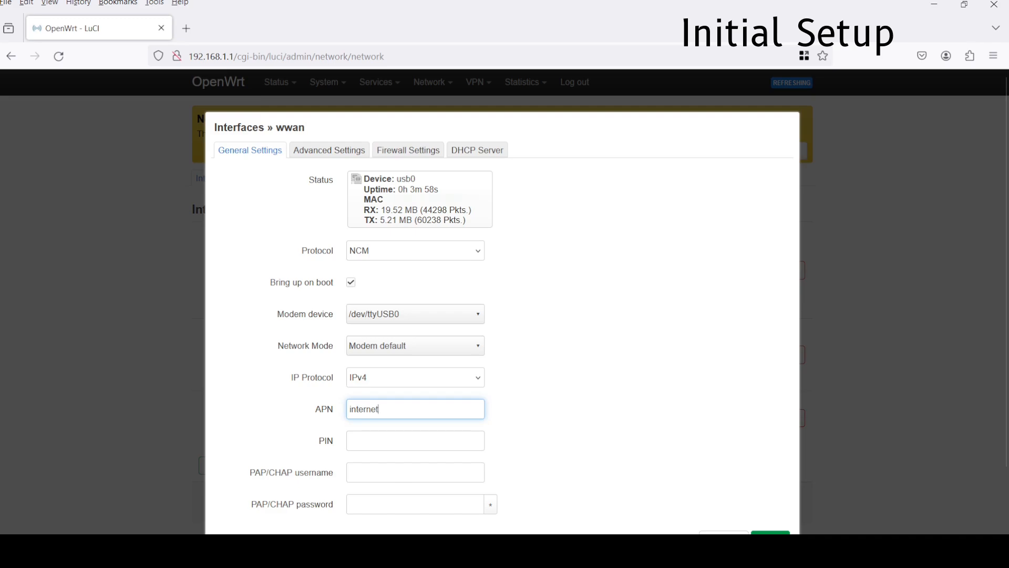
{"action": "left_click", "coordinate": [373, 316]}
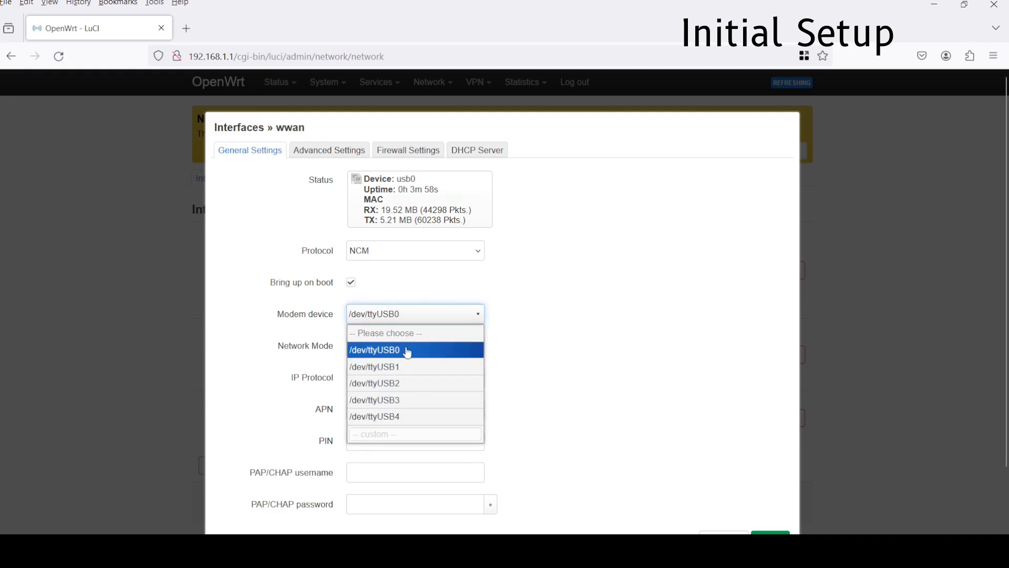
Turn off Delegate IPv6 prefixes in wwan's advanced settings and save.
{"action": "left_click", "coordinate": [333, 150]}
{"action": "left_click", "coordinate": [391, 351]}
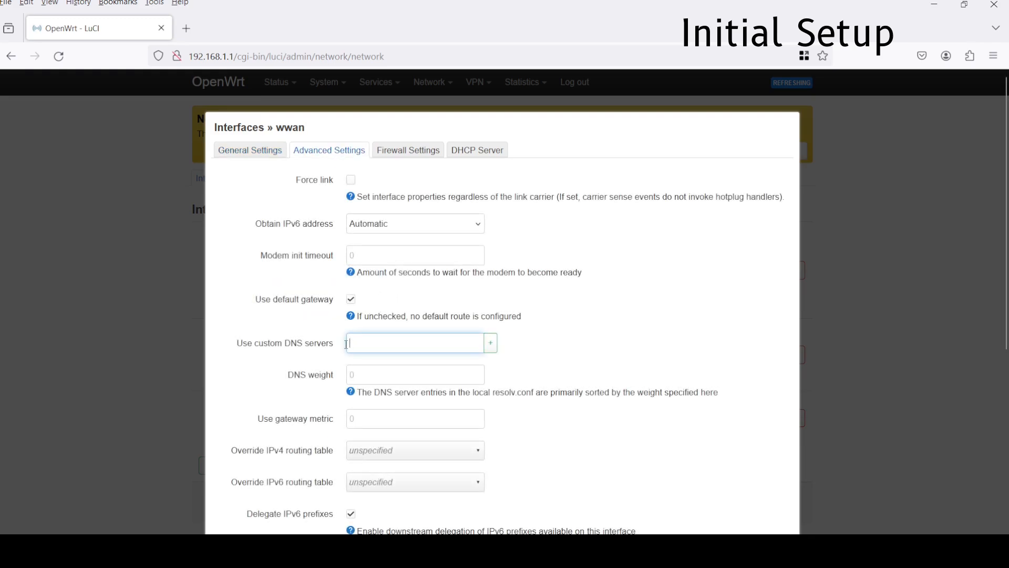
{"action": "scroll", "coordinate": [357, 415], "scroll_direction": "down", "scroll_amount": 3}
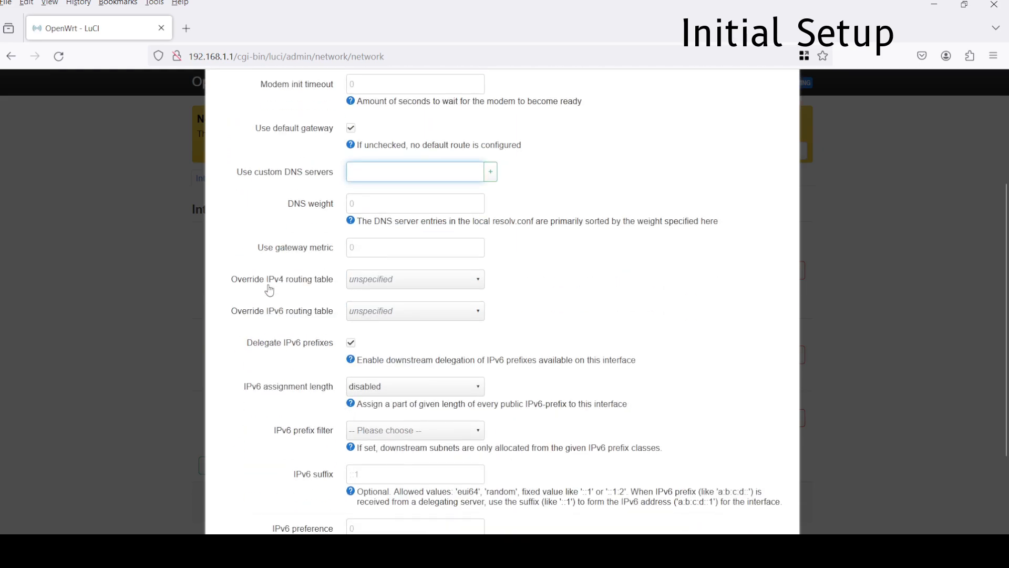
{"action": "left_click", "coordinate": [351, 342]}
{"action": "scroll", "coordinate": [526, 368], "scroll_direction": "down", "scroll_amount": 1}
{"action": "scroll", "coordinate": [565, 376], "scroll_direction": "down", "scroll_amount": 2}
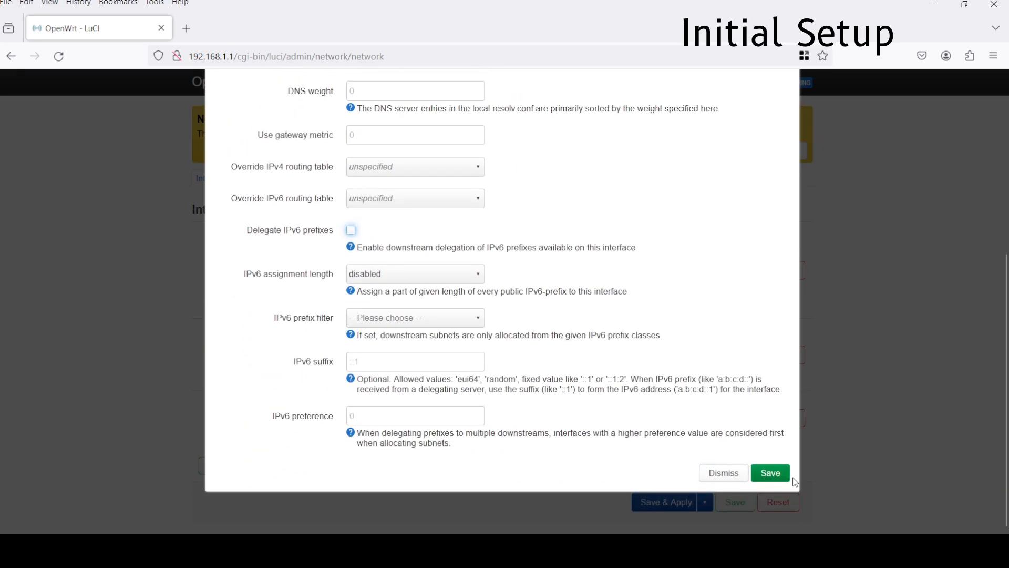
{"action": "left_click", "coordinate": [773, 478]}
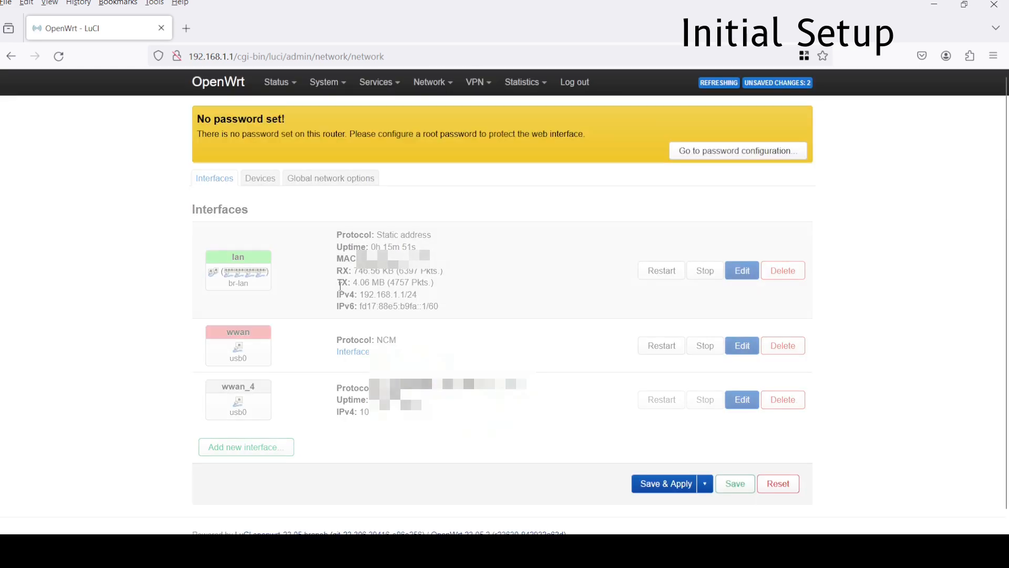
Apply the two pending wwan changes and reload Interfaces to confirm wwan is up on usb0.
{"action": "left_click", "coordinate": [655, 487]}
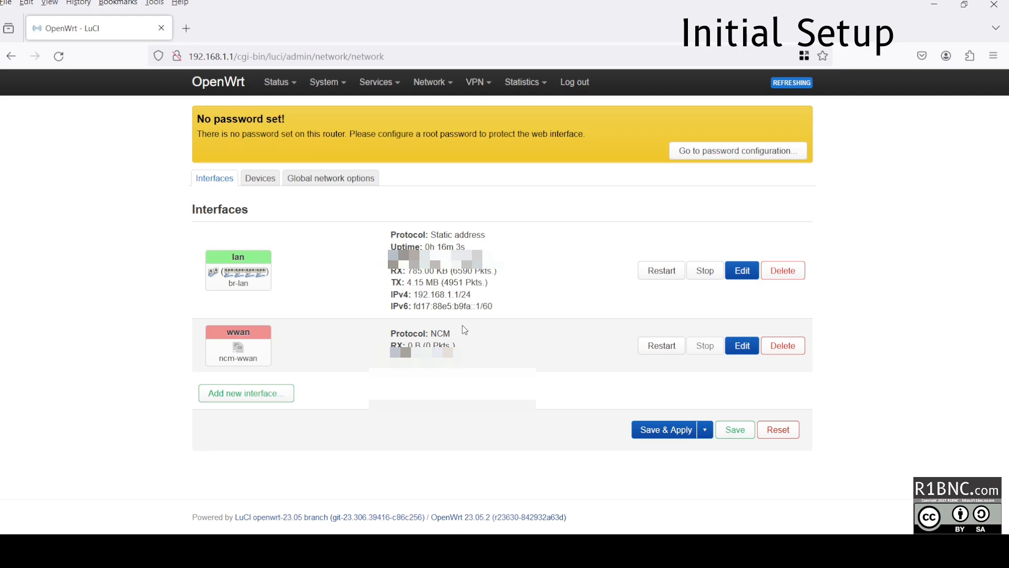
{"action": "left_click", "coordinate": [59, 56]}
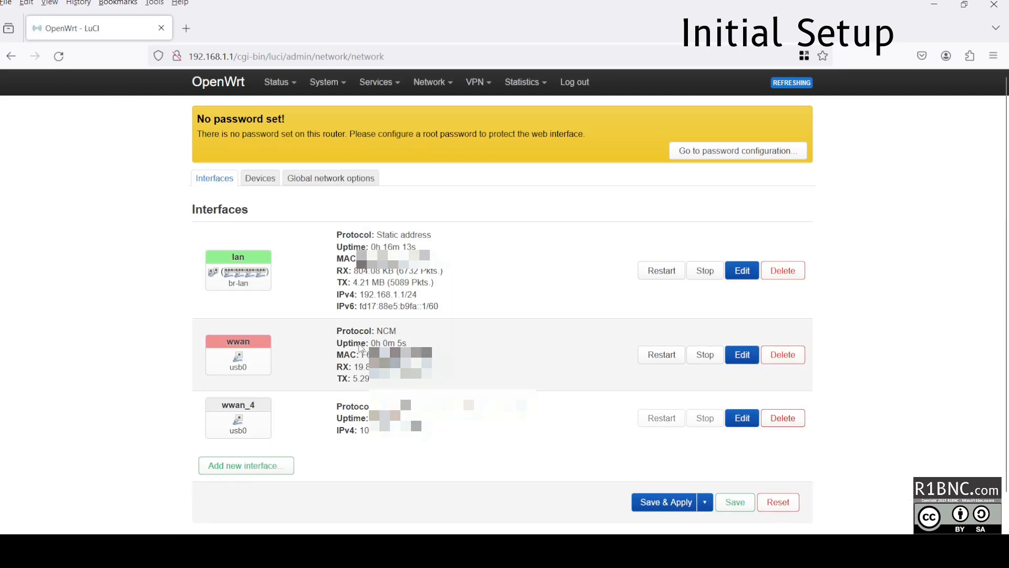
{"action": "left_click_drag", "start_coordinate": [346, 332], "coordinate": [370, 431]}
{"action": "left_click", "coordinate": [301, 358]}
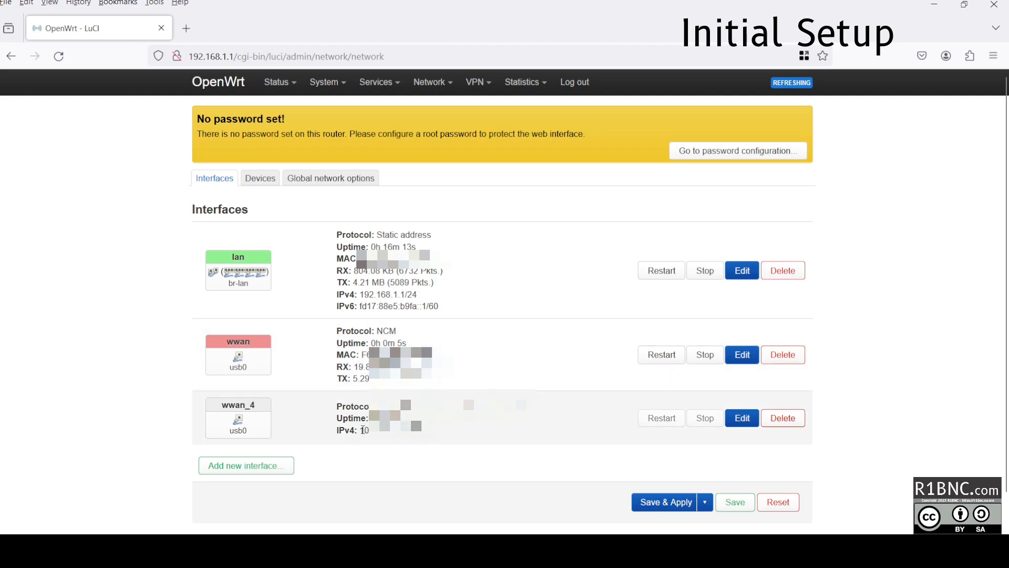
Add 9.9.9.9 as a DNS forwarding under DHCP and DNS and apply it.
{"action": "mouse_move", "coordinate": [374, 92]}
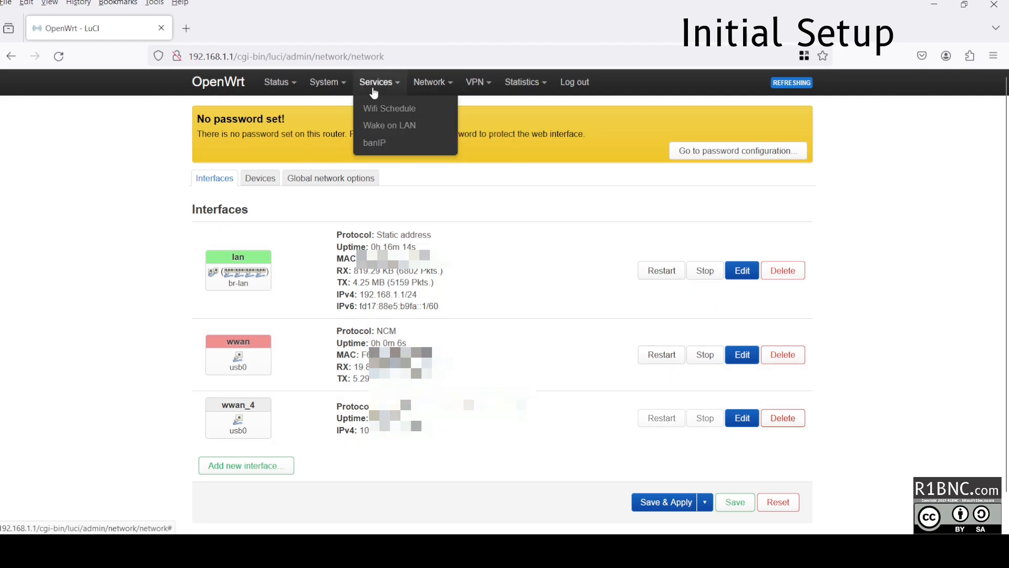
{"action": "mouse_move", "coordinate": [433, 83]}
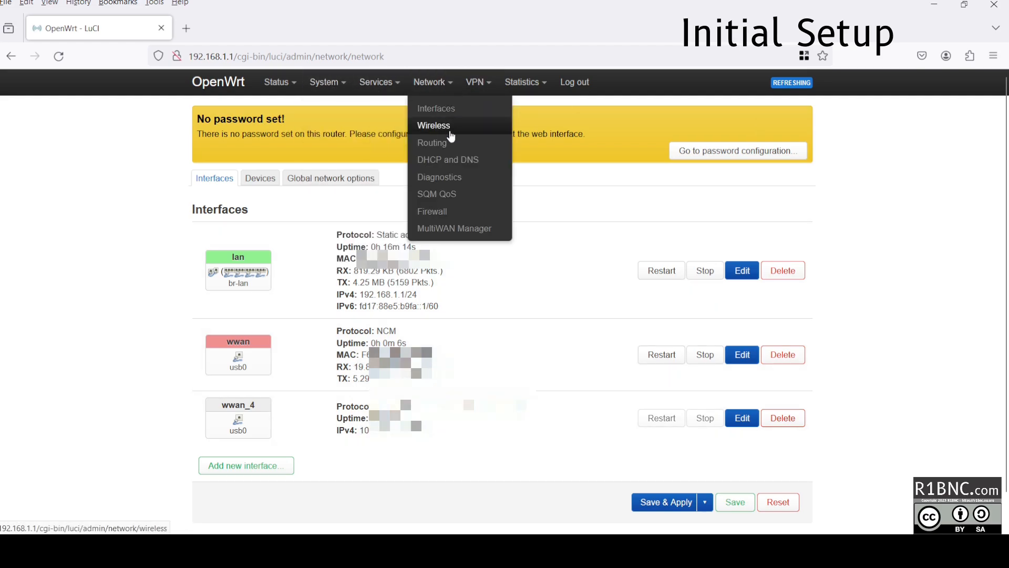
{"action": "left_click", "coordinate": [450, 160]}
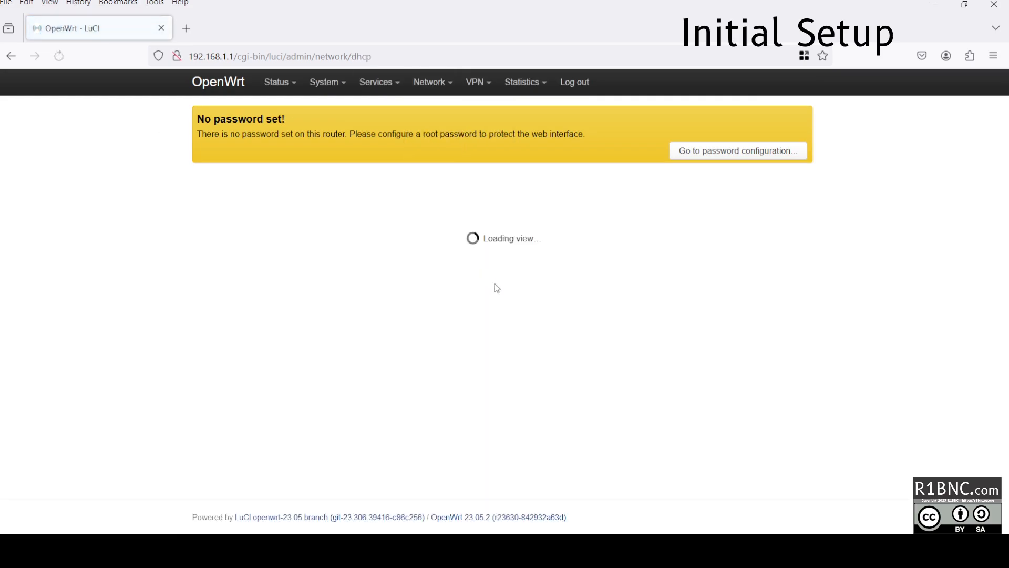
{"action": "scroll", "coordinate": [558, 342], "scroll_direction": "down", "scroll_amount": 10}
{"action": "scroll", "coordinate": [473, 310], "scroll_direction": "up", "scroll_amount": 6}
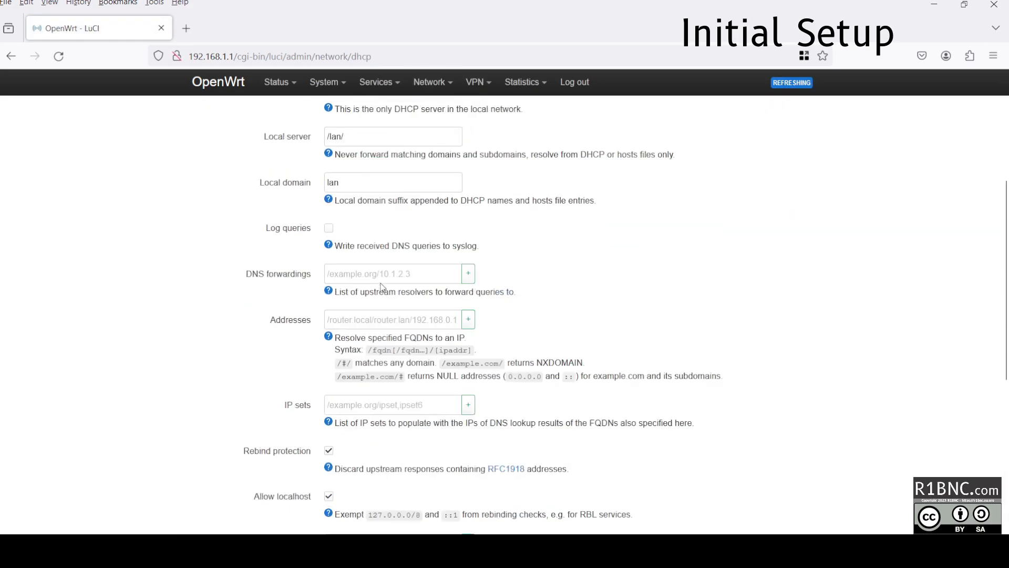
{"action": "scroll", "coordinate": [383, 286], "scroll_direction": "up", "scroll_amount": 3}
{"action": "left_click", "coordinate": [365, 446]}
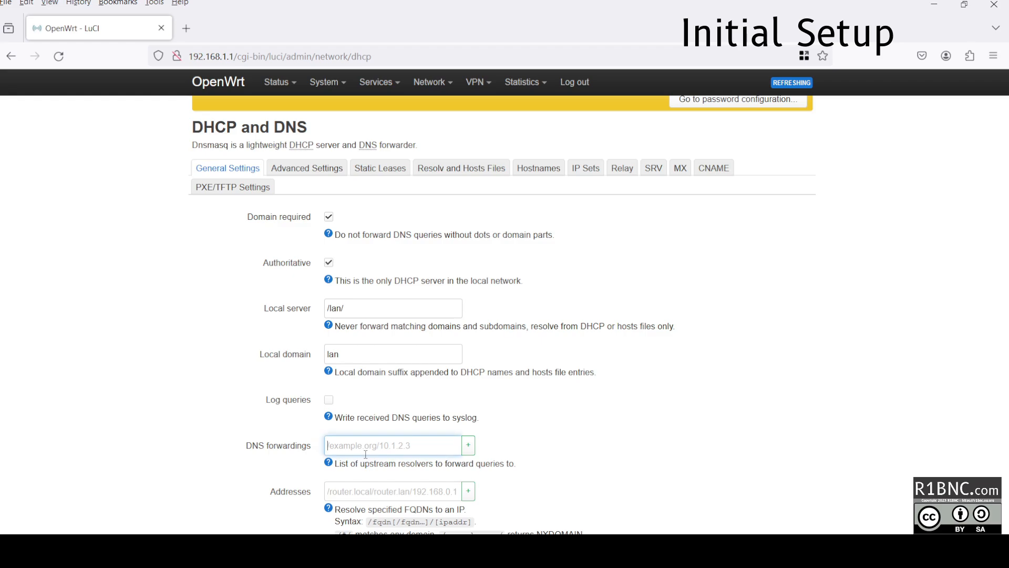
{"action": "type", "text": "9.9.9.9"}
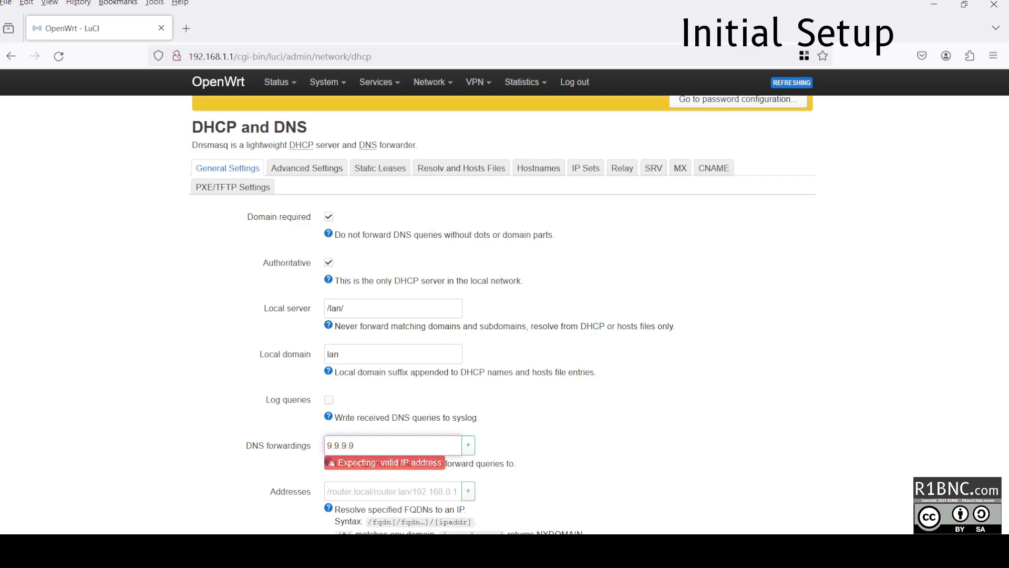
{"action": "left_click", "coordinate": [469, 446]}
{"action": "scroll", "coordinate": [578, 453], "scroll_direction": "down", "scroll_amount": 10}
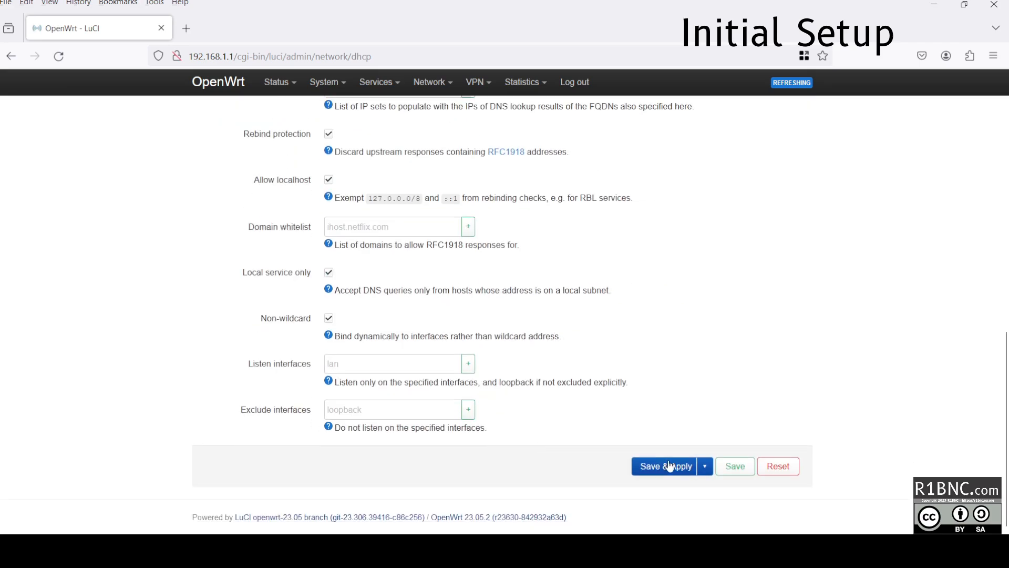
{"action": "left_click", "coordinate": [667, 468]}
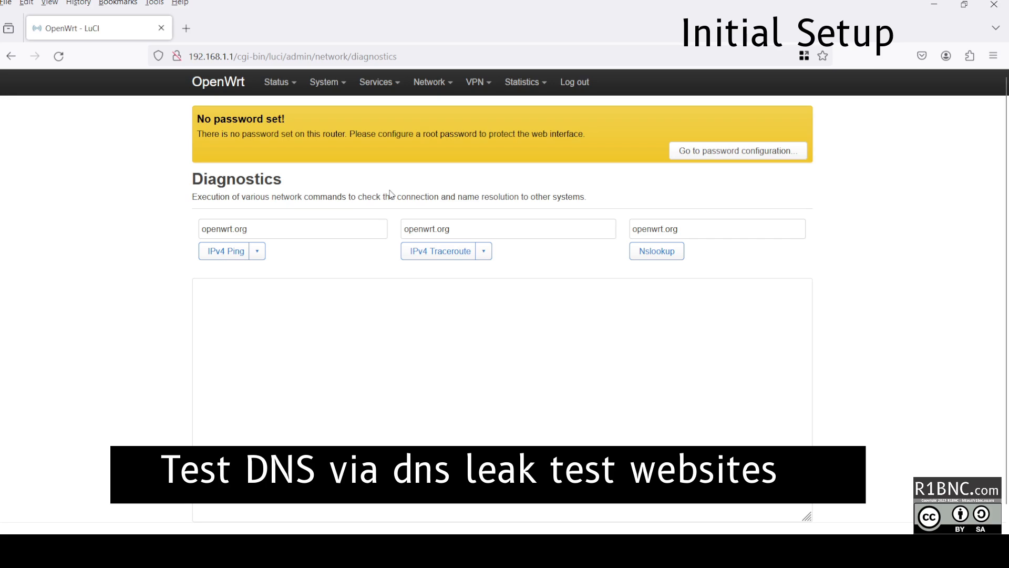
Run an IPv4 ping to openwrt.org and review the 4-of-5 packets result.
{"action": "left_click", "coordinate": [246, 251]}
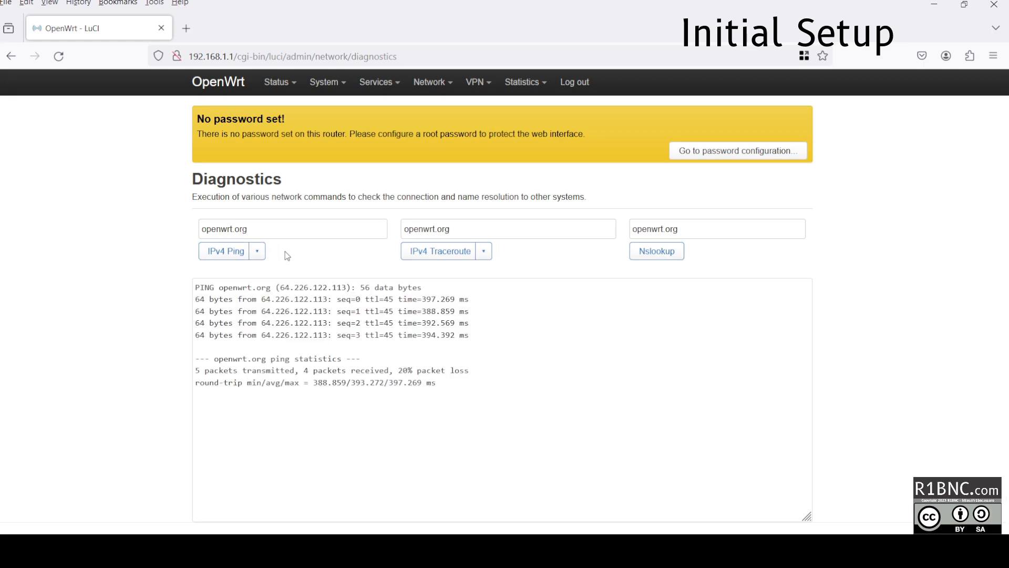
{"action": "left_click_drag", "start_coordinate": [272, 300], "coordinate": [608, 363]}
{"action": "left_click", "coordinate": [306, 304]}
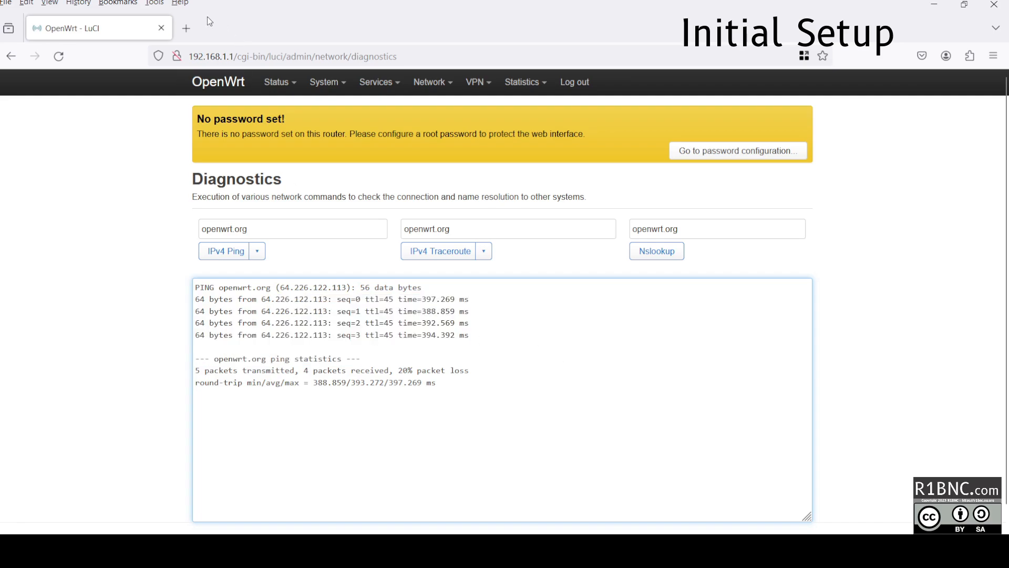
Run the fast.com speed test in a new tab and show upload and latency details.
{"action": "left_click", "coordinate": [188, 39]}
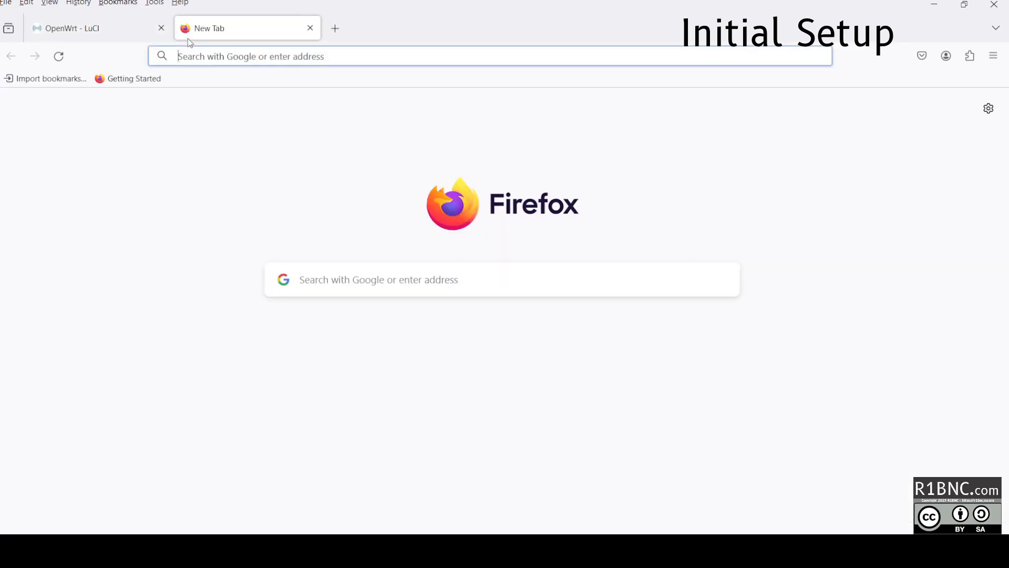
{"action": "type", "text": "fast.com"}
{"action": "key", "text": "Return"}
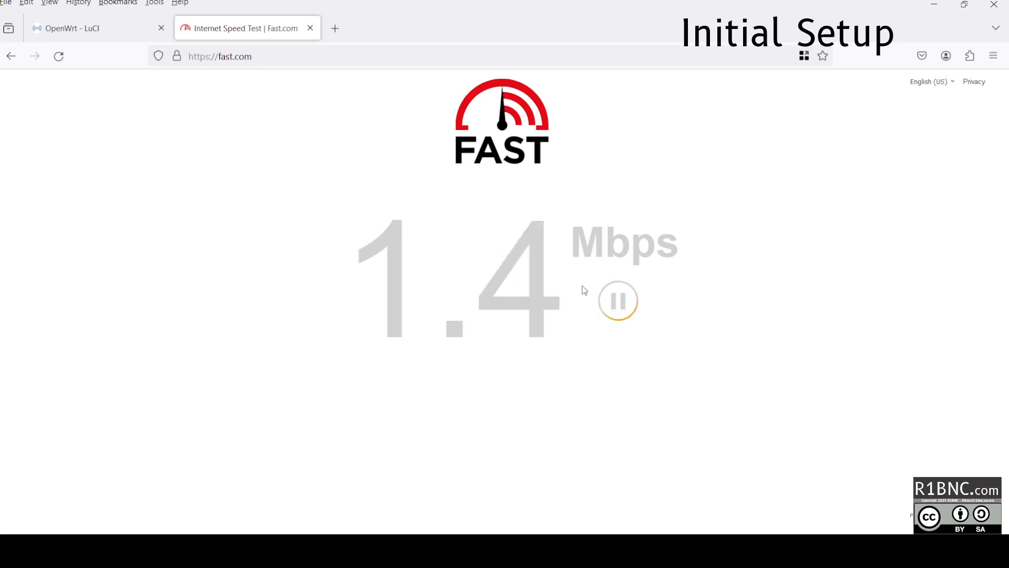
{"action": "left_click", "coordinate": [502, 415]}
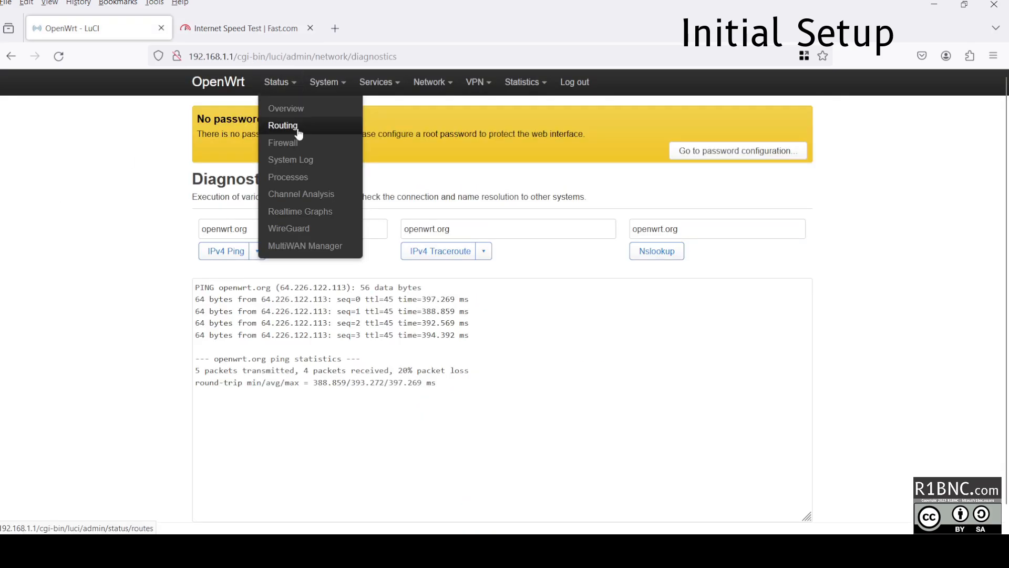
{"action": "mouse_move", "coordinate": [328, 82]}
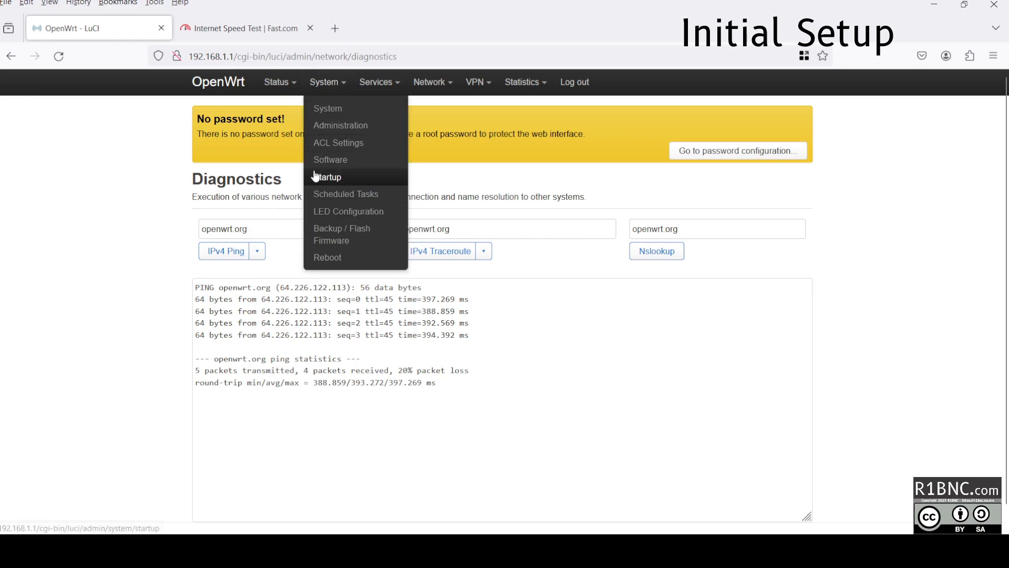
Add LED action 'hb' on blue:power with the heartbeat trigger and save it.
{"action": "left_click", "coordinate": [347, 210]}
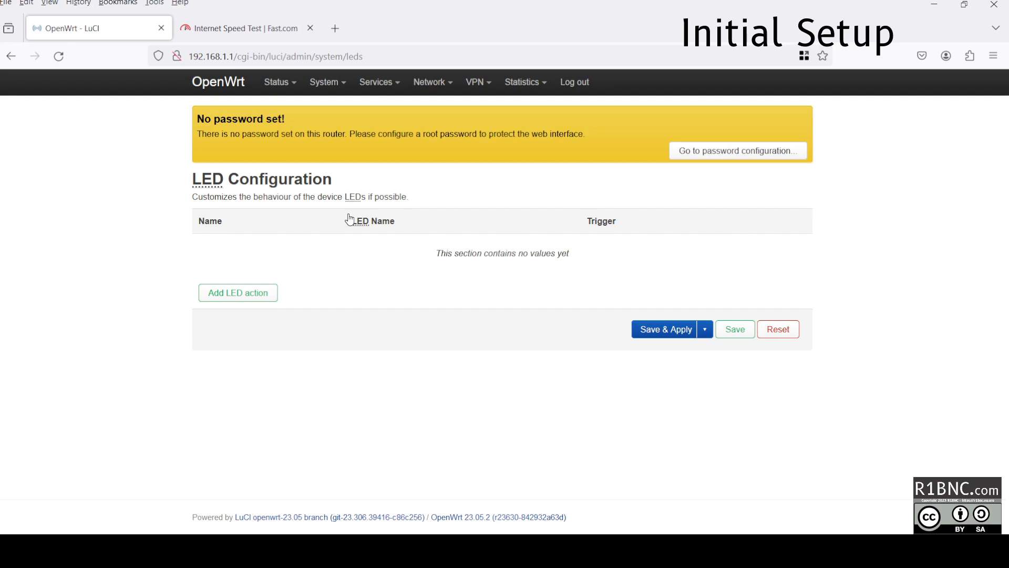
{"action": "left_click", "coordinate": [243, 295]}
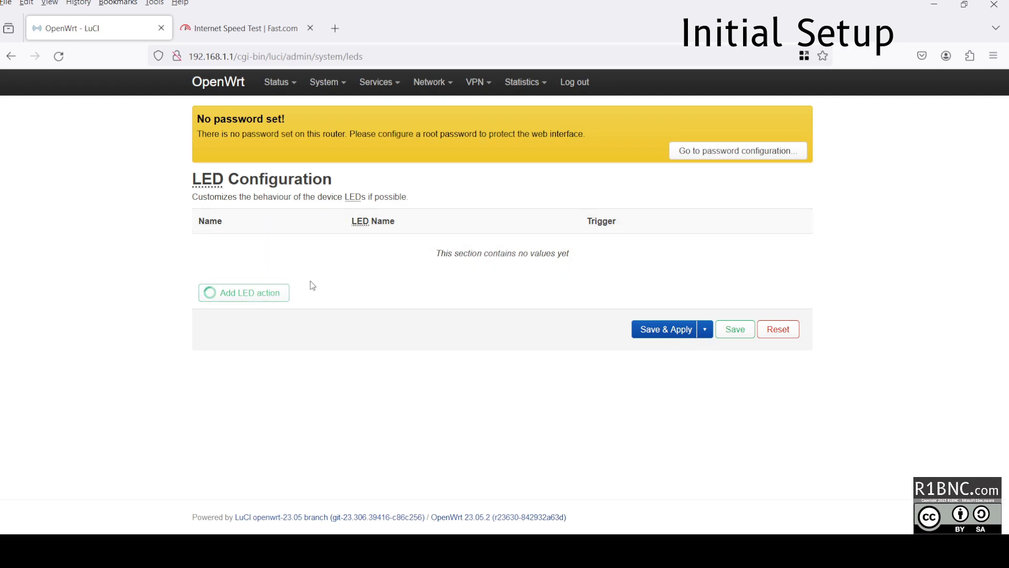
{"action": "left_click", "coordinate": [387, 188]}
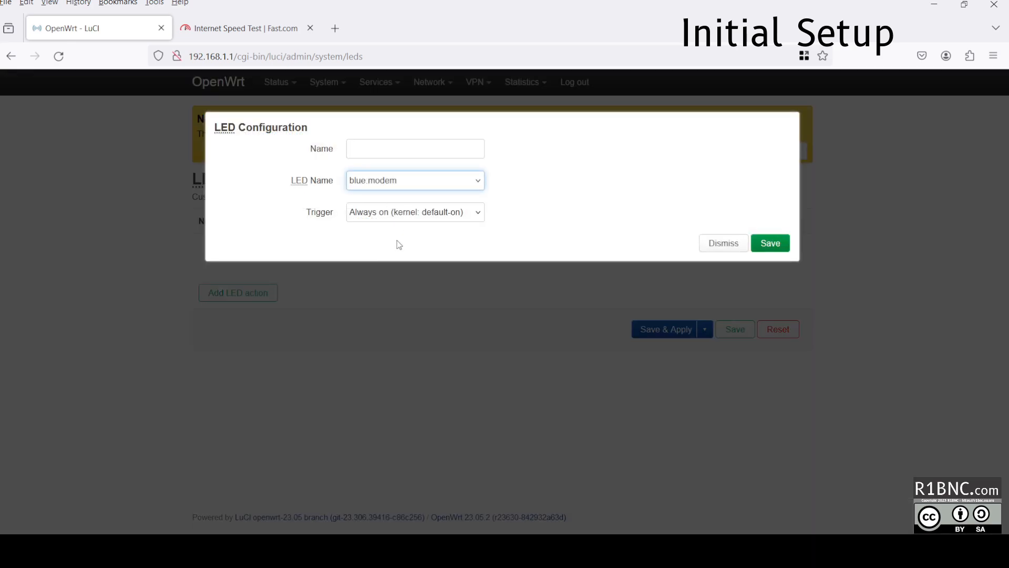
{"action": "left_click", "coordinate": [387, 233]}
{"action": "left_click", "coordinate": [384, 210]}
{"action": "left_click", "coordinate": [399, 256]}
{"action": "left_click", "coordinate": [363, 153]}
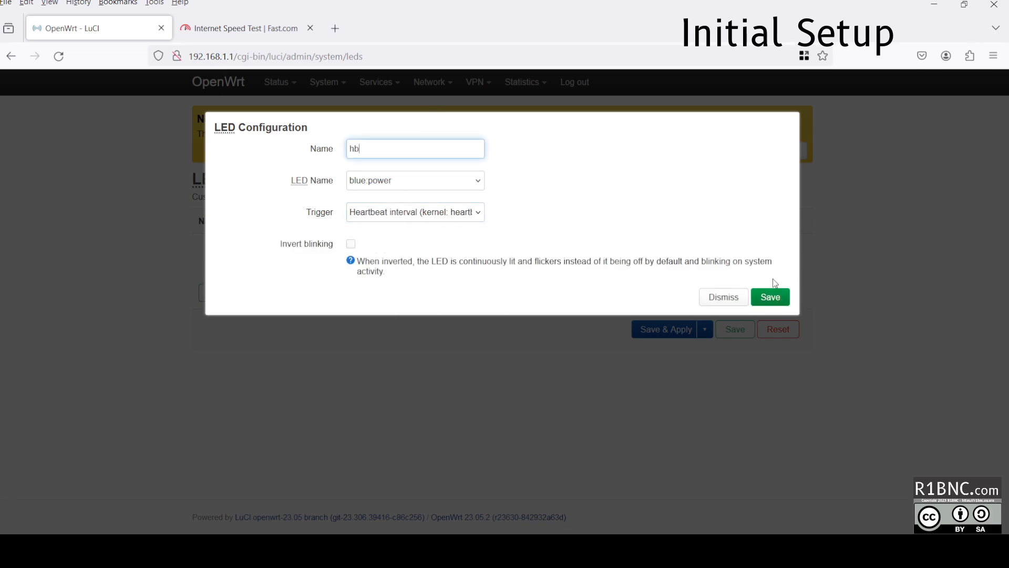
{"action": "left_click", "coordinate": [772, 298]}
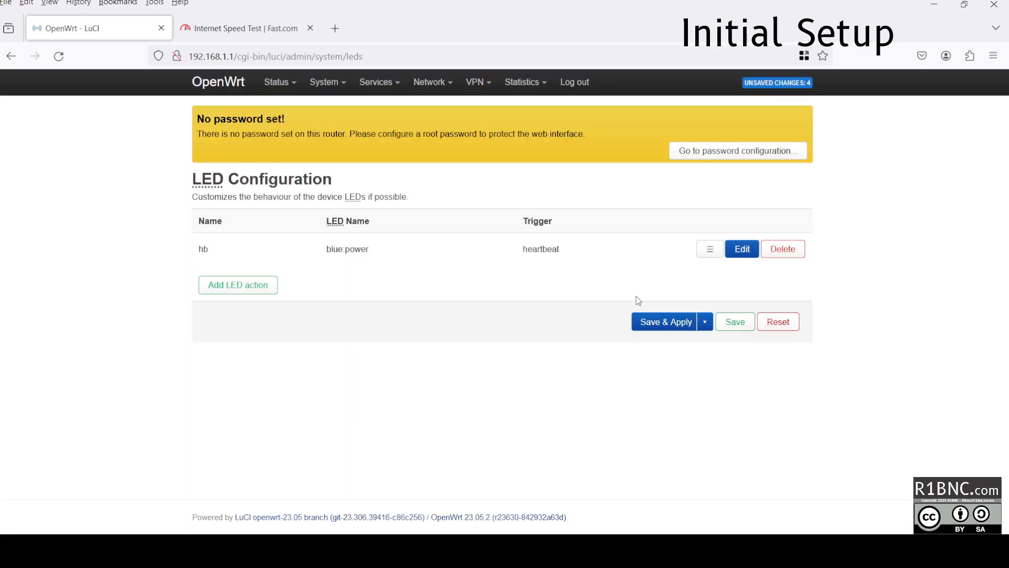
Apply the hb LED action, then set the new wan LED action to blue:modem.
{"action": "left_click", "coordinate": [665, 321]}
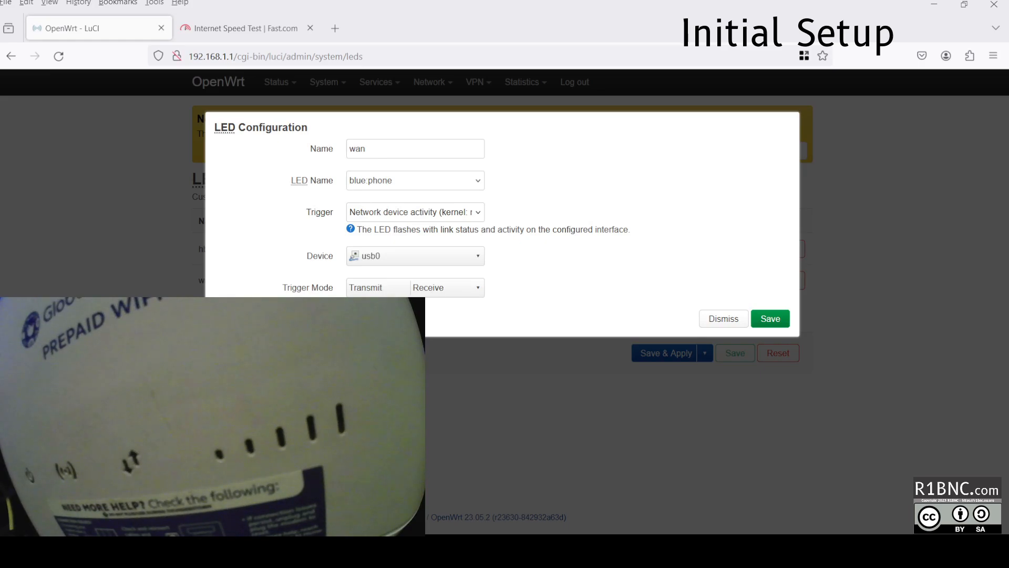
{"action": "left_click", "coordinate": [401, 183]}
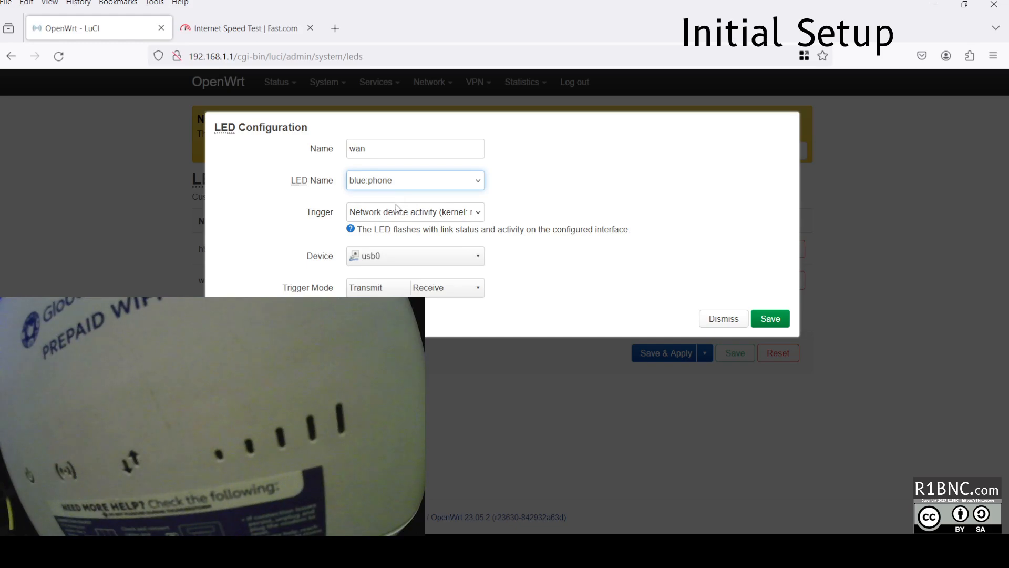
{"action": "left_click", "coordinate": [397, 208]}
Save and apply the wan LED action, then view radio0 and radio1 in Wireless Overview.
{"action": "left_click", "coordinate": [770, 319]}
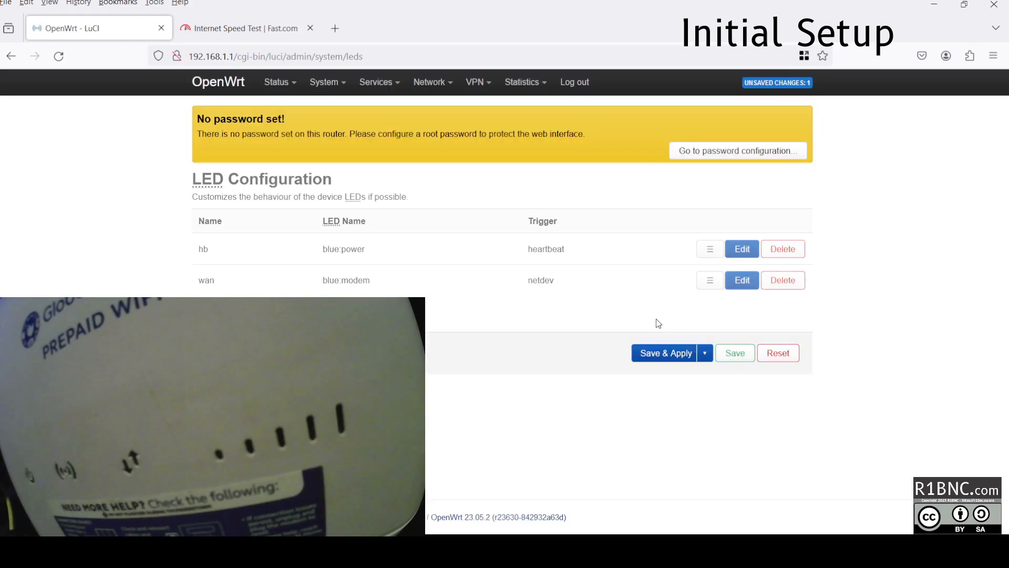
{"action": "left_click", "coordinate": [662, 359]}
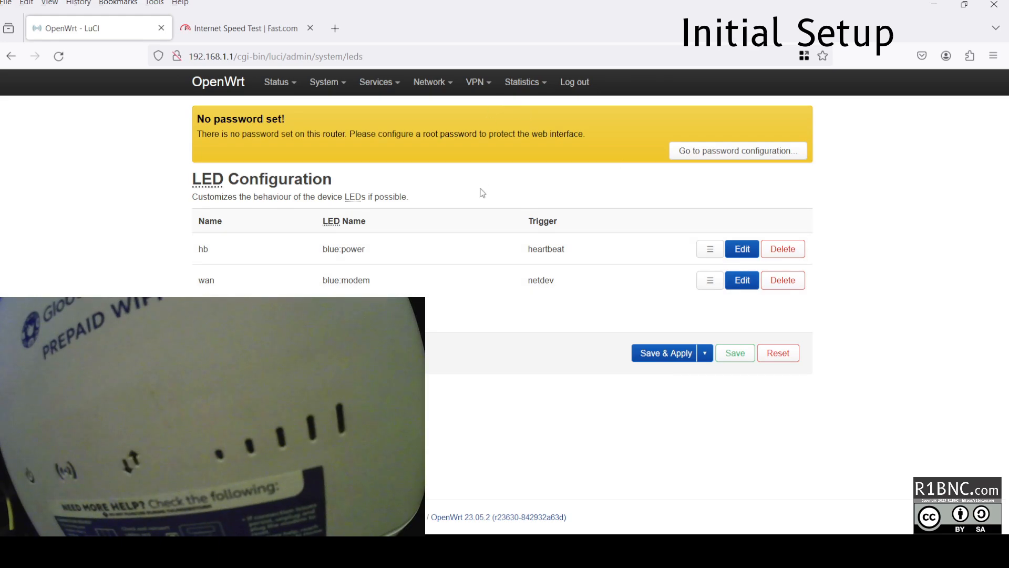
{"action": "mouse_move", "coordinate": [429, 82]}
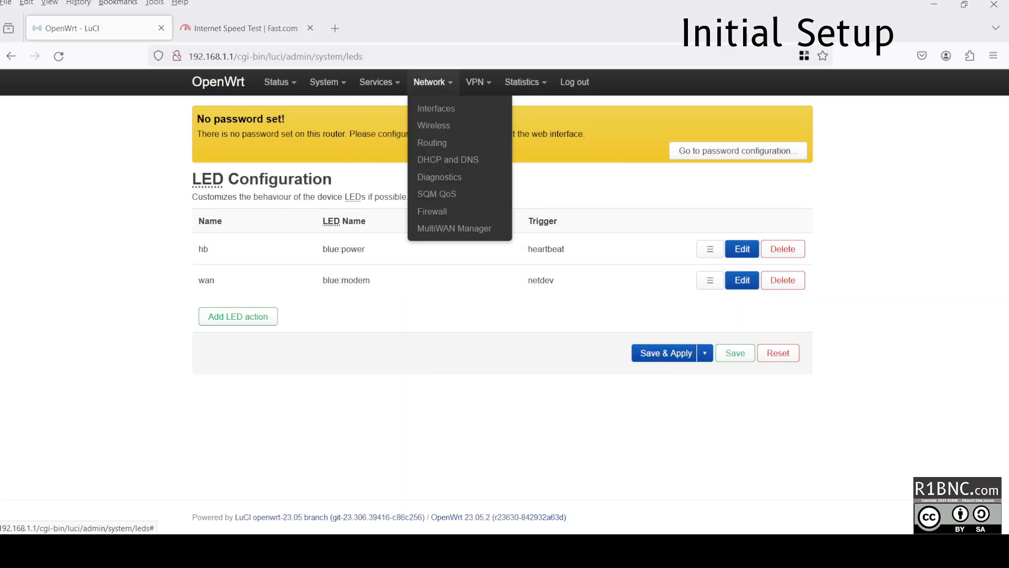
{"action": "left_click", "coordinate": [433, 126]}
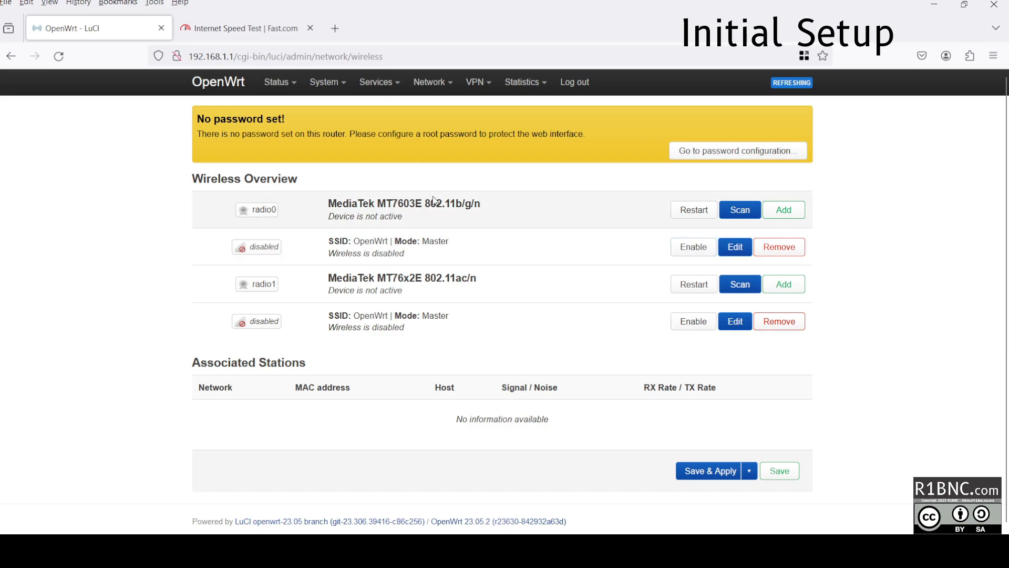
{"action": "left_click_drag", "start_coordinate": [422, 206], "coordinate": [479, 207]}
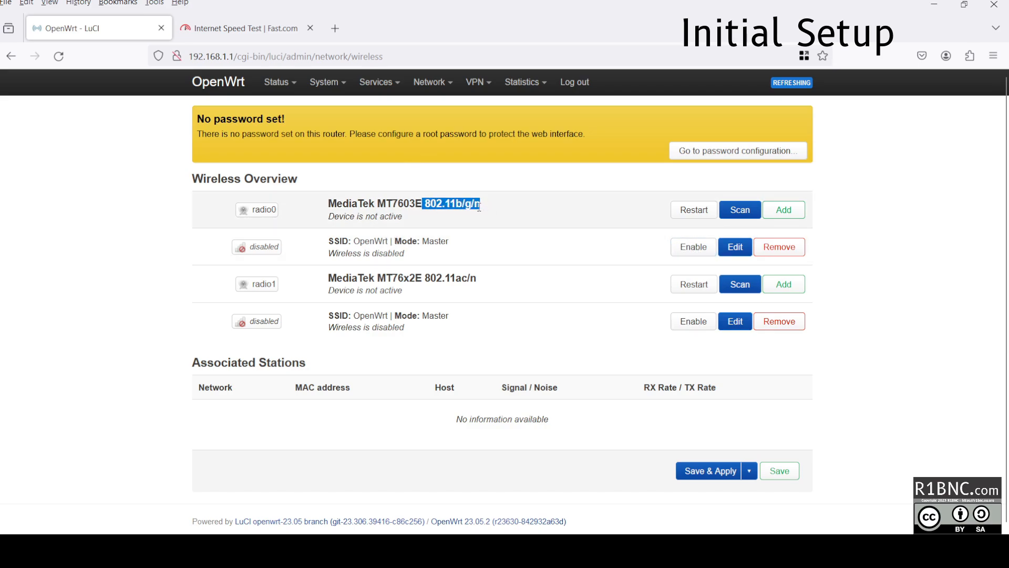
{"action": "left_click", "coordinate": [463, 205]}
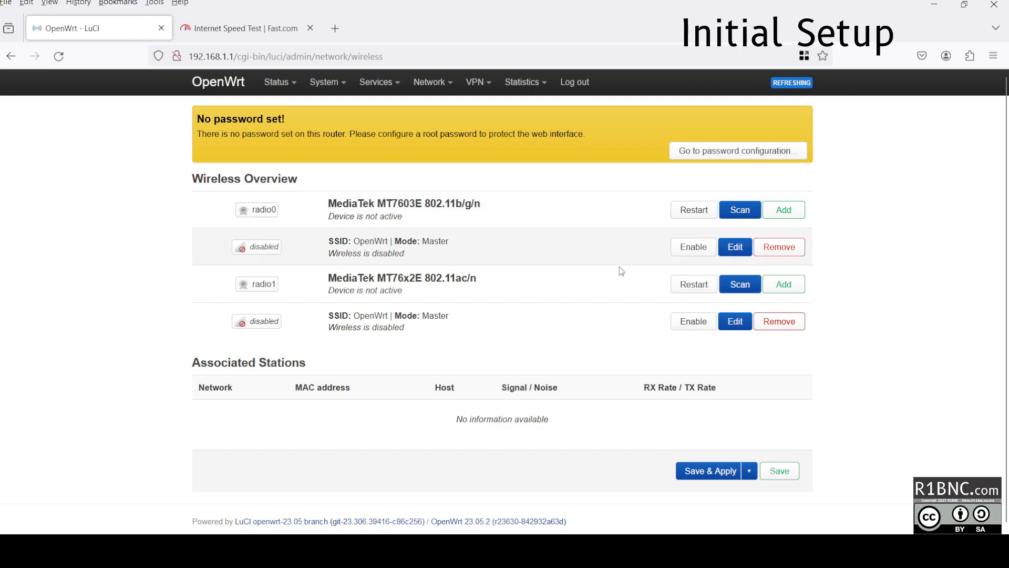
Set the 2.4 GHz radio to channel 1 with 20 dBm (100 mW) transmit power.
{"action": "left_click", "coordinate": [736, 247]}
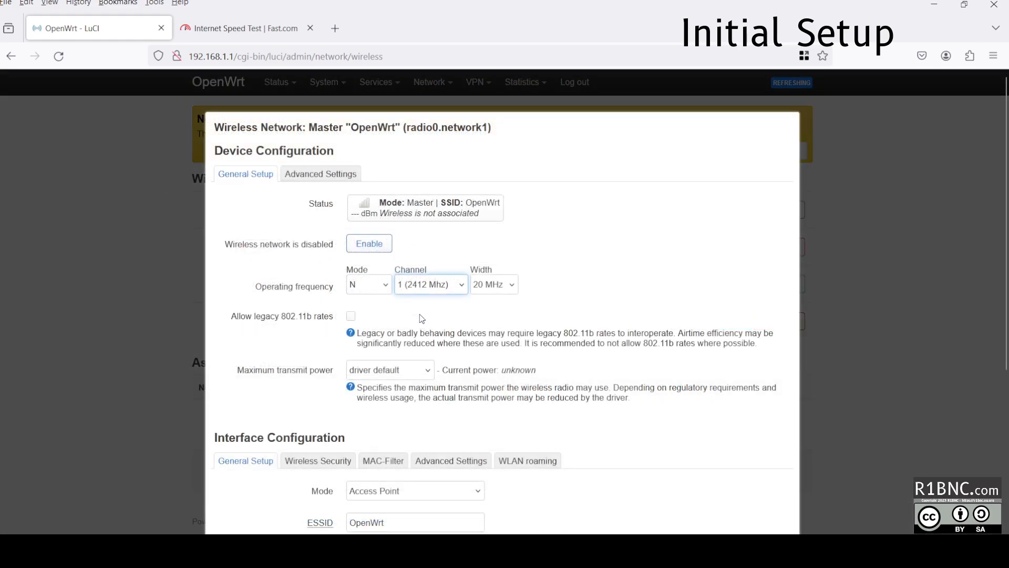
{"action": "left_click", "coordinate": [413, 405]}
{"action": "left_click", "coordinate": [413, 475]}
{"action": "left_click", "coordinate": [431, 284]}
{"action": "left_click", "coordinate": [428, 319]}
{"action": "left_click", "coordinate": [409, 374]}
{"action": "left_click", "coordinate": [397, 348]}
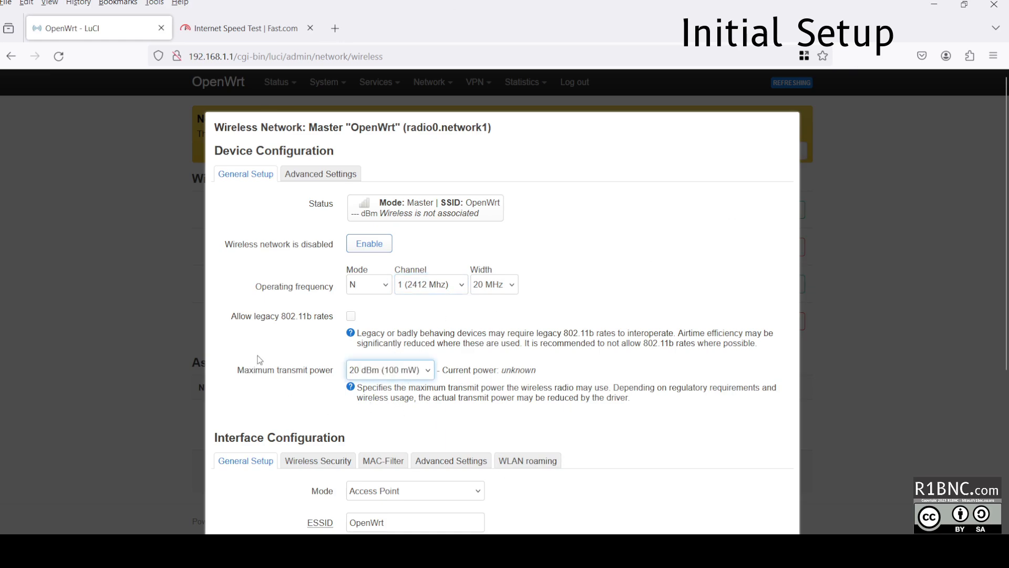
{"action": "scroll", "coordinate": [261, 361], "scroll_direction": "down", "scroll_amount": 4}
{"action": "left_click", "coordinate": [390, 272]}
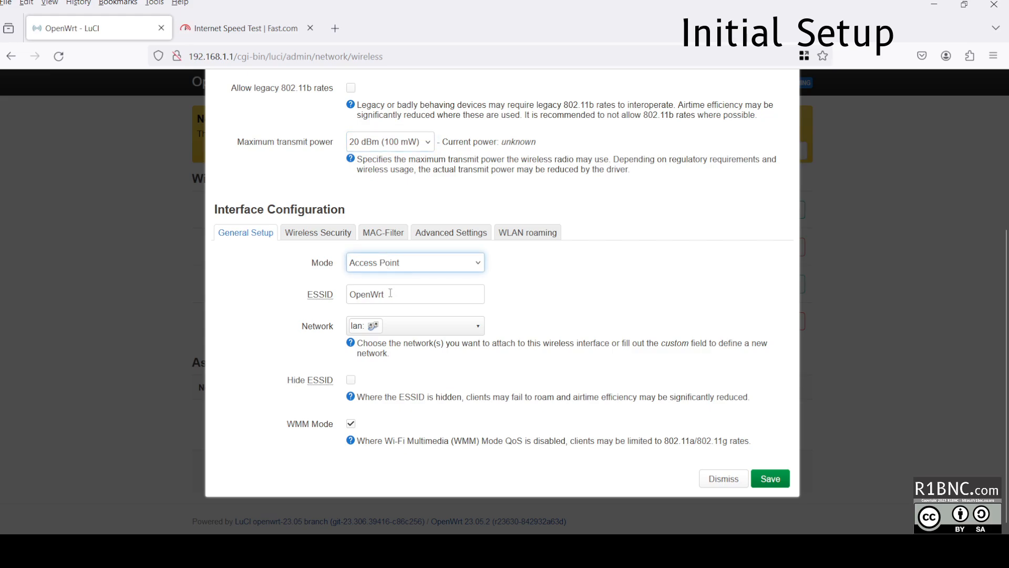
Clear the old OpenWrt network name and keep lan as the attached network.
{"action": "key", "text": "Tab"}
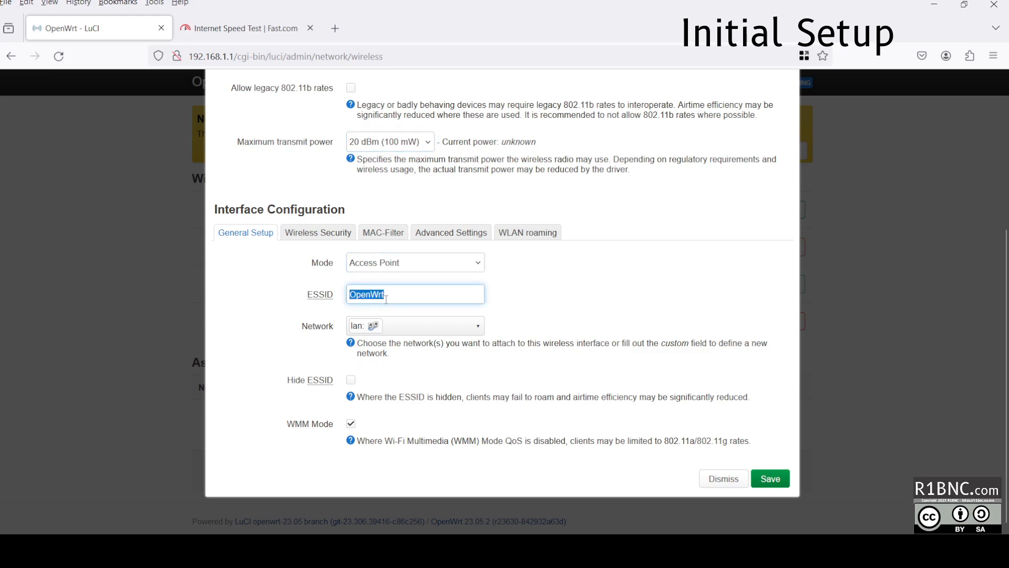
{"action": "left_click_drag", "start_coordinate": [391, 297], "coordinate": [347, 297]}
{"action": "key", "text": "BackSpace"}
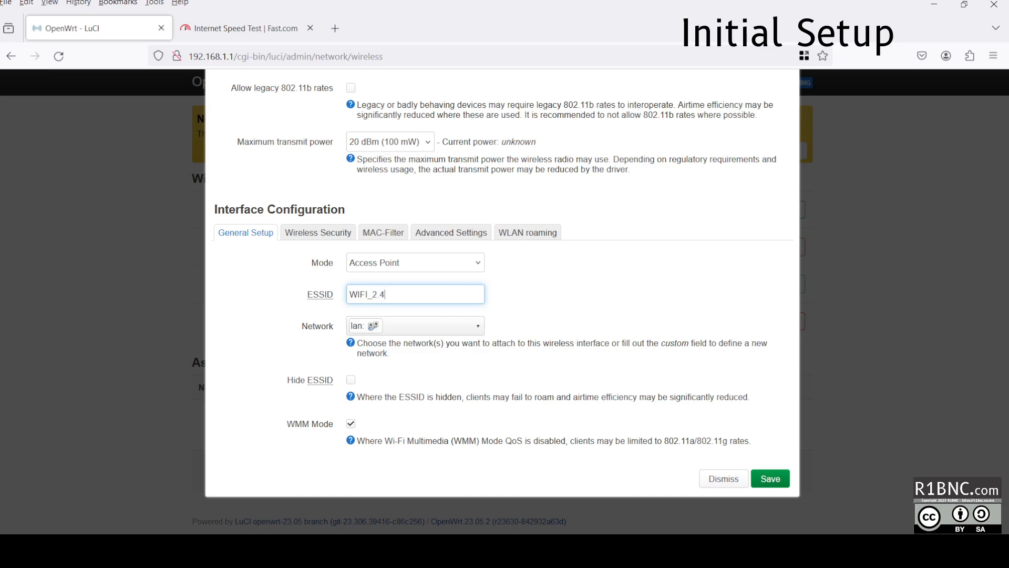
{"action": "left_click", "coordinate": [391, 331]}
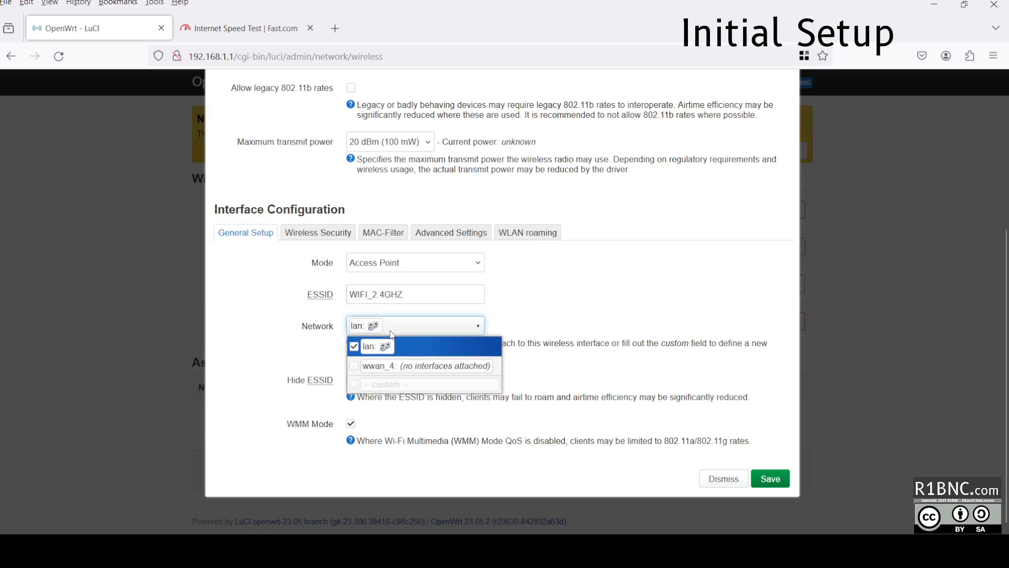
{"action": "left_click", "coordinate": [391, 331]}
Set wireless security to WPA2-PSK/WPA3-SAE Mixed Mode and enter the Wi-Fi key.
{"action": "left_click", "coordinate": [318, 232]}
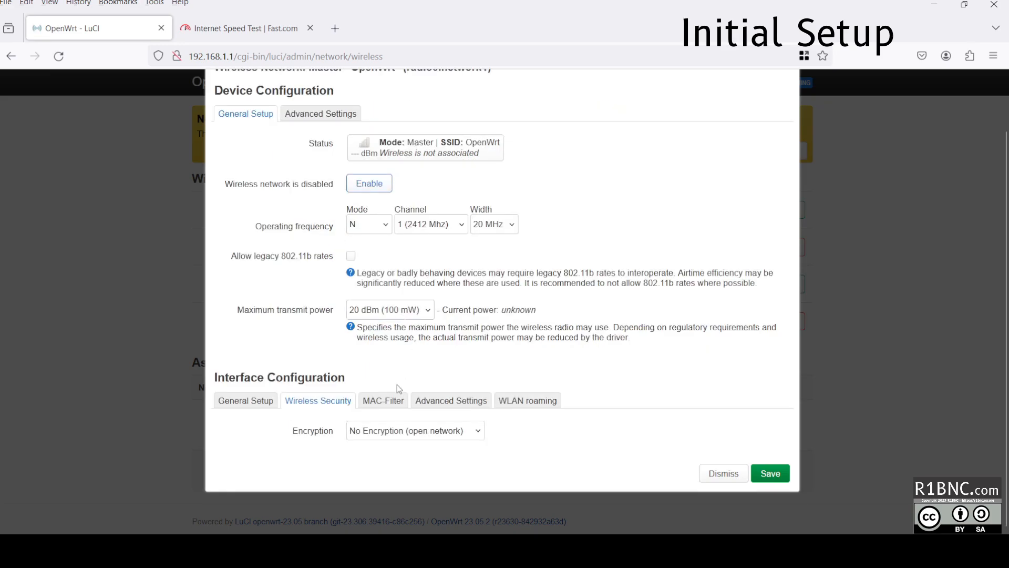
{"action": "left_click", "coordinate": [411, 292]}
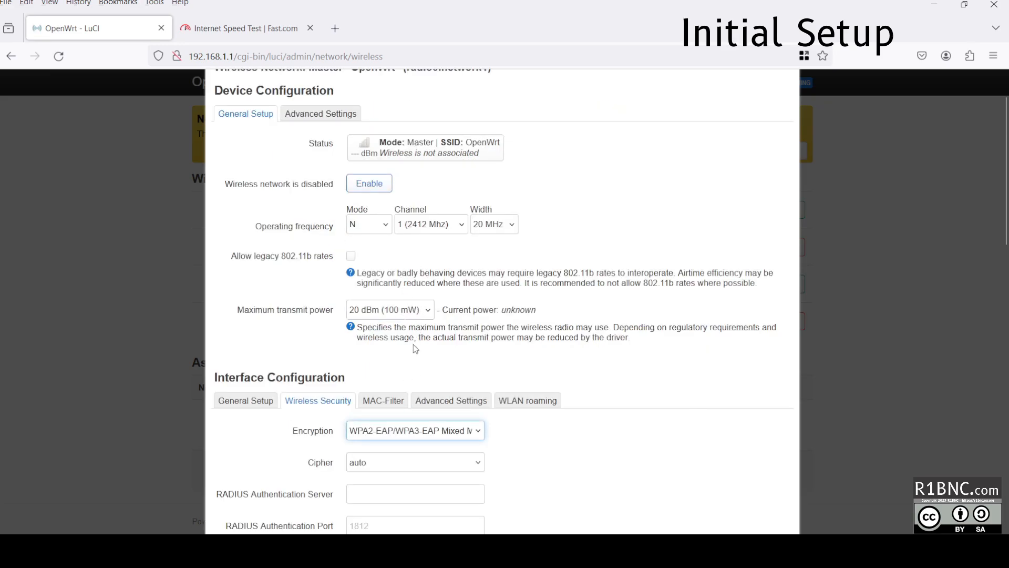
{"action": "left_click", "coordinate": [410, 331]}
{"action": "left_click", "coordinate": [391, 463]}
{"action": "left_click", "coordinate": [495, 458]}
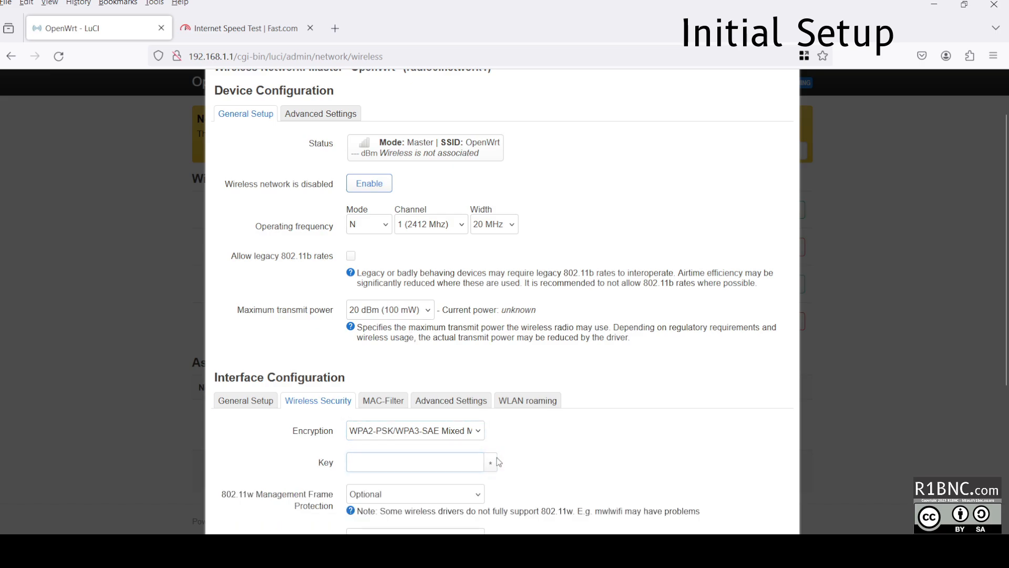
{"action": "left_click", "coordinate": [466, 468]}
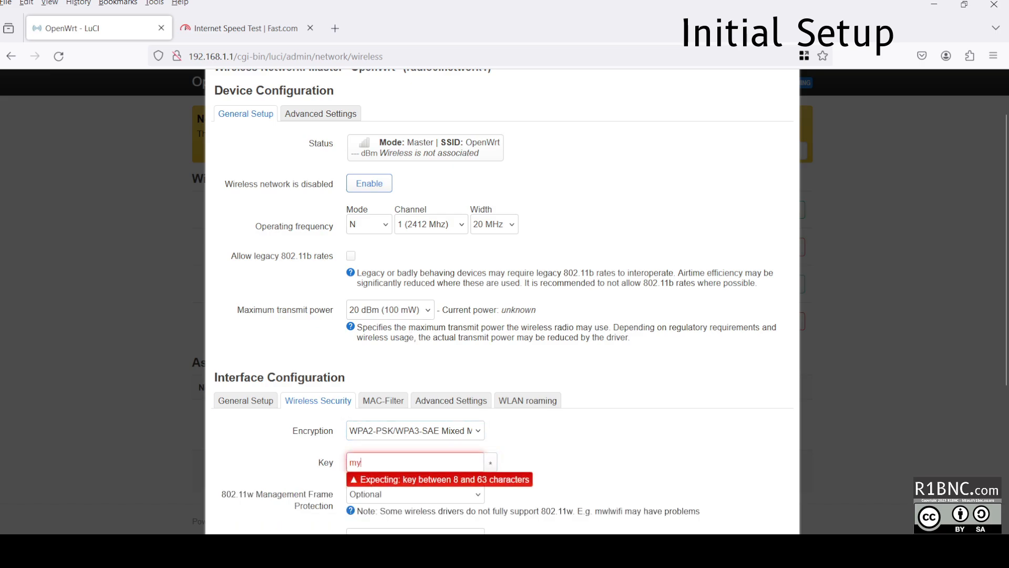
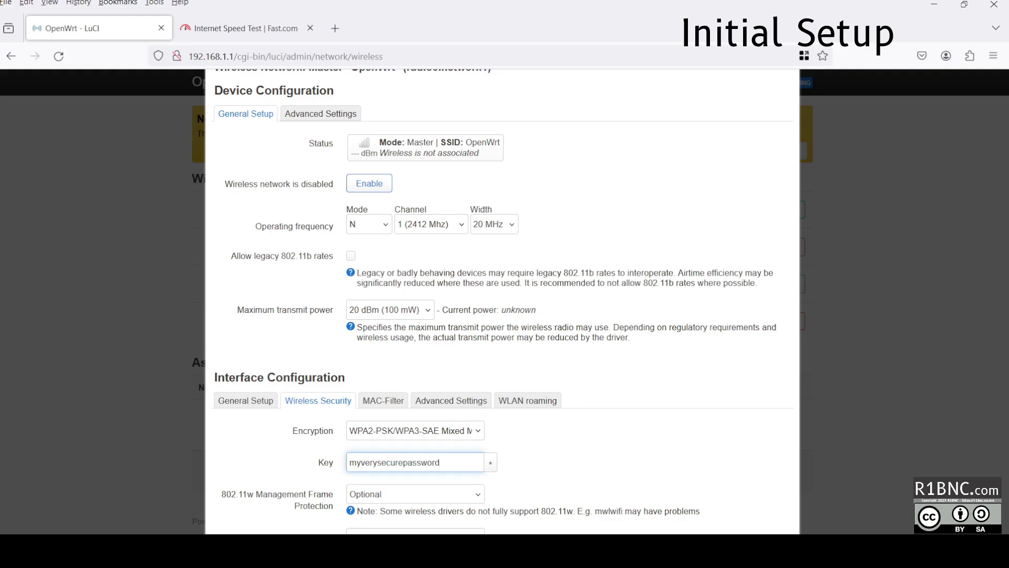
Review the MAC filter, advanced and WLAN roaming tabs, then save the 2.4 GHz network.
{"action": "scroll", "coordinate": [398, 336], "scroll_direction": "down", "scroll_amount": 4}
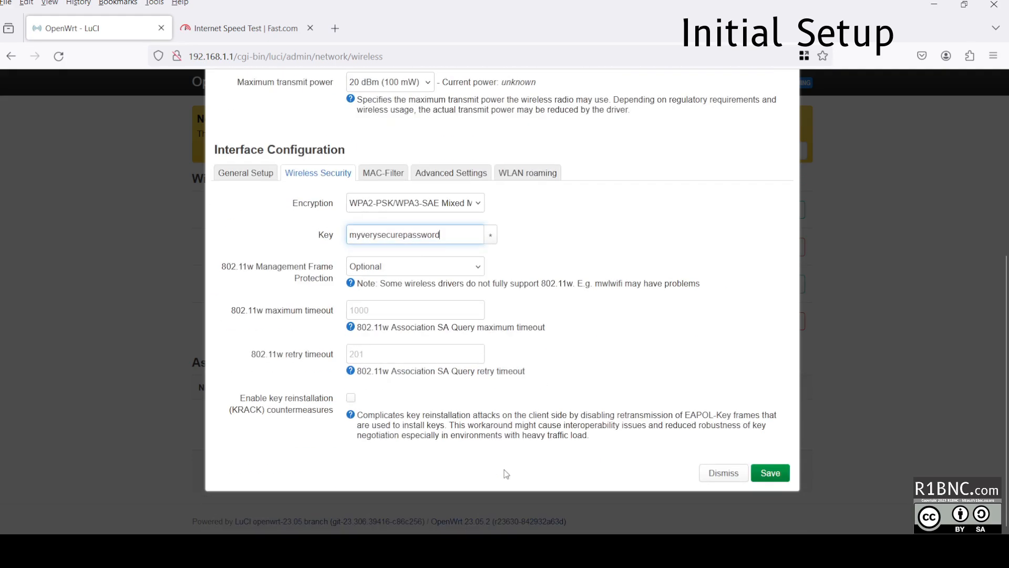
{"action": "left_click", "coordinate": [393, 173]}
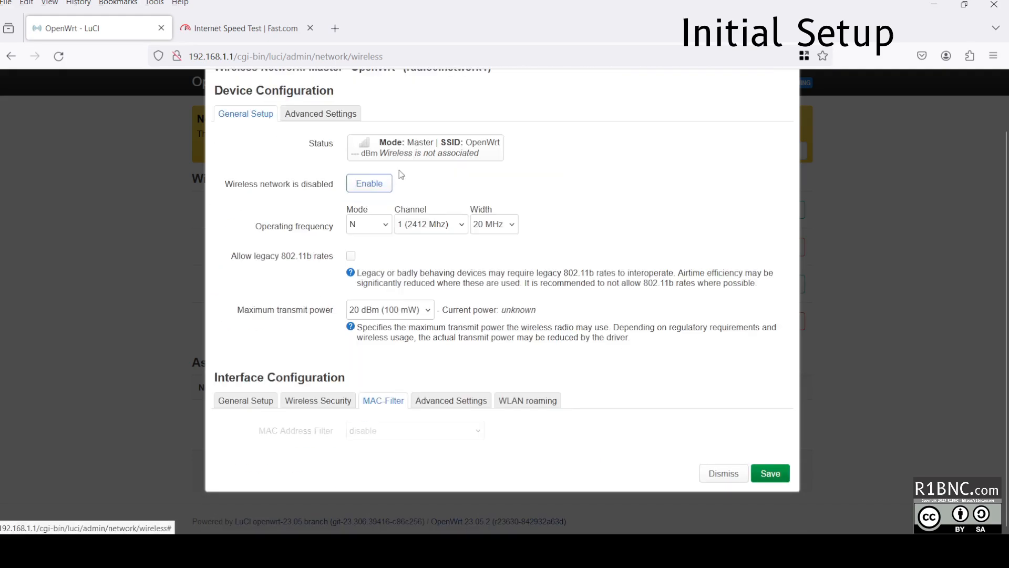
{"action": "left_click", "coordinate": [433, 410]}
{"action": "scroll", "coordinate": [368, 407], "scroll_direction": "down", "scroll_amount": 3}
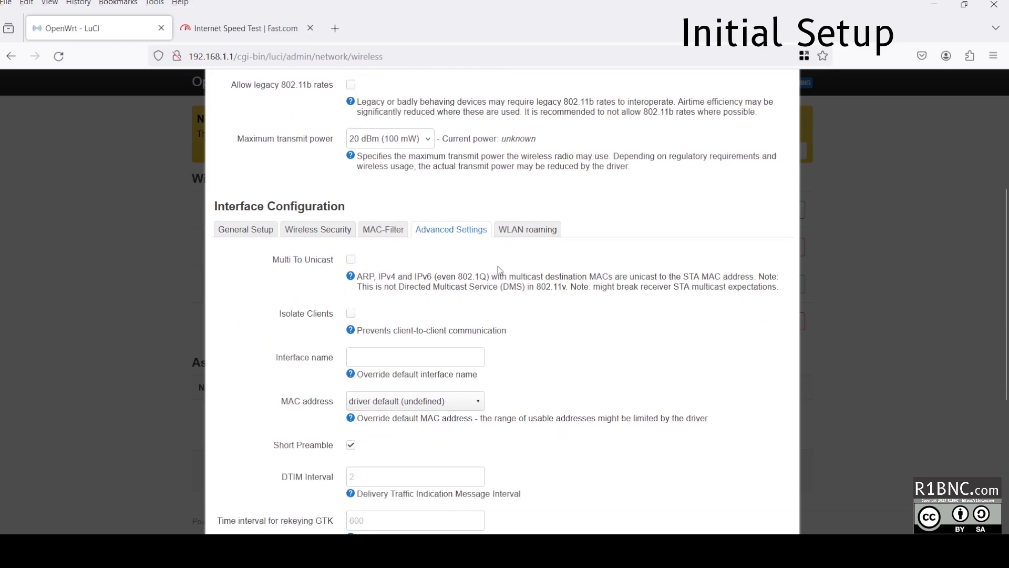
{"action": "left_click", "coordinate": [526, 229]}
{"action": "scroll", "coordinate": [406, 358], "scroll_direction": "down", "scroll_amount": 2}
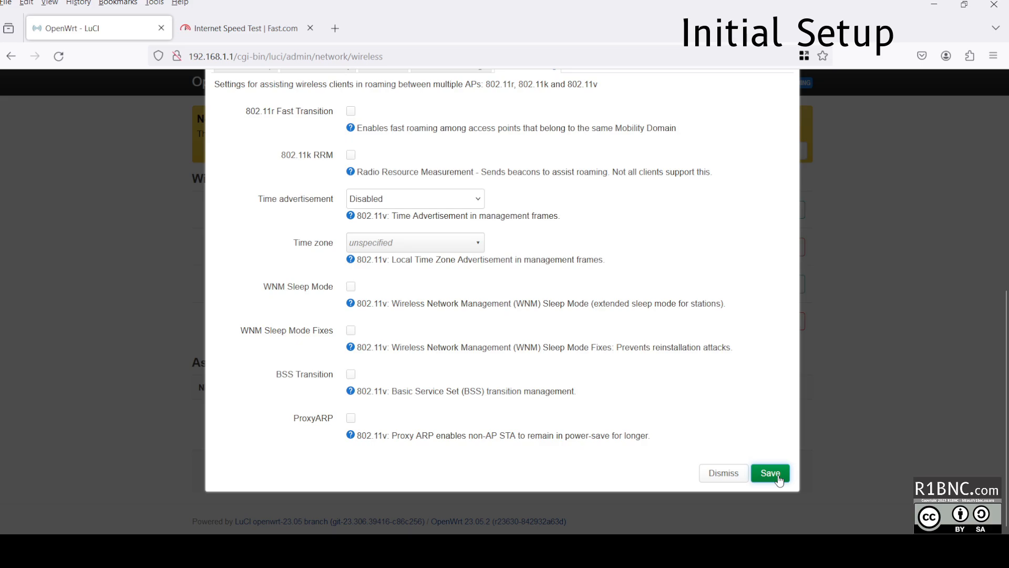
{"action": "left_click", "coordinate": [777, 476]}
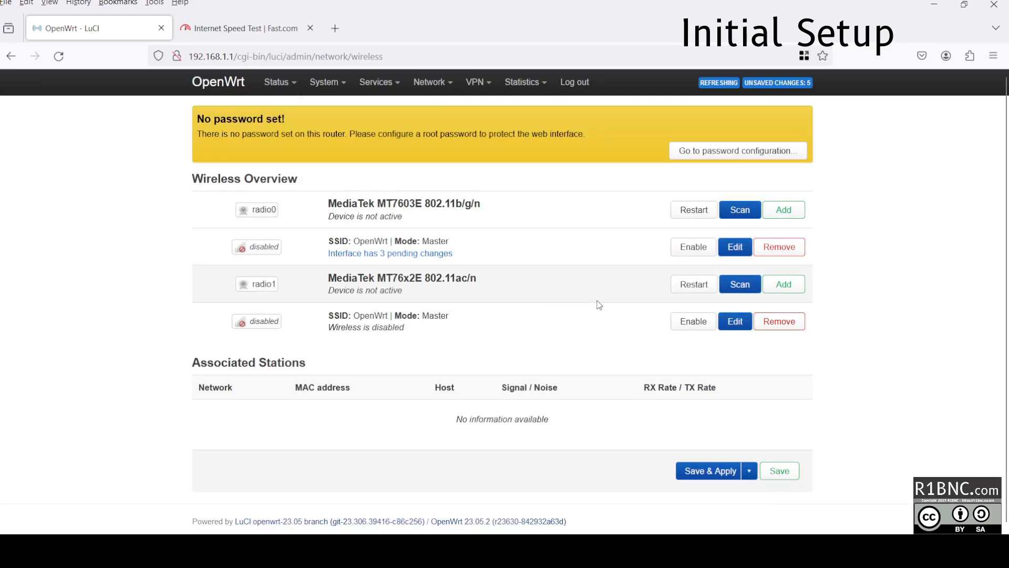
Open the 5 GHz network settings and close them again without changes.
{"action": "left_click", "coordinate": [735, 321]}
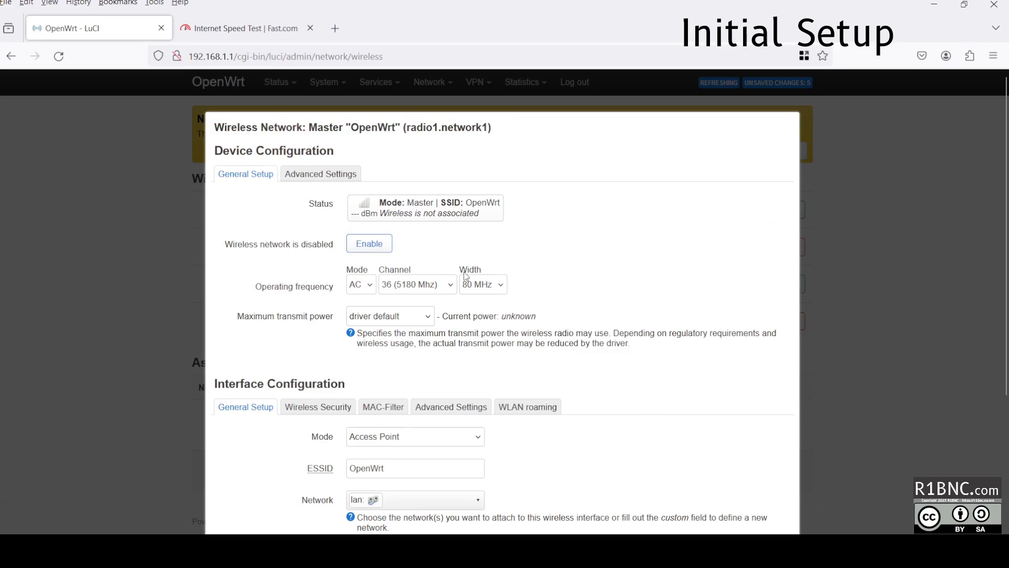
{"action": "scroll", "coordinate": [467, 277], "scroll_direction": "down", "scroll_amount": 4}
{"action": "left_click", "coordinate": [724, 472]}
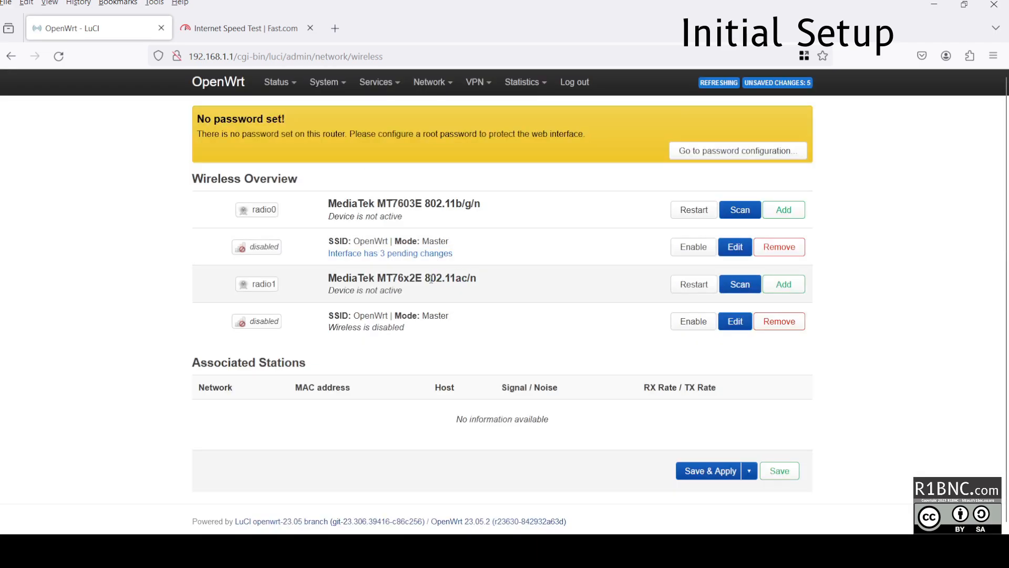
{"action": "left_click_drag", "start_coordinate": [329, 278], "coordinate": [459, 280]}
{"action": "left_click", "coordinate": [539, 292]}
Reopen the 5 GHz network and change its ESSID from OpenWrt to WIFI_5GHZ.
{"action": "left_click", "coordinate": [737, 326]}
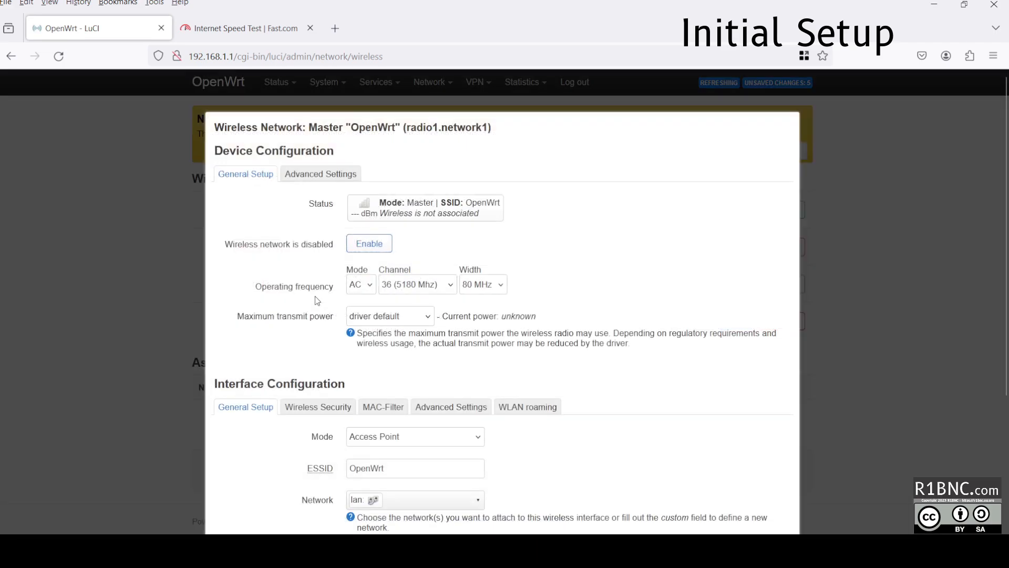
{"action": "scroll", "coordinate": [337, 400], "scroll_direction": "down", "scroll_amount": 2}
{"action": "double_click", "coordinate": [438, 363]}
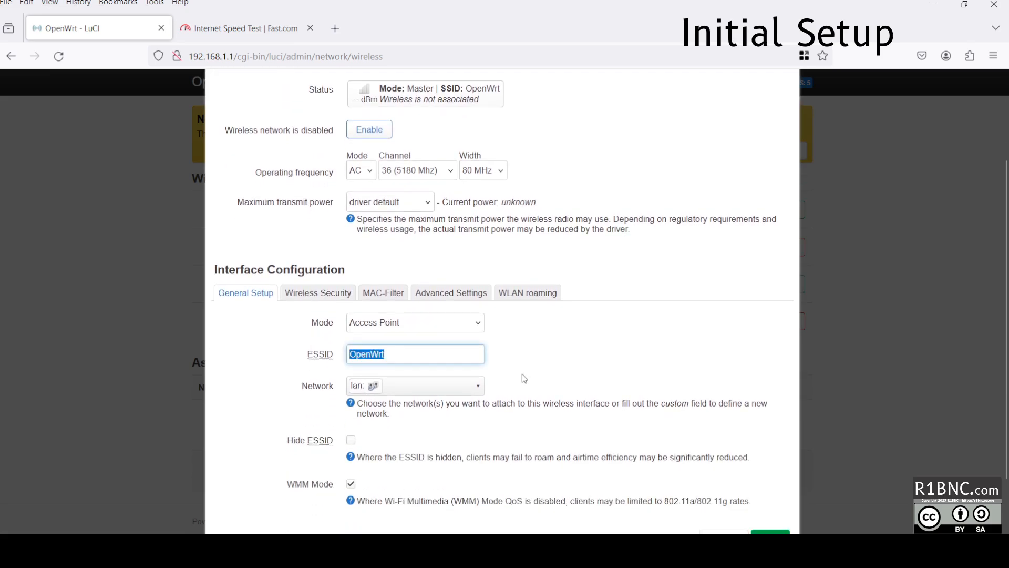
{"action": "type", "text": "WIFI_5GHZ"}
Choose WPA2-PSK/WPA3-SAE Mixed encryption and enter the network key, correcting a typo.
{"action": "left_click", "coordinate": [318, 292]}
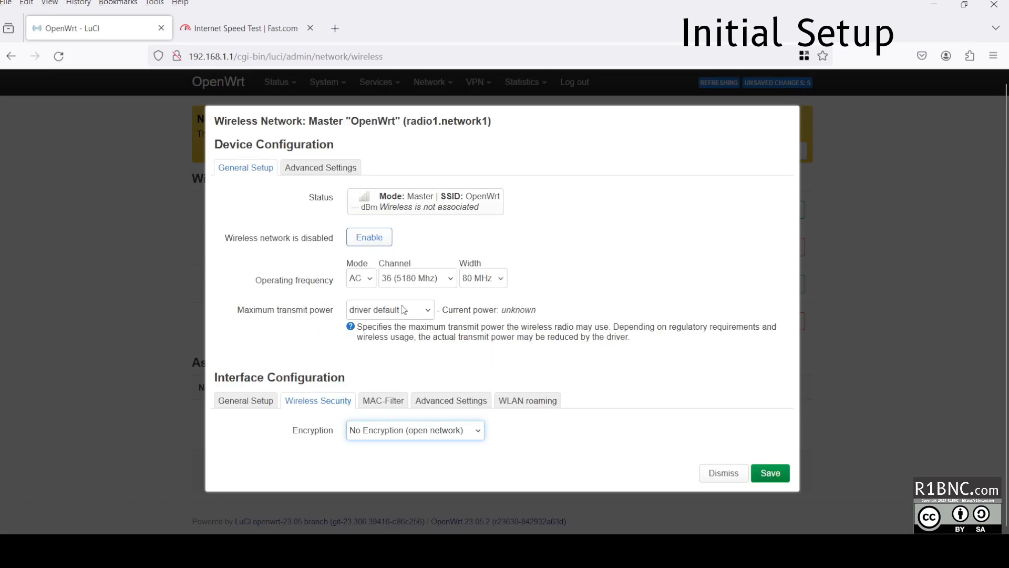
{"action": "left_click", "coordinate": [398, 335]}
{"action": "left_click", "coordinate": [394, 464]}
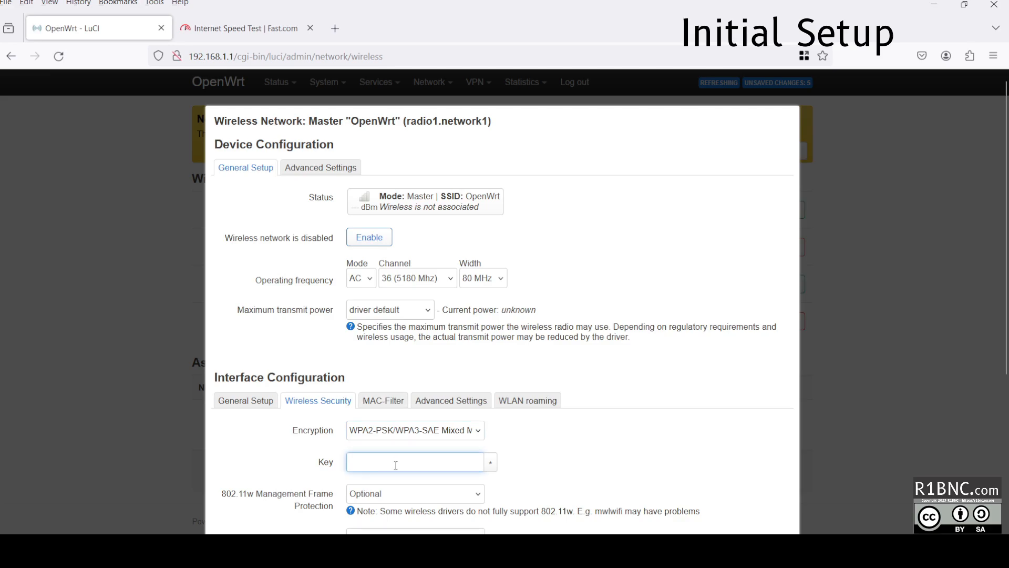
{"action": "type", "text": "••••••••••••••"}
{"action": "left_click", "coordinate": [490, 462]}
{"action": "double_click", "coordinate": [428, 458]}
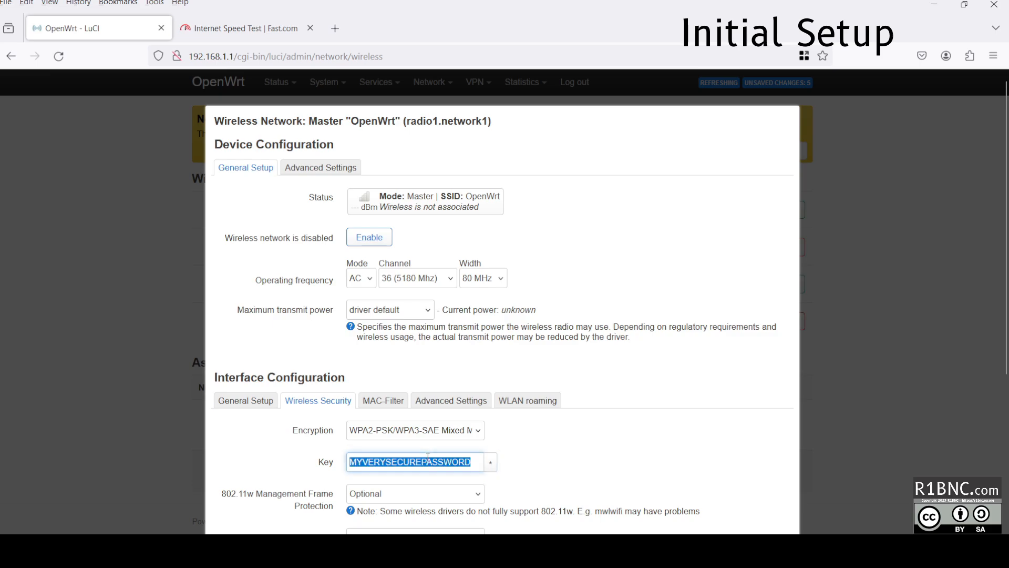
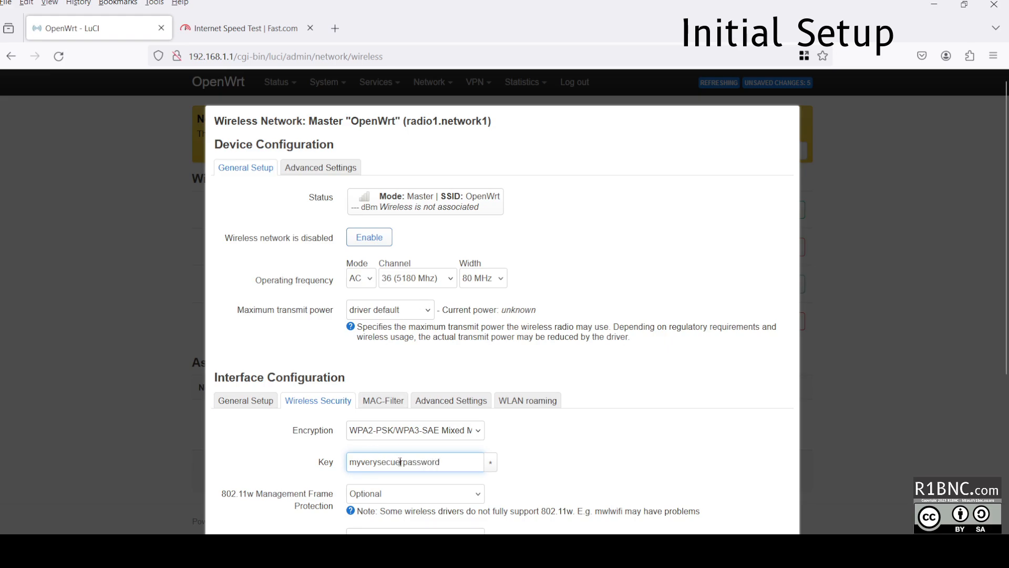
Review the MAC filter and advanced wireless tabs, then save the 5 GHz network.
{"action": "scroll", "coordinate": [376, 320], "scroll_direction": "down", "scroll_amount": 5}
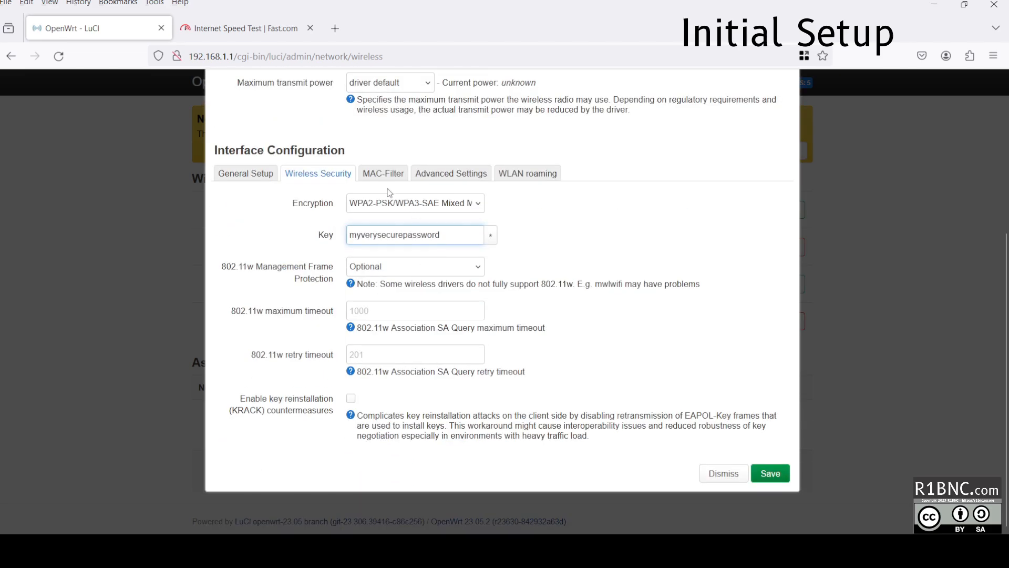
{"action": "left_click", "coordinate": [381, 172]}
{"action": "left_click", "coordinate": [412, 432]}
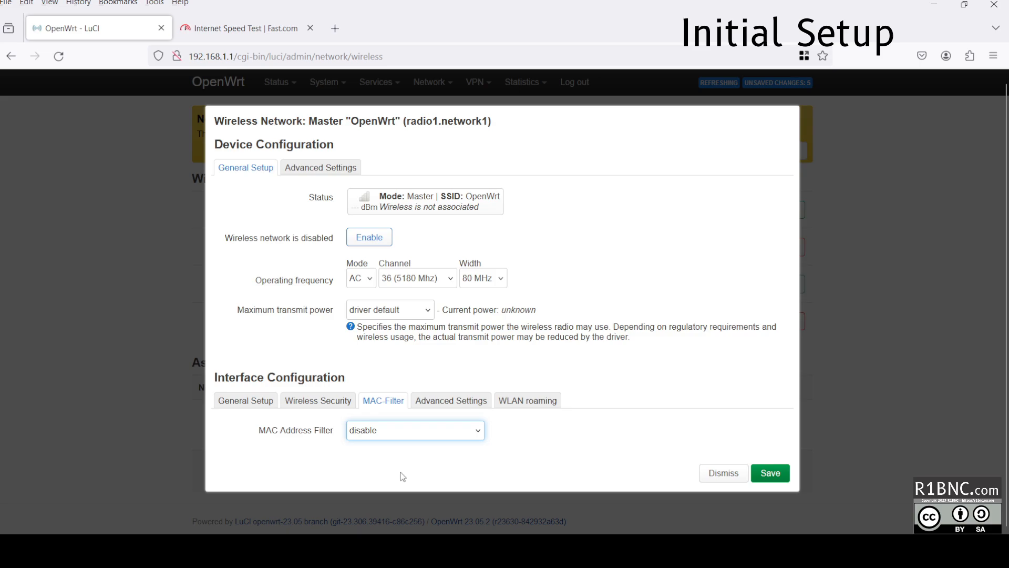
{"action": "left_click", "coordinate": [451, 401]}
{"action": "scroll", "coordinate": [351, 339], "scroll_direction": "down", "scroll_amount": 3}
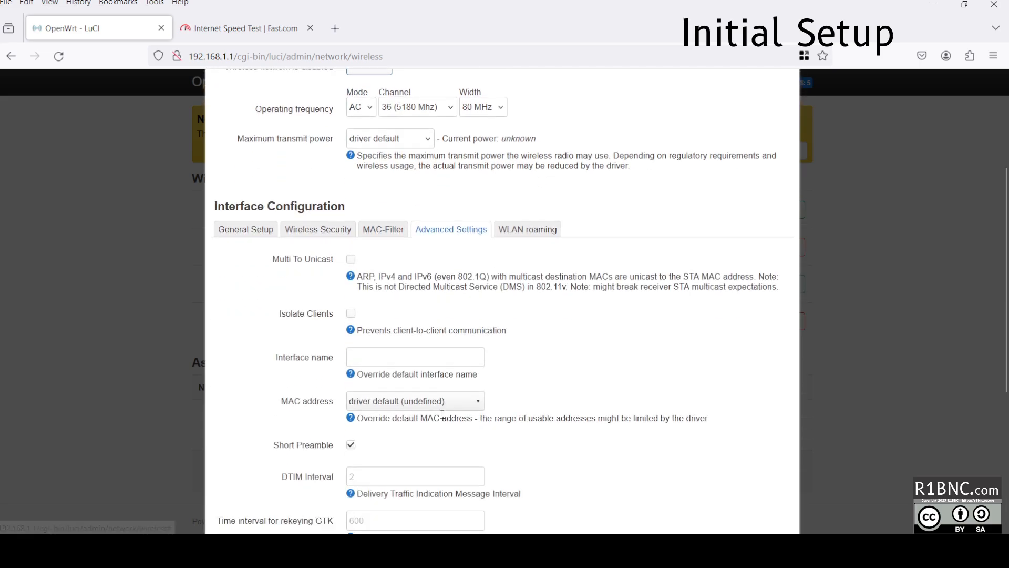
{"action": "mouse_move", "coordinate": [334, 313]}
{"action": "left_mouse_down"}
{"action": "mouse_move", "coordinate": [294, 317]}
{"action": "mouse_move", "coordinate": [331, 313]}
{"action": "left_mouse_up"}
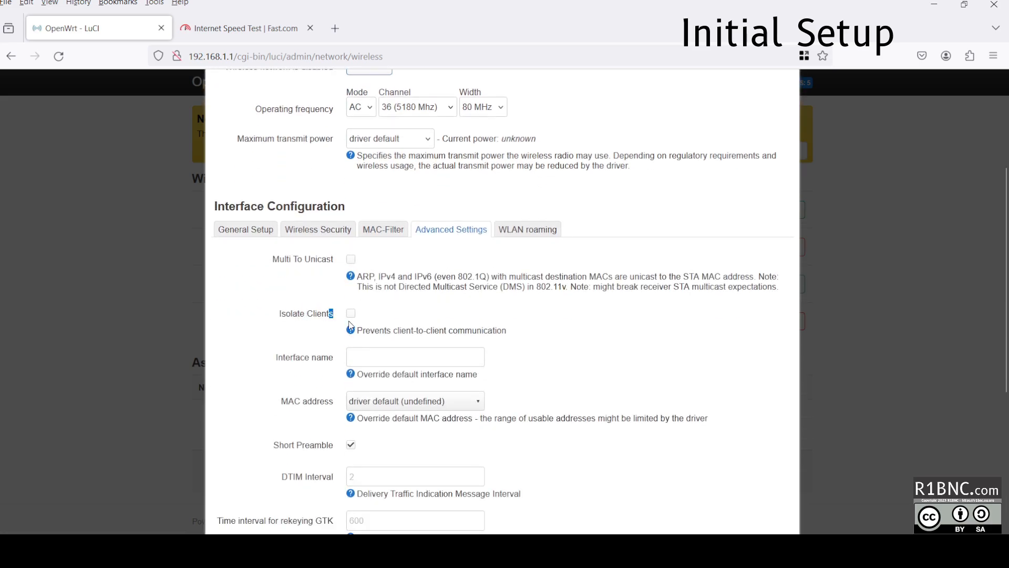
{"action": "left_click", "coordinate": [474, 344]}
{"action": "scroll", "coordinate": [473, 343], "scroll_direction": "down", "scroll_amount": 2}
{"action": "scroll", "coordinate": [447, 351], "scroll_direction": "down", "scroll_amount": 3}
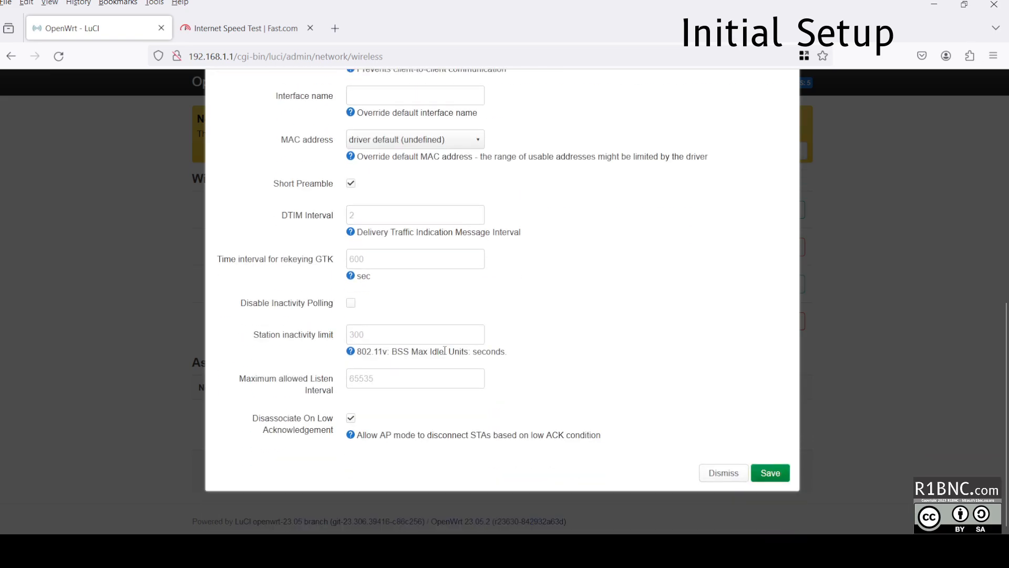
{"action": "left_click", "coordinate": [769, 481]}
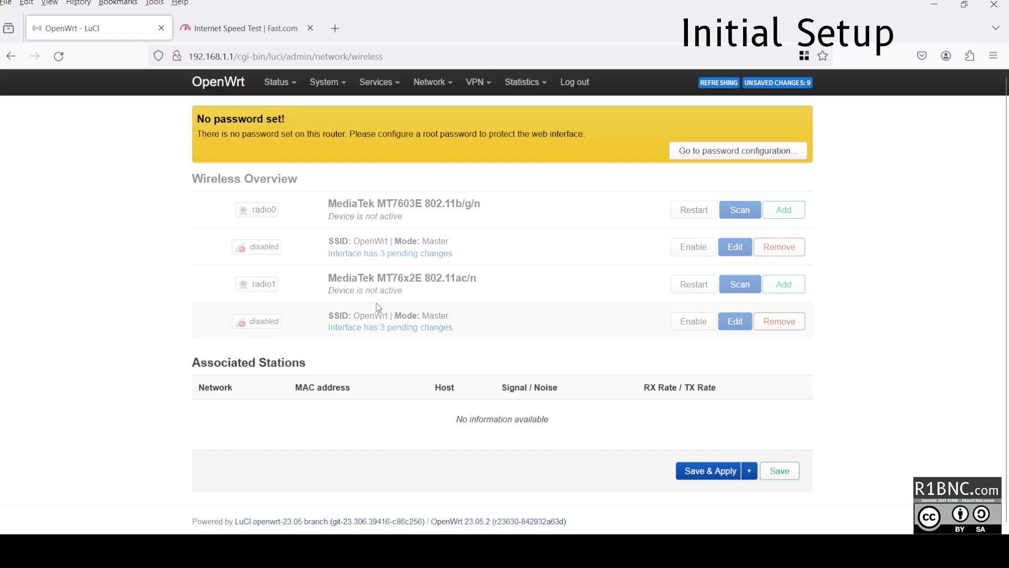
Save & Apply the pending changes, then enable the WIFI_2.4GHZ and WIFI_5GHZ networks.
{"action": "left_click", "coordinate": [701, 476]}
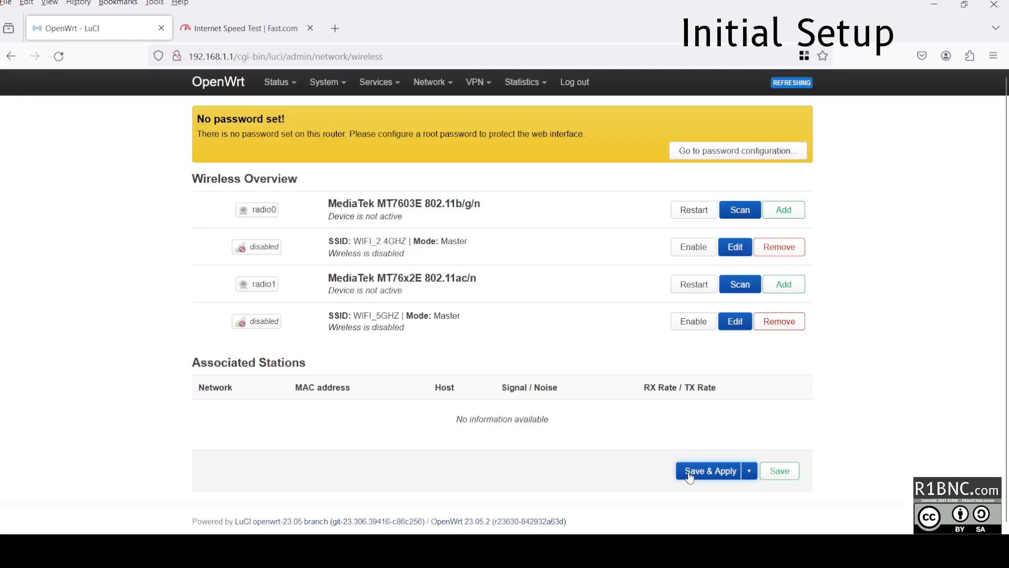
{"action": "left_click", "coordinate": [698, 249]}
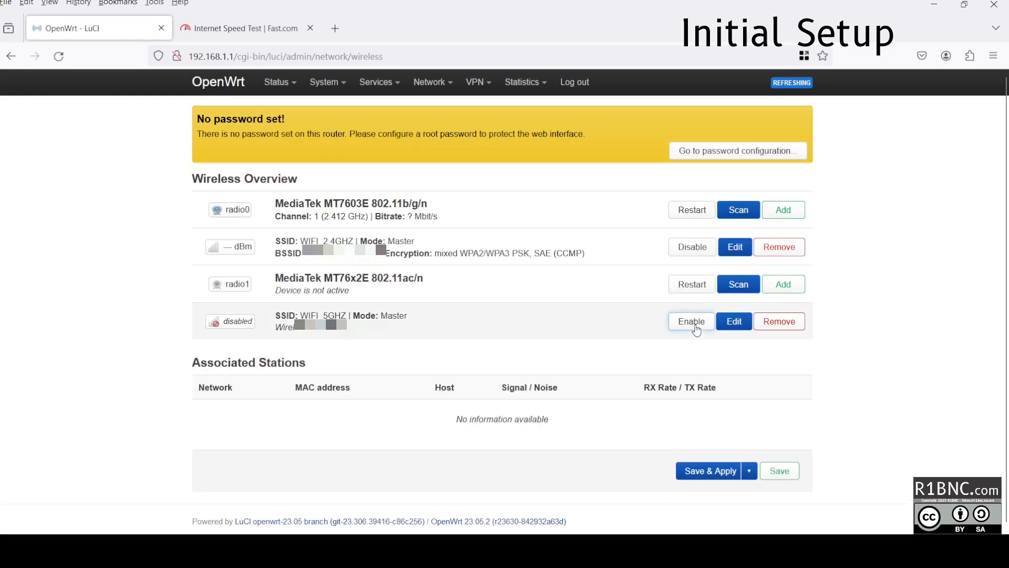
{"action": "left_click", "coordinate": [693, 323]}
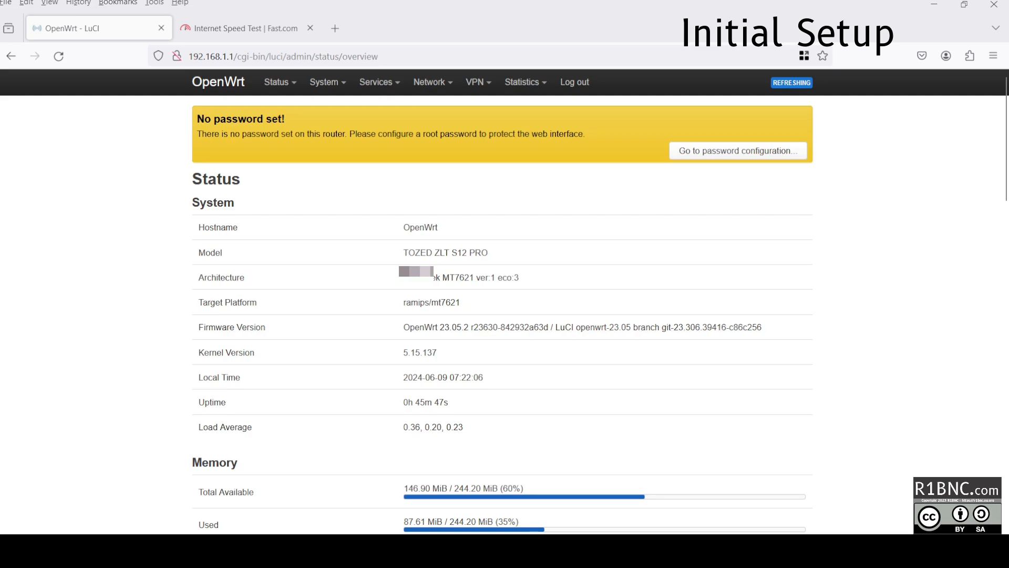
Rename the router to OpenWrt-s12pro with Asia/Manila timezone, apply, and open System > Administration.
{"action": "mouse_move", "coordinate": [327, 83]}
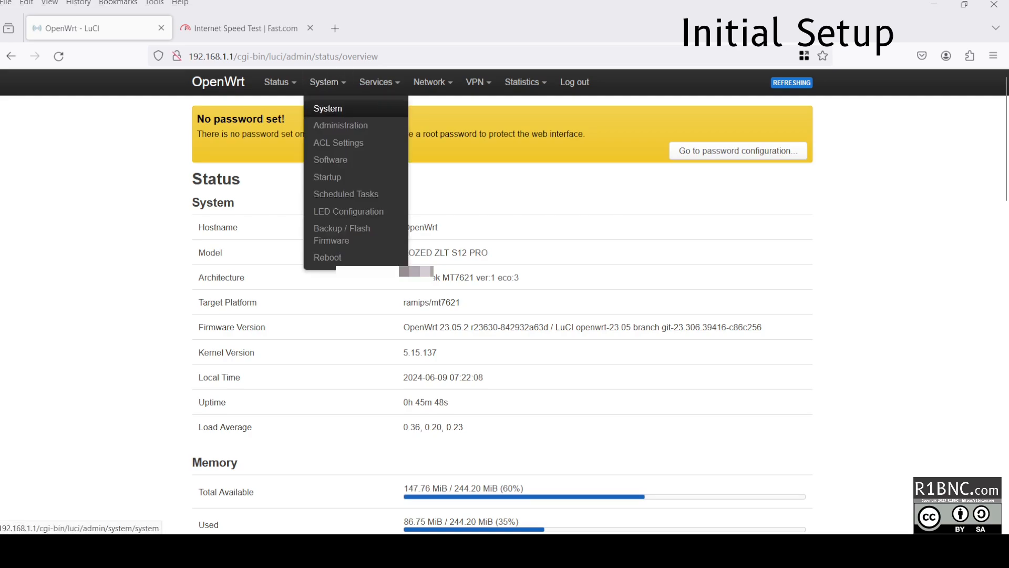
{"action": "left_click", "coordinate": [327, 110]}
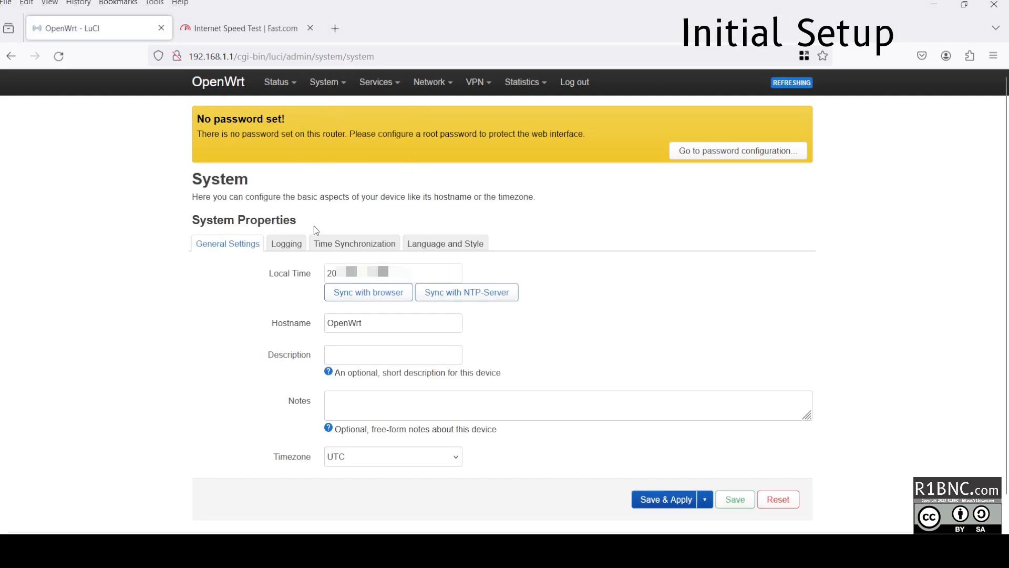
{"action": "double_click", "coordinate": [348, 323]}
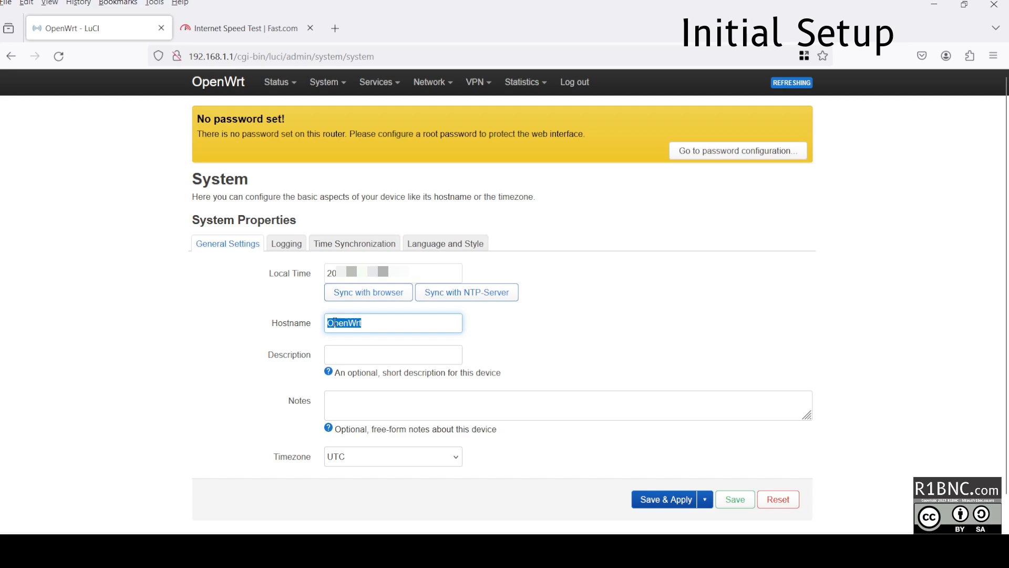
{"action": "left_click", "coordinate": [344, 456]}
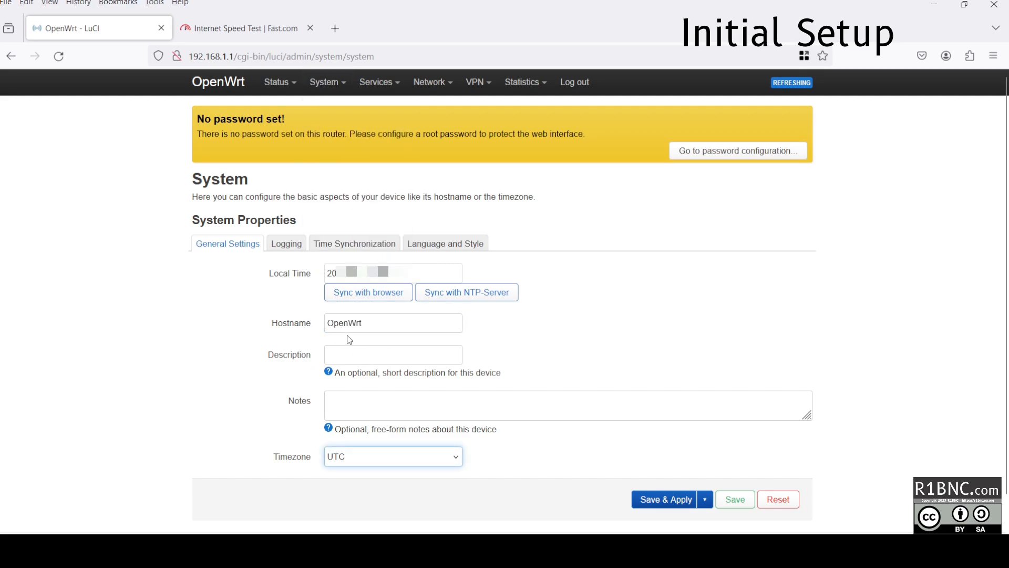
{"action": "left_click", "coordinate": [368, 414]}
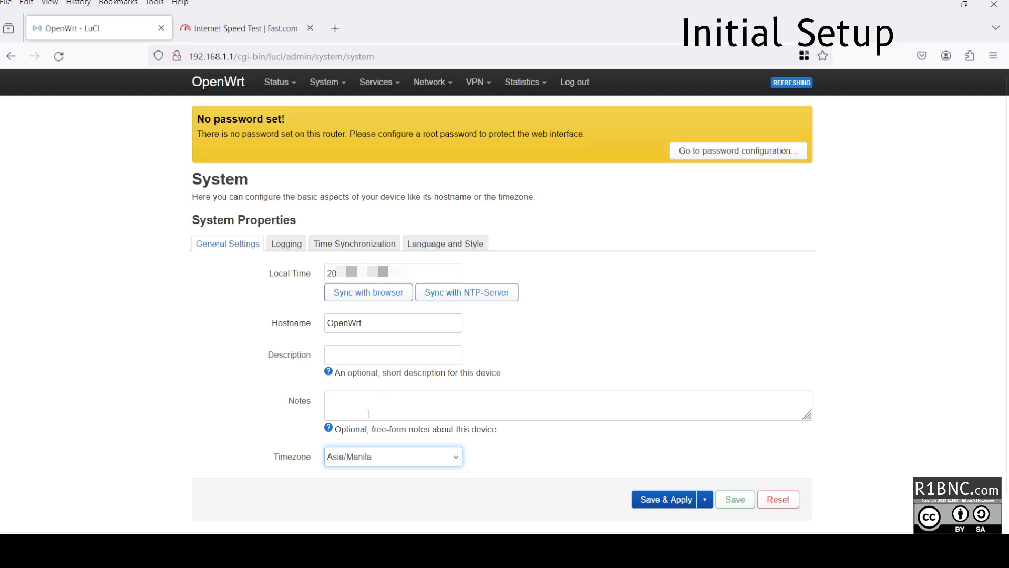
{"action": "left_click", "coordinate": [378, 329]}
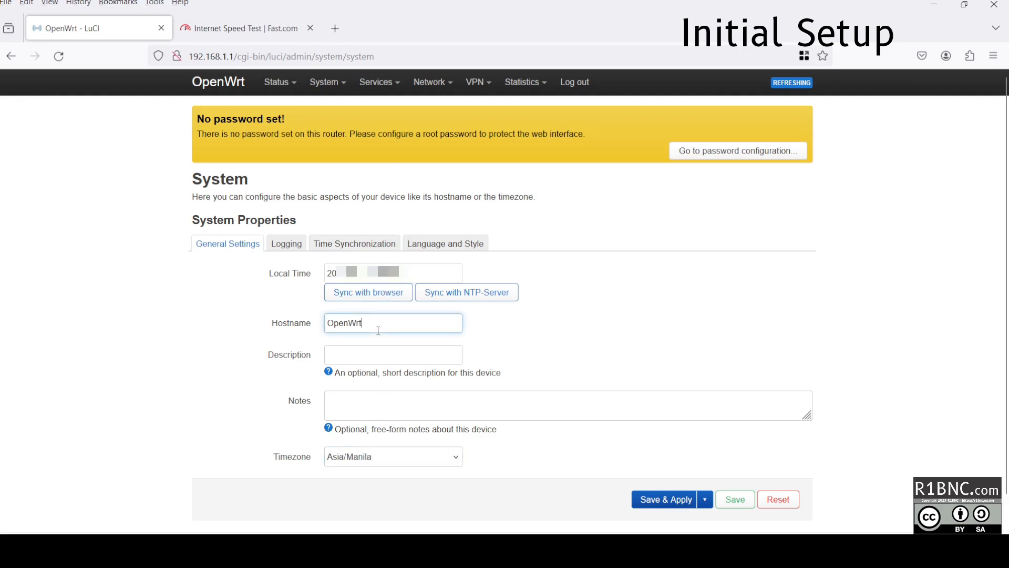
{"action": "type", "text": "-s12pro"}
{"action": "left_click", "coordinate": [670, 501]}
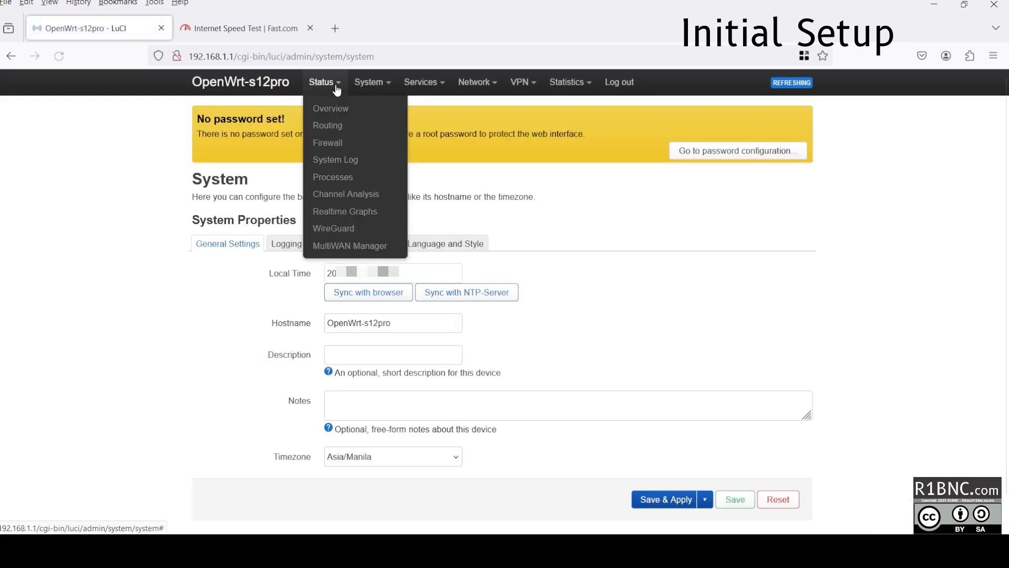
{"action": "mouse_move", "coordinate": [367, 83]}
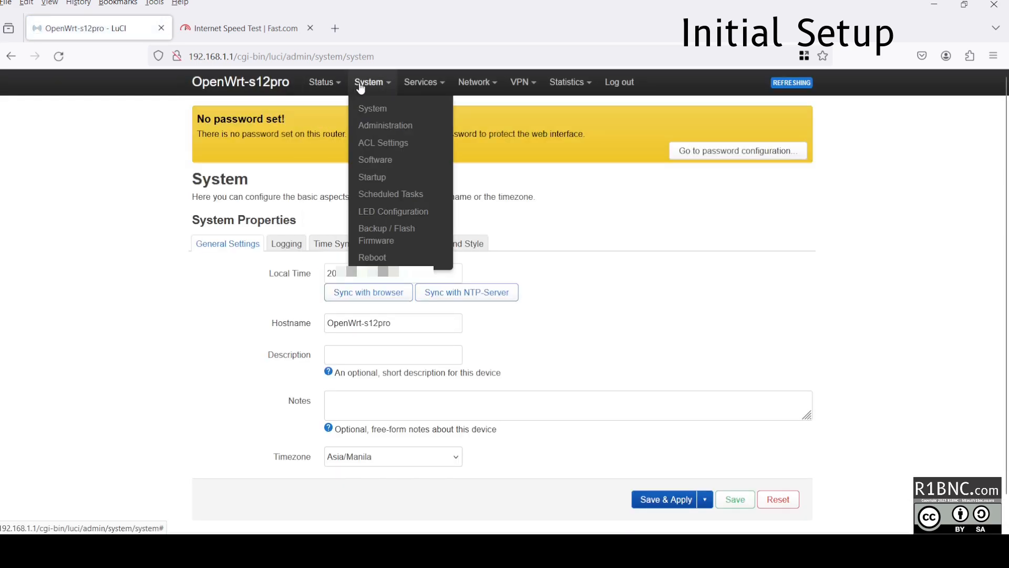
{"action": "left_click", "coordinate": [384, 126]}
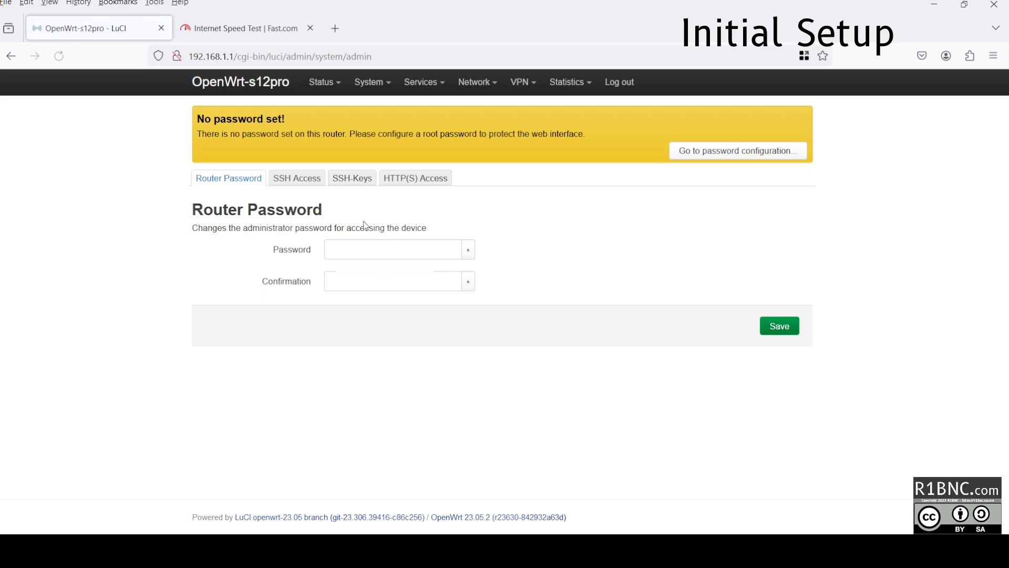
Enter and confirm the new router password, reveal both fields to check them, and save.
{"action": "left_click", "coordinate": [390, 245]}
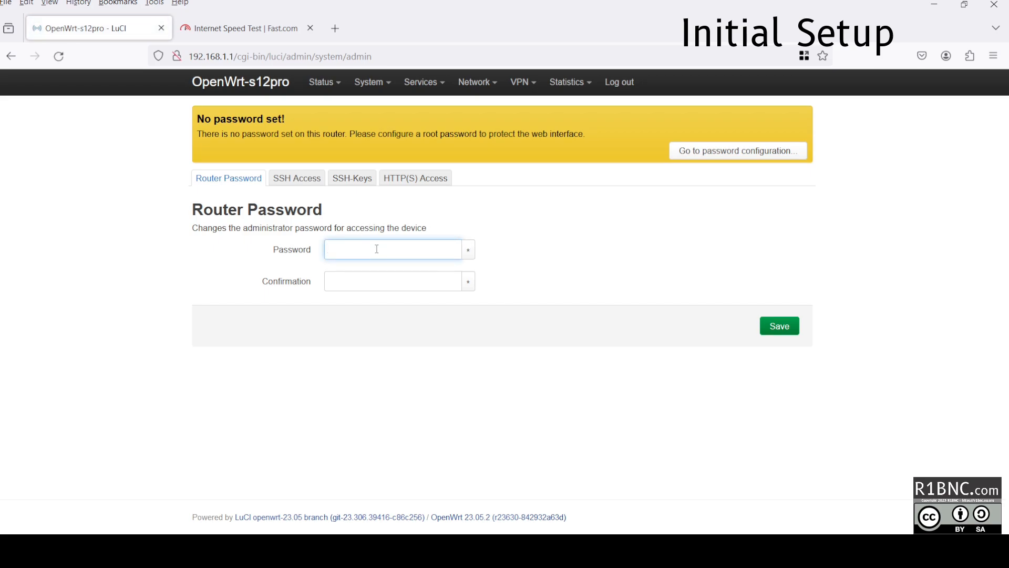
{"action": "type", "text": "****"}
{"action": "left_click", "coordinate": [392, 278]}
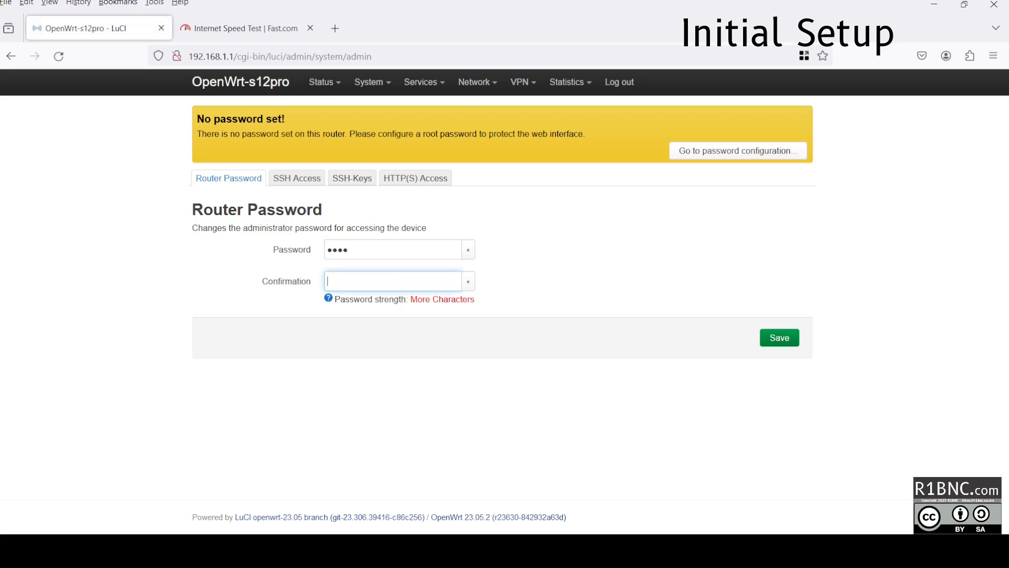
{"action": "left_click", "coordinate": [467, 281]}
{"action": "left_click", "coordinate": [468, 250]}
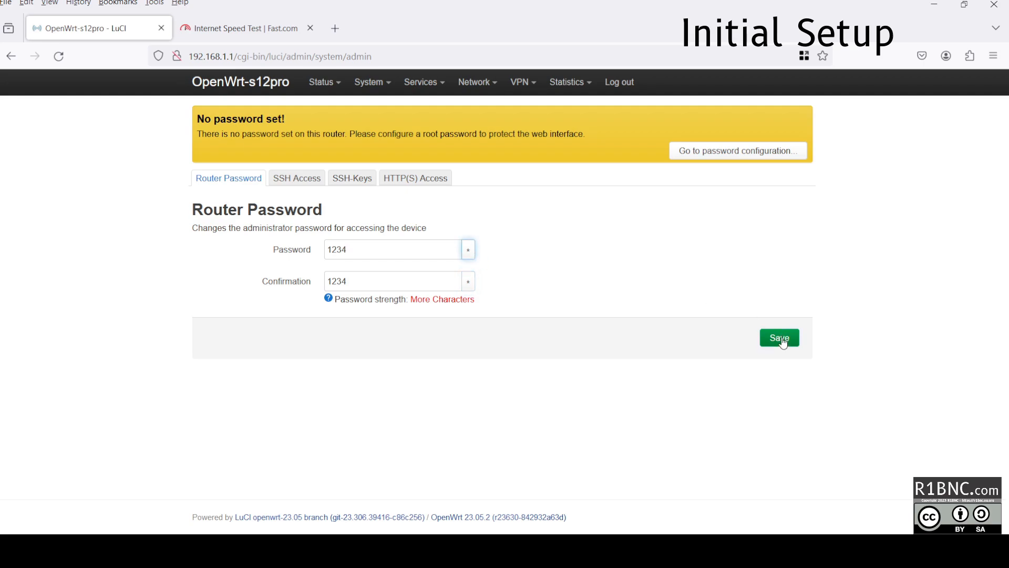
{"action": "left_click", "coordinate": [779, 337]}
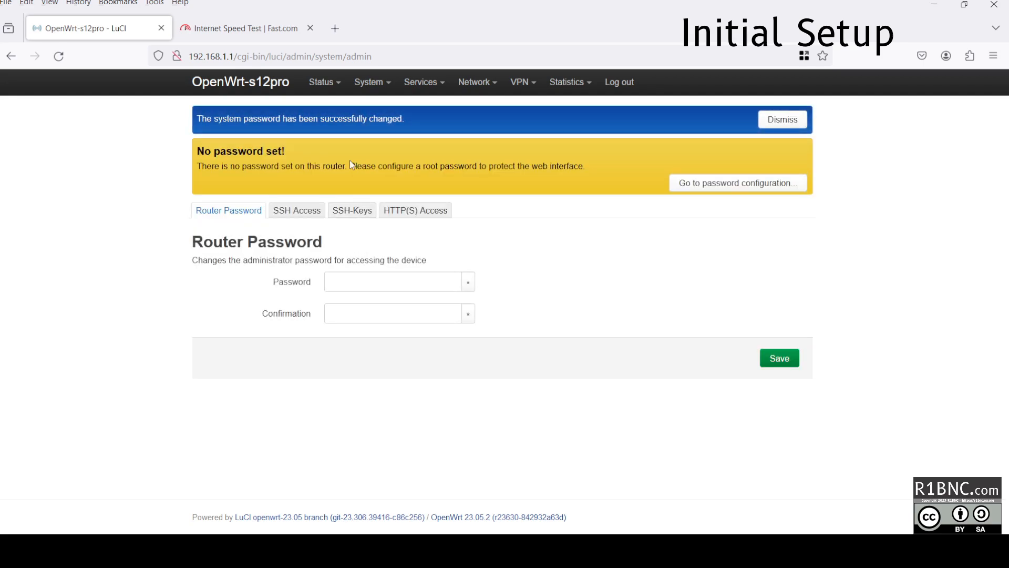
Set the SSH Access interface to lan and Save & Apply.
{"action": "left_click", "coordinate": [305, 212]}
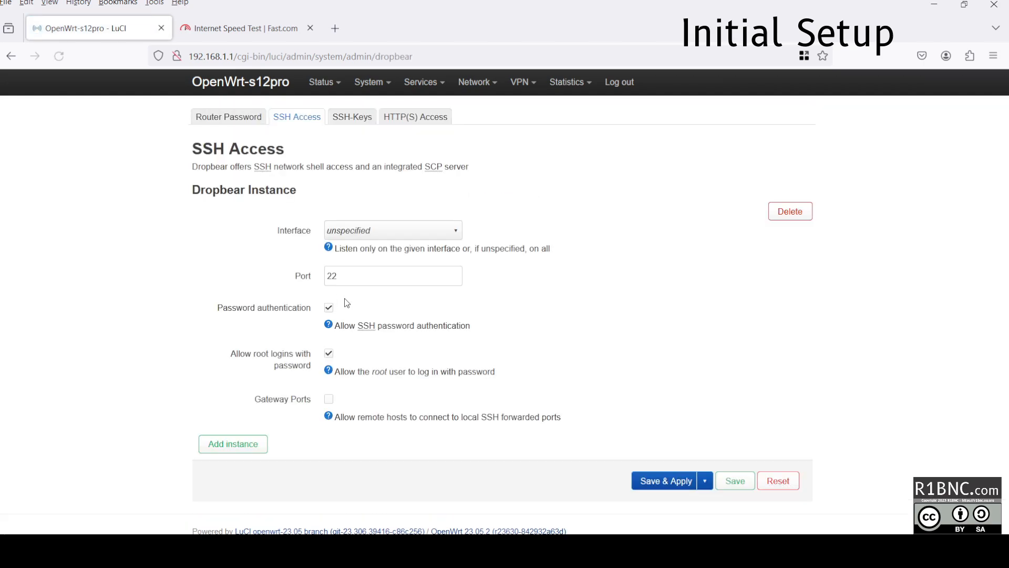
{"action": "left_click", "coordinate": [351, 235]}
{"action": "left_click", "coordinate": [354, 271]}
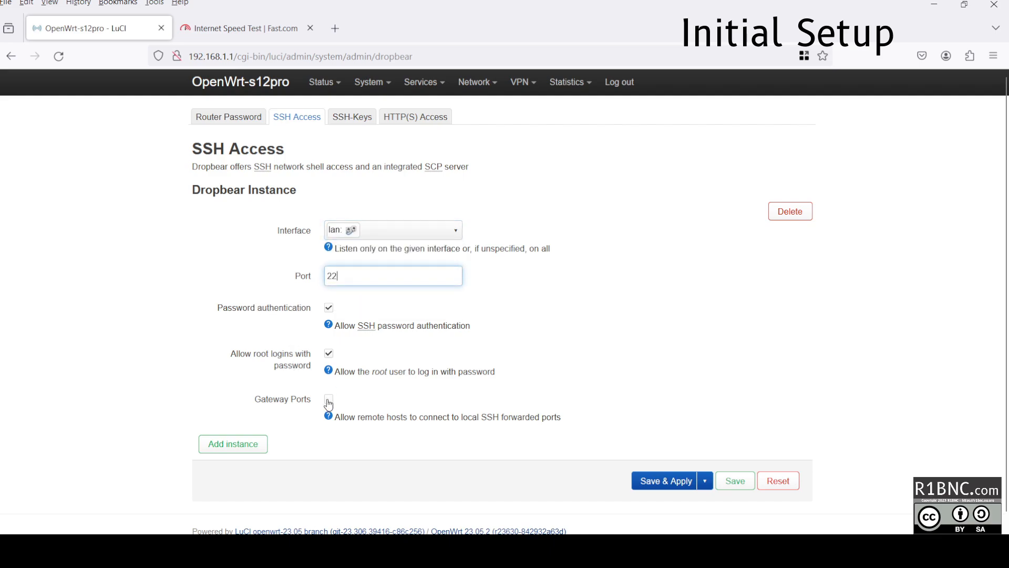
{"action": "left_click", "coordinate": [677, 480]}
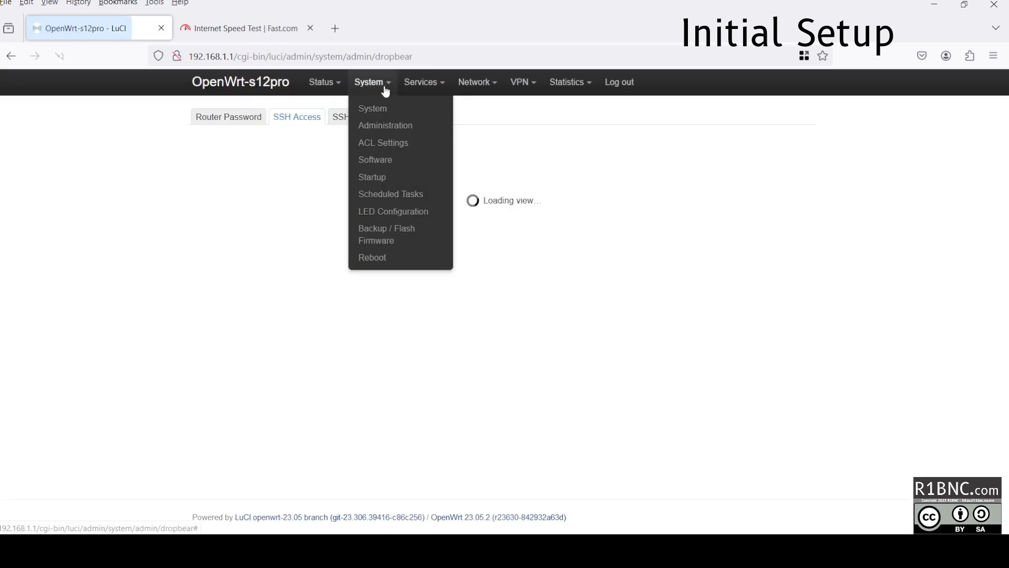
Check the SSH-Keys and HTTP(S) Access tabs, then go to System > Software.
{"action": "left_click", "coordinate": [352, 117]}
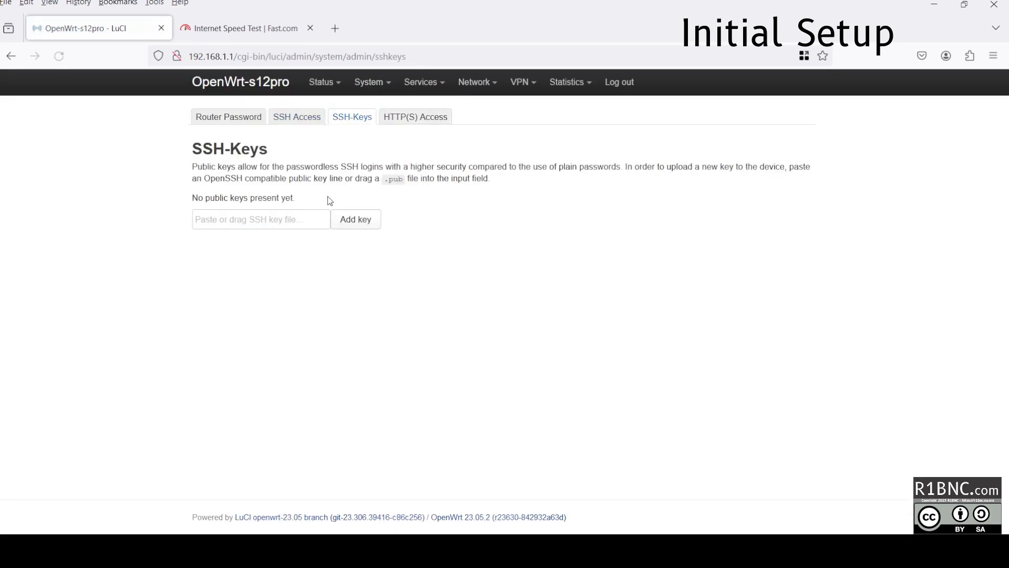
{"action": "left_click", "coordinate": [401, 117]}
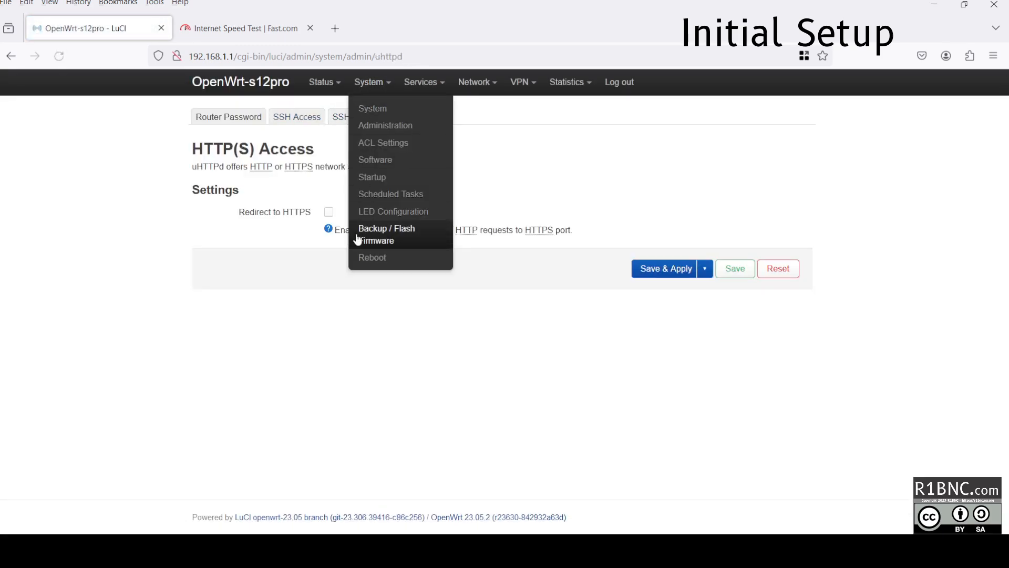
{"action": "mouse_move", "coordinate": [373, 83]}
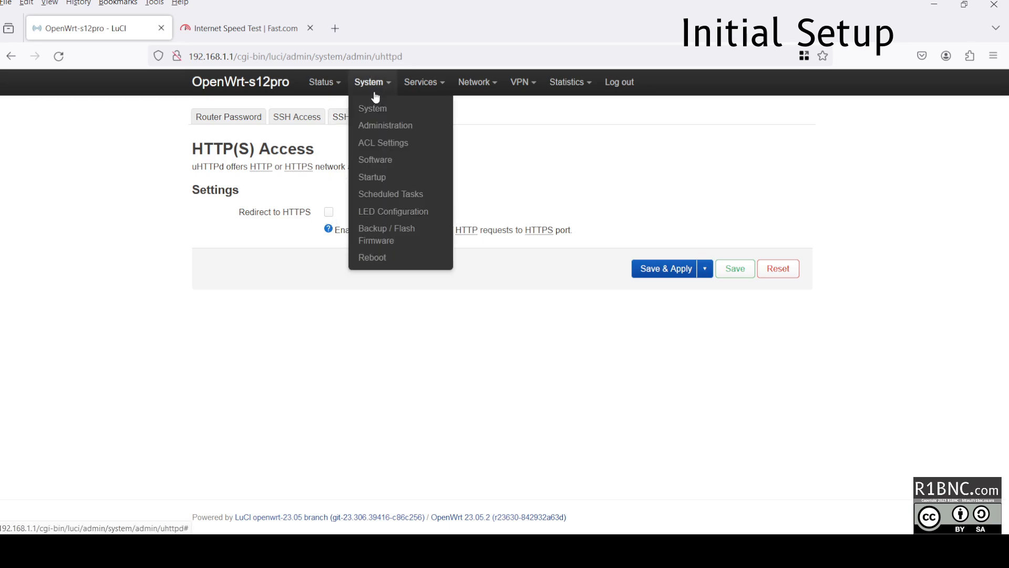
{"action": "left_click", "coordinate": [380, 160]}
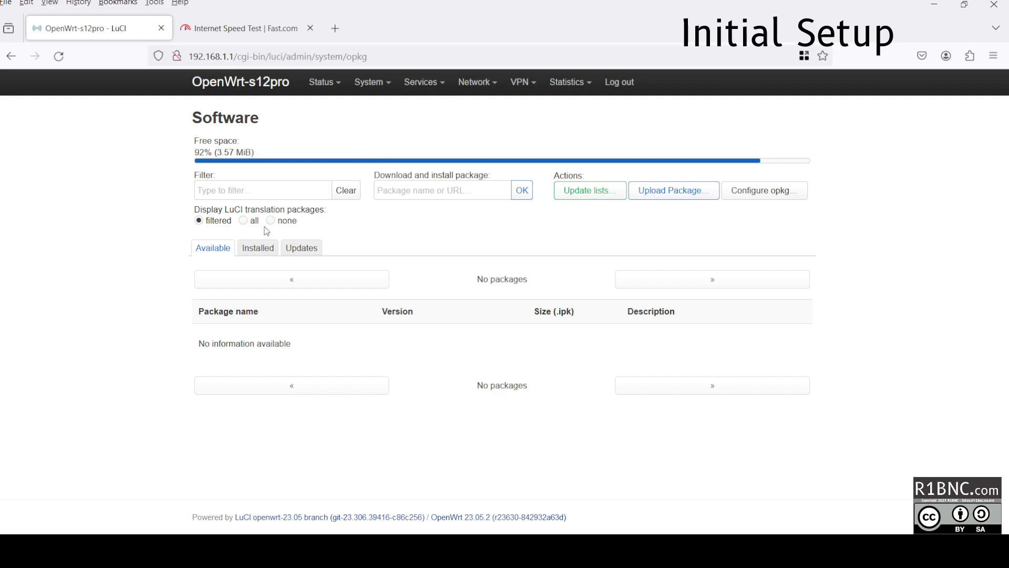
Run Update lists, let the opkg update log finish, and dismiss it.
{"action": "left_click", "coordinate": [602, 192]}
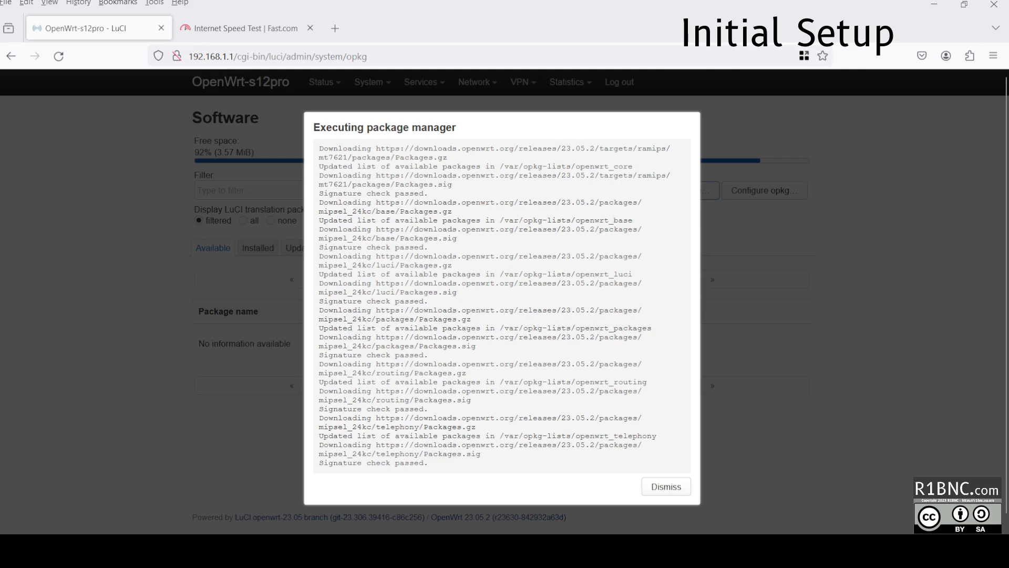
{"action": "left_click_drag", "start_coordinate": [429, 464], "coordinate": [357, 418]}
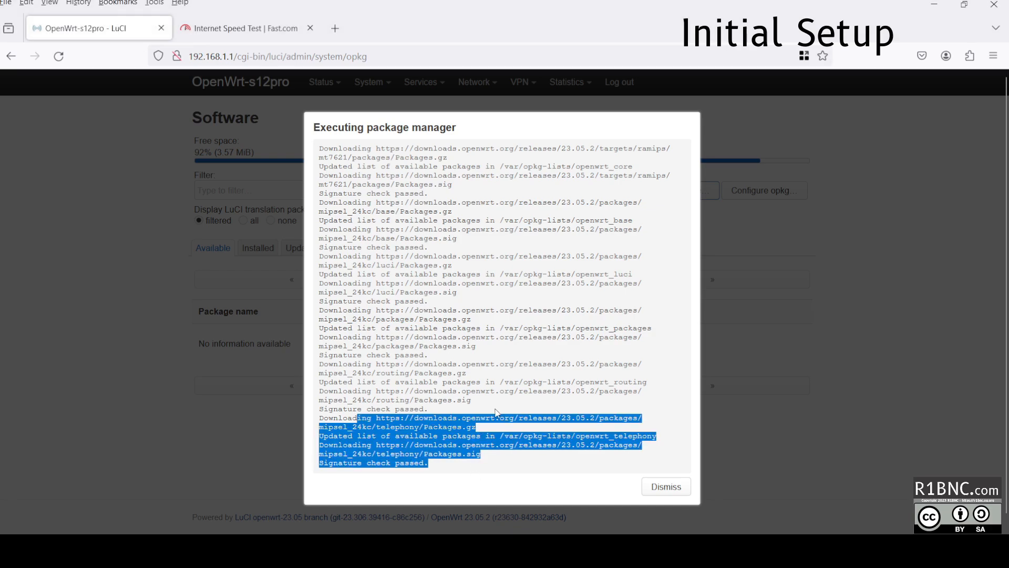
{"action": "left_click", "coordinate": [664, 488]}
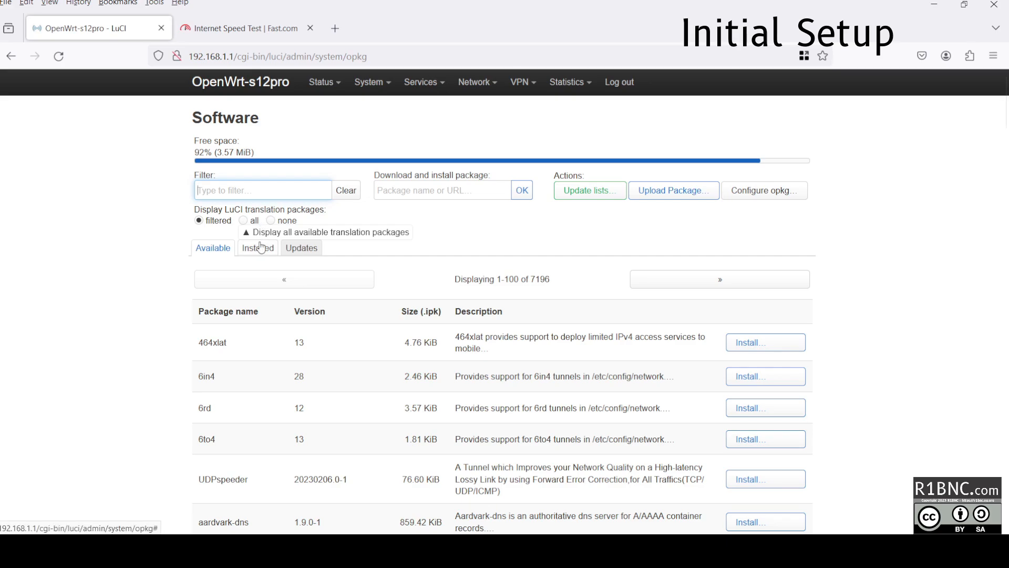
{"action": "type", "text": "mwan"}
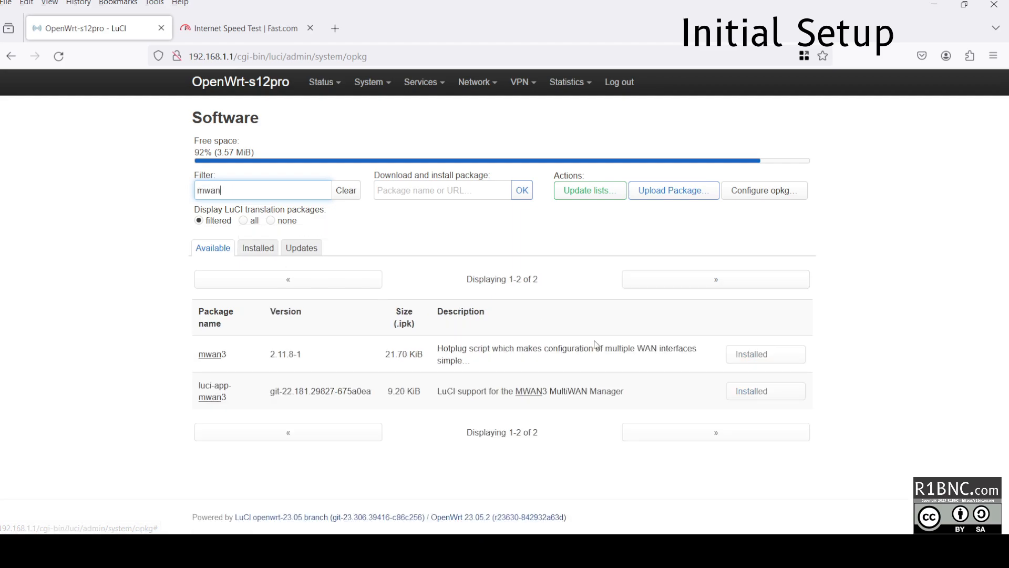
{"action": "left_click_drag", "start_coordinate": [198, 387], "coordinate": [230, 404]}
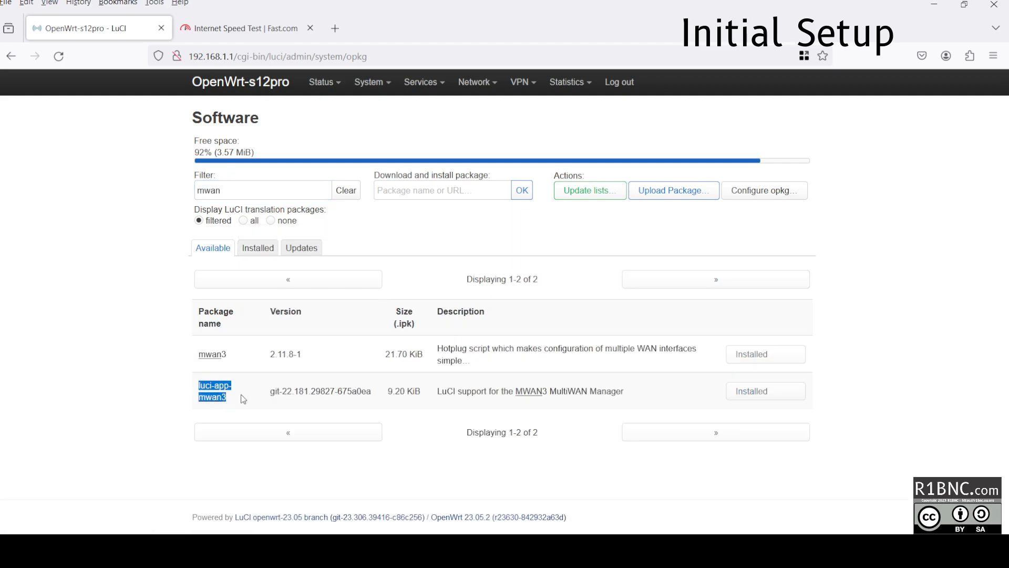
{"action": "left_click", "coordinate": [243, 398]}
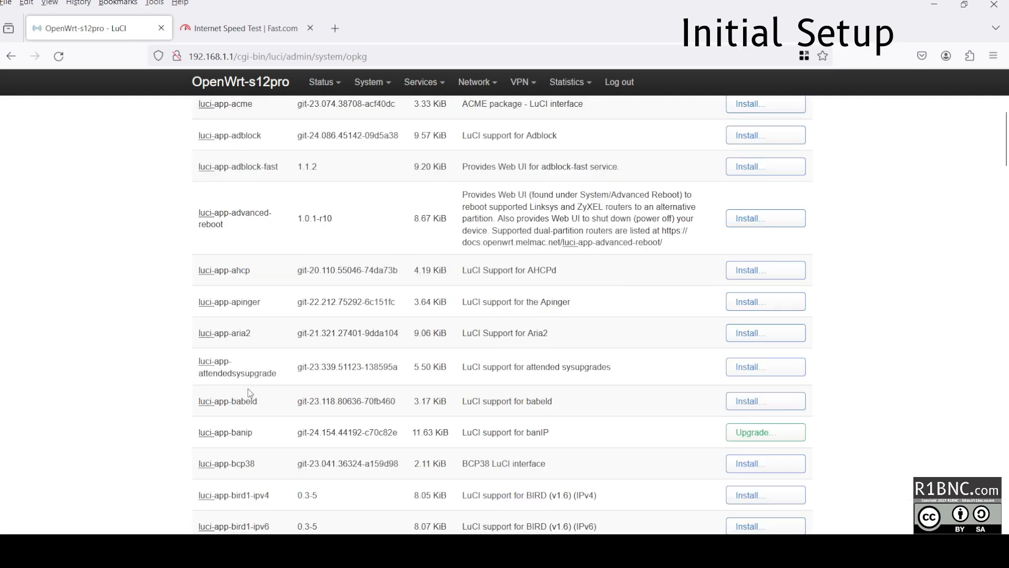
{"action": "scroll", "coordinate": [258, 229], "scroll_direction": "down", "scroll_amount": 5}
{"action": "left_click_drag", "start_coordinate": [246, 192], "coordinate": [269, 349]}
{"action": "left_click", "coordinate": [269, 350]}
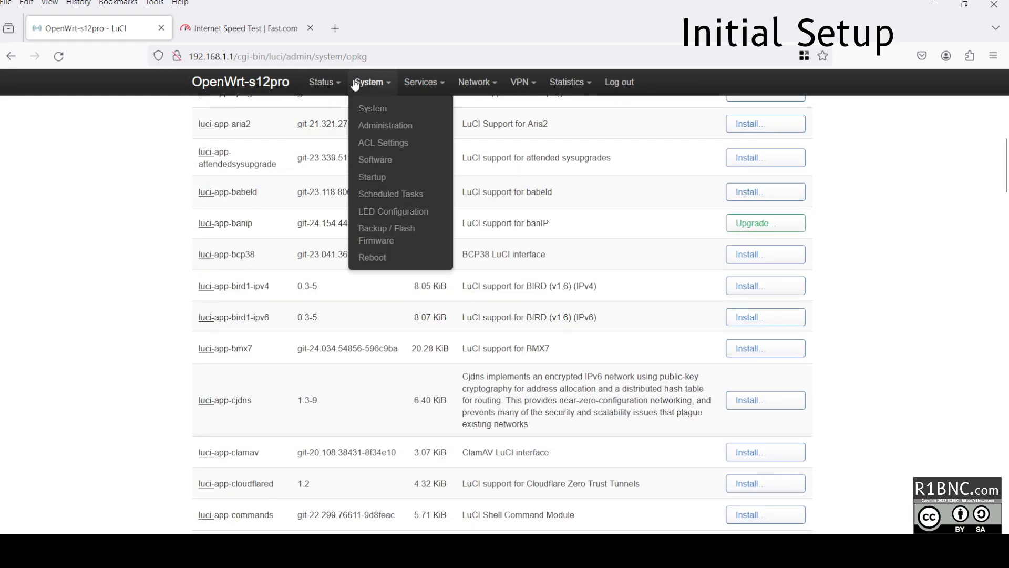
{"action": "scroll", "coordinate": [259, 413], "scroll_direction": "down", "scroll_amount": 4}
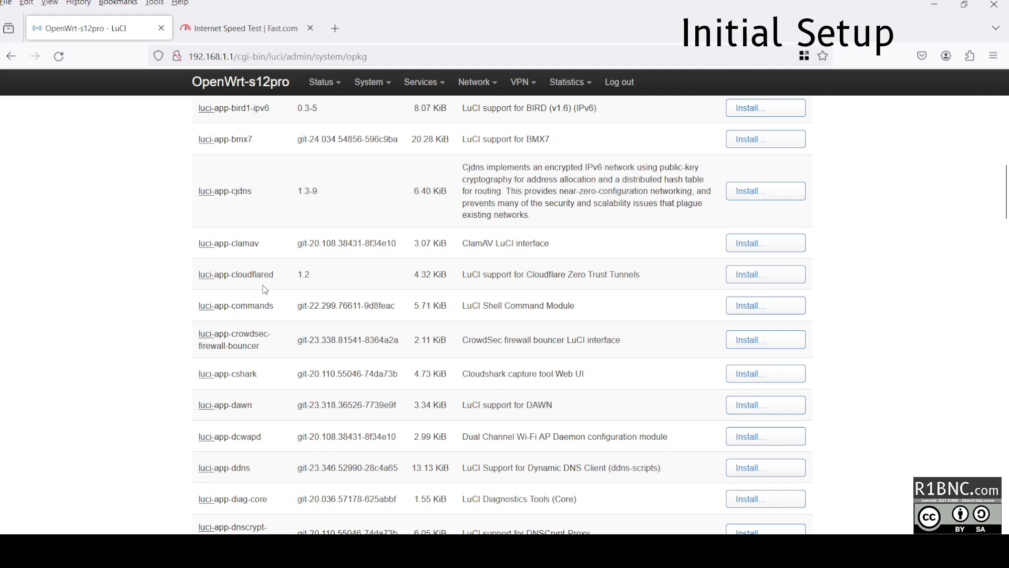
{"action": "scroll", "coordinate": [269, 294], "scroll_direction": "down", "scroll_amount": 1}
{"action": "scroll", "coordinate": [252, 363], "scroll_direction": "down", "scroll_amount": 8}
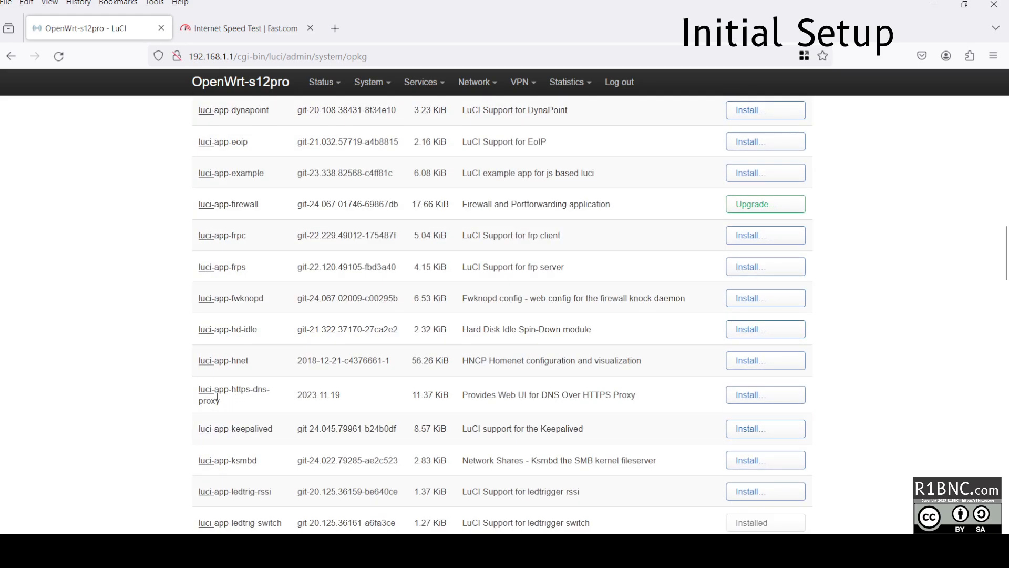
{"action": "triple_click", "coordinate": [537, 396]}
{"action": "triple_click", "coordinate": [626, 405]}
{"action": "scroll", "coordinate": [578, 403], "scroll_direction": "down", "scroll_amount": 3}
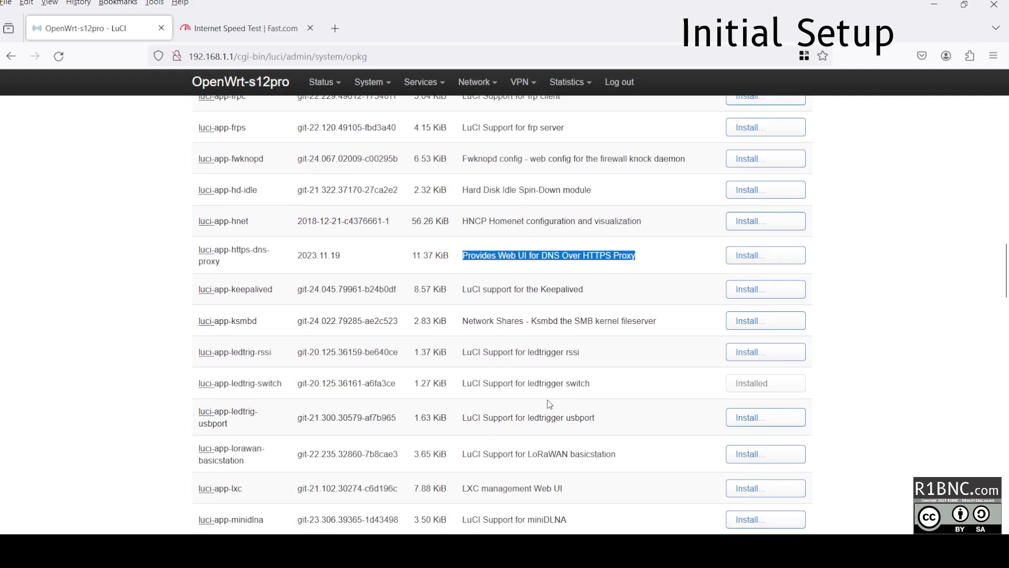
{"action": "scroll", "coordinate": [317, 449], "scroll_direction": "down", "scroll_amount": 7}
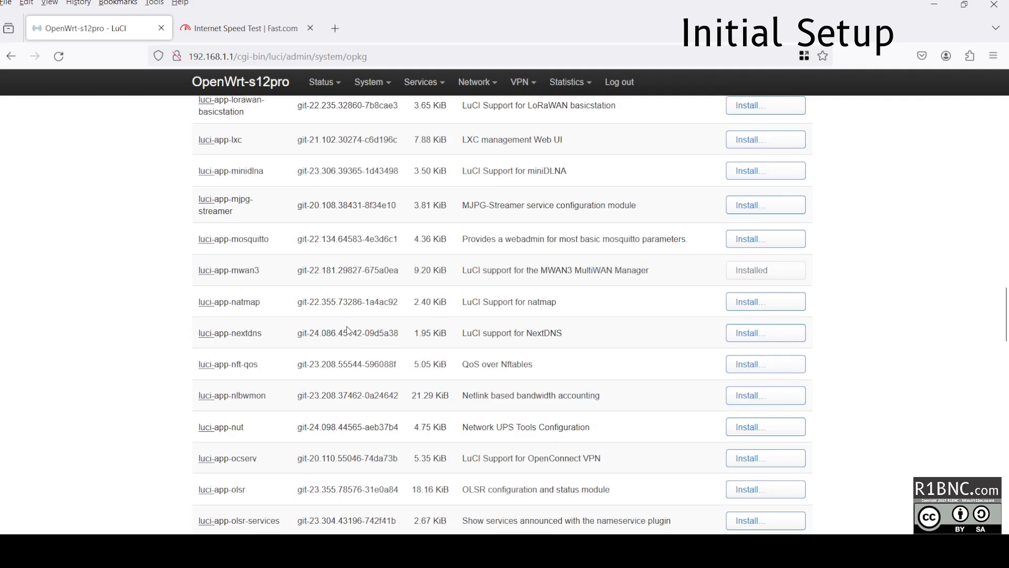
{"action": "scroll", "coordinate": [327, 352], "scroll_direction": "down", "scroll_amount": 7}
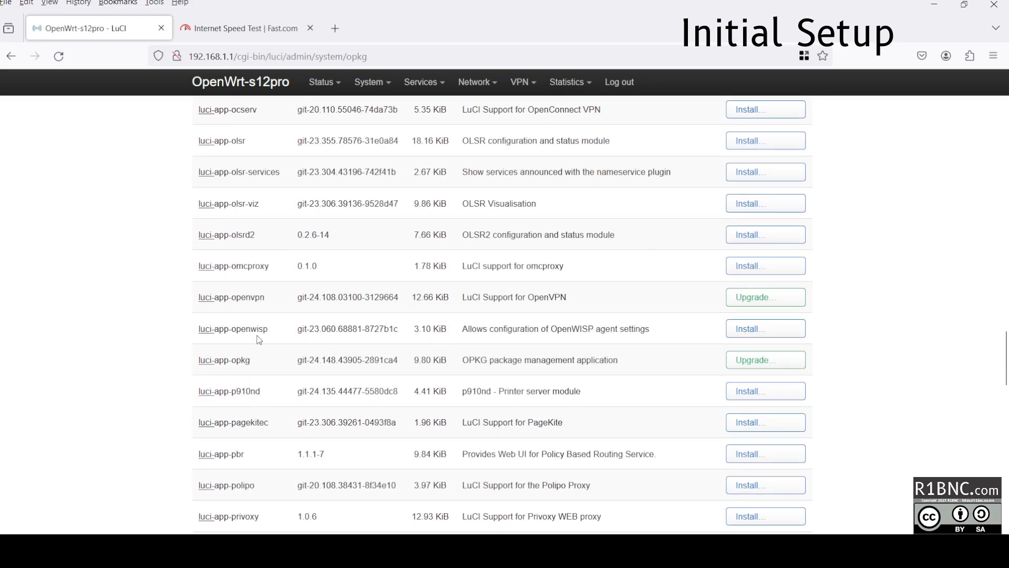
{"action": "left_click_drag", "start_coordinate": [193, 294], "coordinate": [284, 299]}
{"action": "triple_click", "coordinate": [242, 302]}
{"action": "left_click", "coordinate": [294, 376]}
{"action": "scroll", "coordinate": [294, 378], "scroll_direction": "down", "scroll_amount": 7}
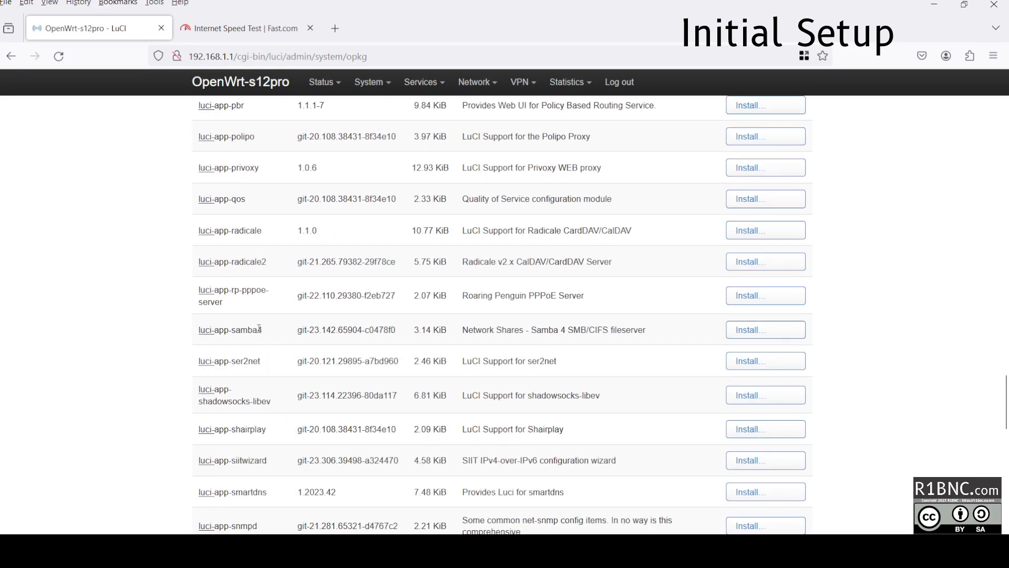
{"action": "scroll", "coordinate": [259, 329], "scroll_direction": "down", "scroll_amount": 7}
{"action": "triple_click", "coordinate": [234, 273]}
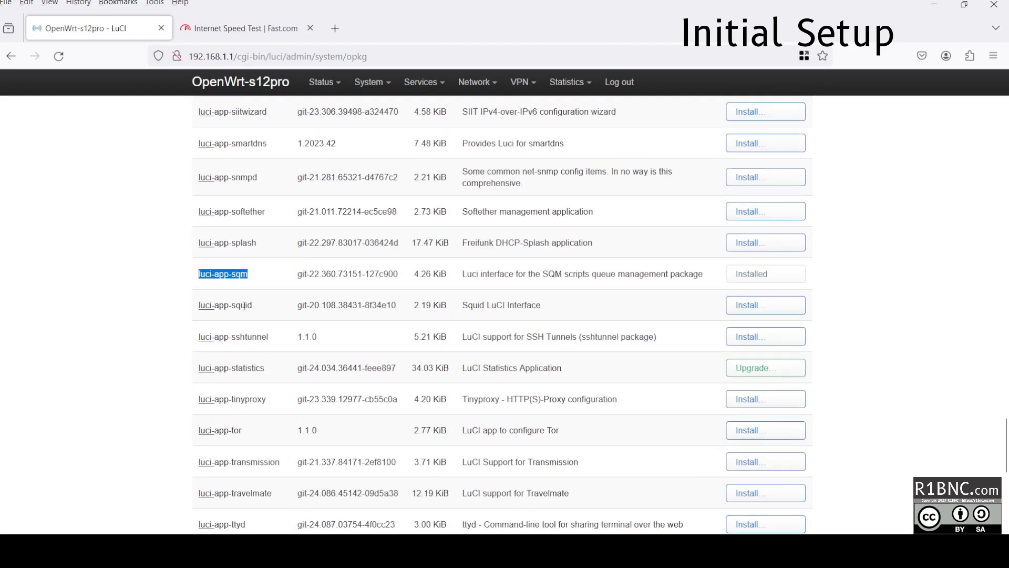
{"action": "scroll", "coordinate": [268, 379], "scroll_direction": "down", "scroll_amount": 3}
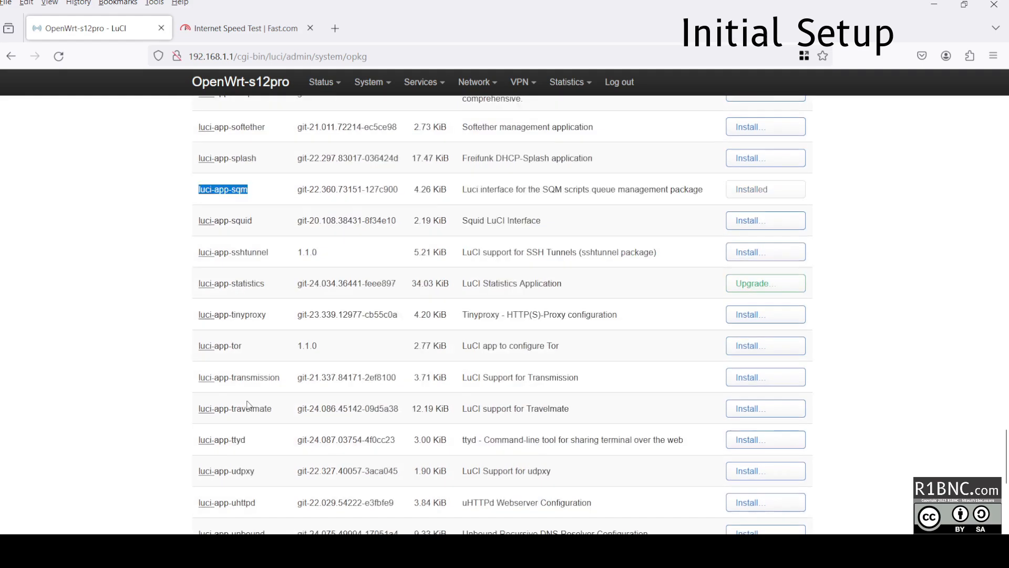
{"action": "scroll", "coordinate": [288, 334], "scroll_direction": "down", "scroll_amount": 6}
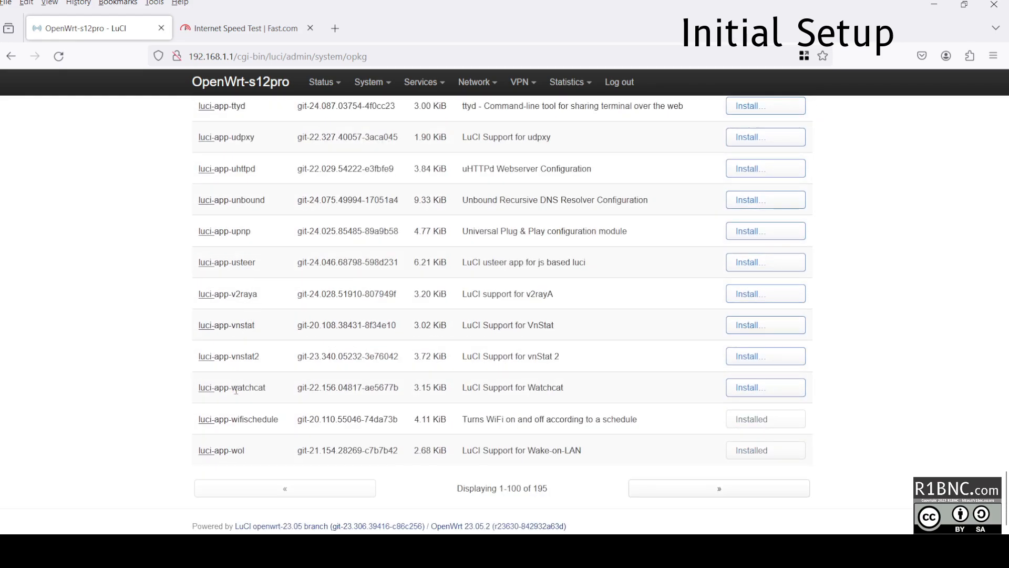
{"action": "double_click", "coordinate": [235, 390]}
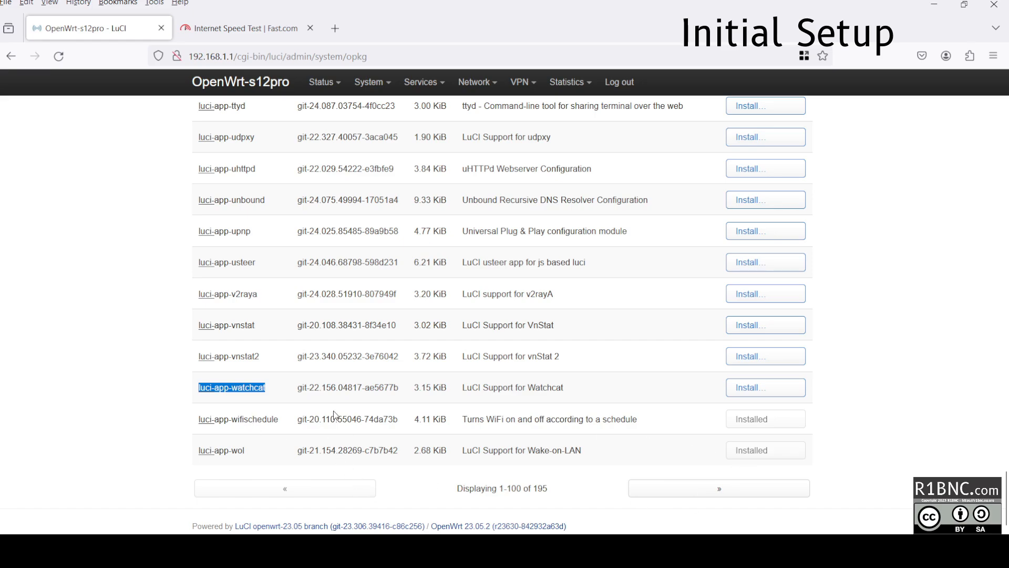
{"action": "scroll", "coordinate": [425, 443], "scroll_direction": "up", "scroll_amount": 20}
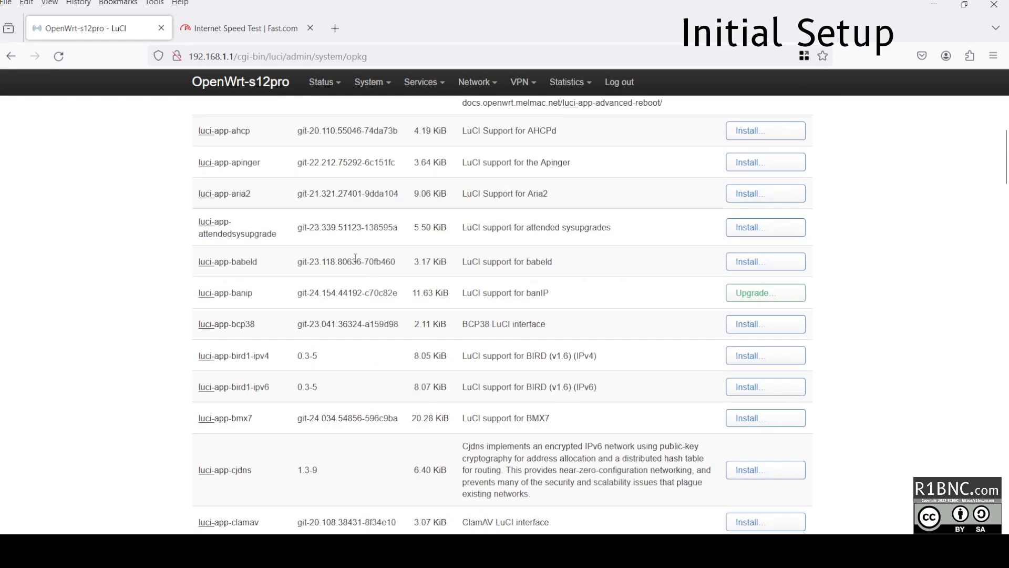
{"action": "scroll", "coordinate": [355, 258], "scroll_direction": "up", "scroll_amount": 10}
{"action": "scroll", "coordinate": [267, 272], "scroll_direction": "down", "scroll_amount": 15}
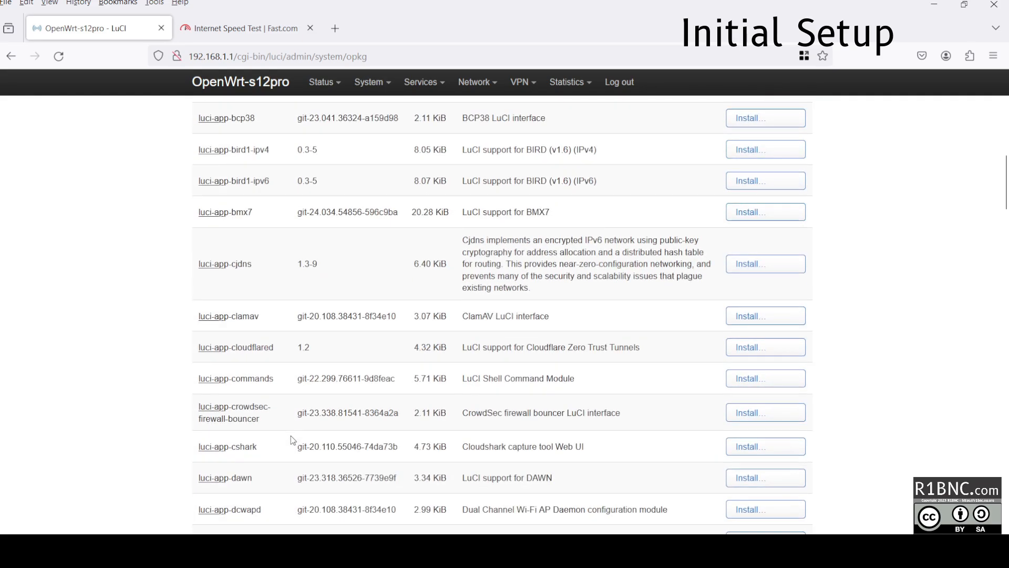
{"action": "scroll", "coordinate": [292, 439], "scroll_direction": "down", "scroll_amount": 7}
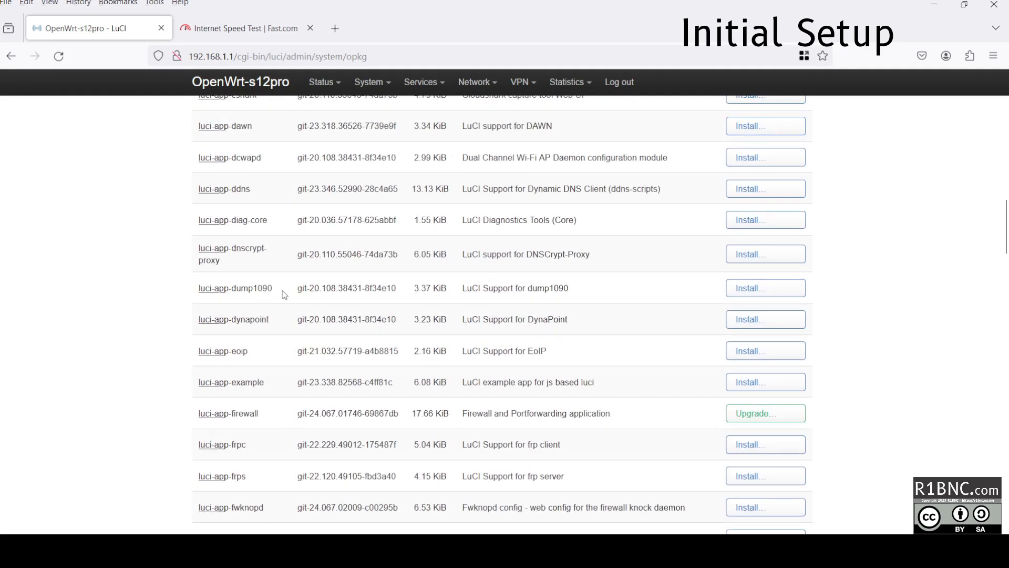
{"action": "scroll", "coordinate": [286, 291], "scroll_direction": "down", "scroll_amount": 4}
Install luci-app-https-dns-proxy 2023.11.19 from the package list and dismiss the output.
{"action": "left_click", "coordinate": [752, 394]}
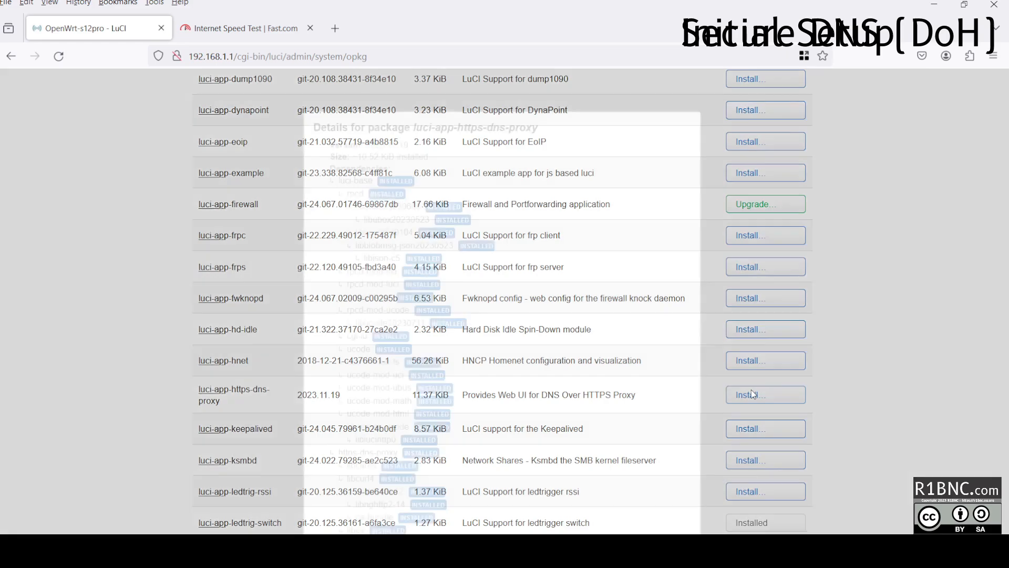
{"action": "scroll", "coordinate": [473, 129], "scroll_direction": "down", "scroll_amount": 4}
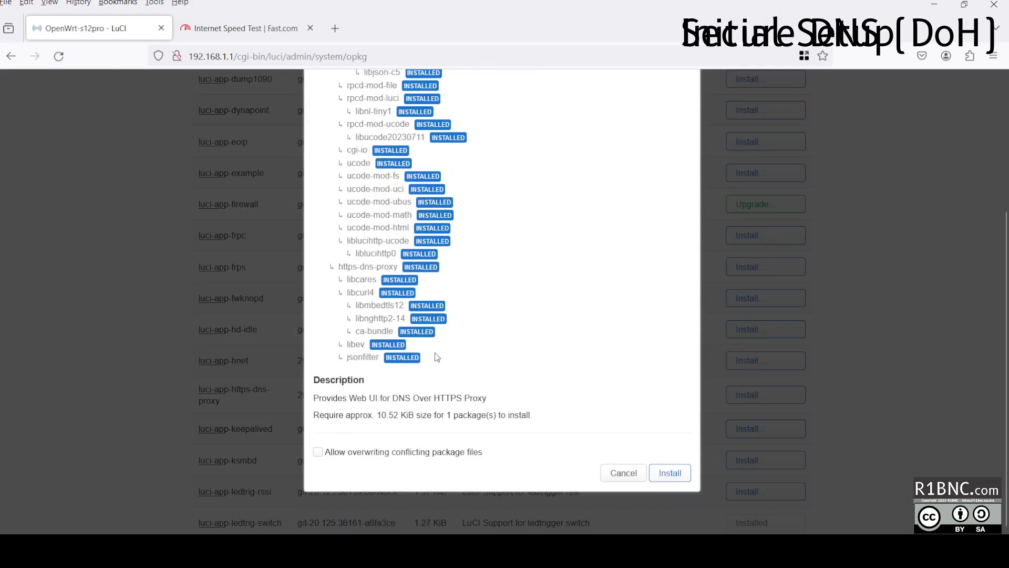
{"action": "left_click", "coordinate": [656, 472]}
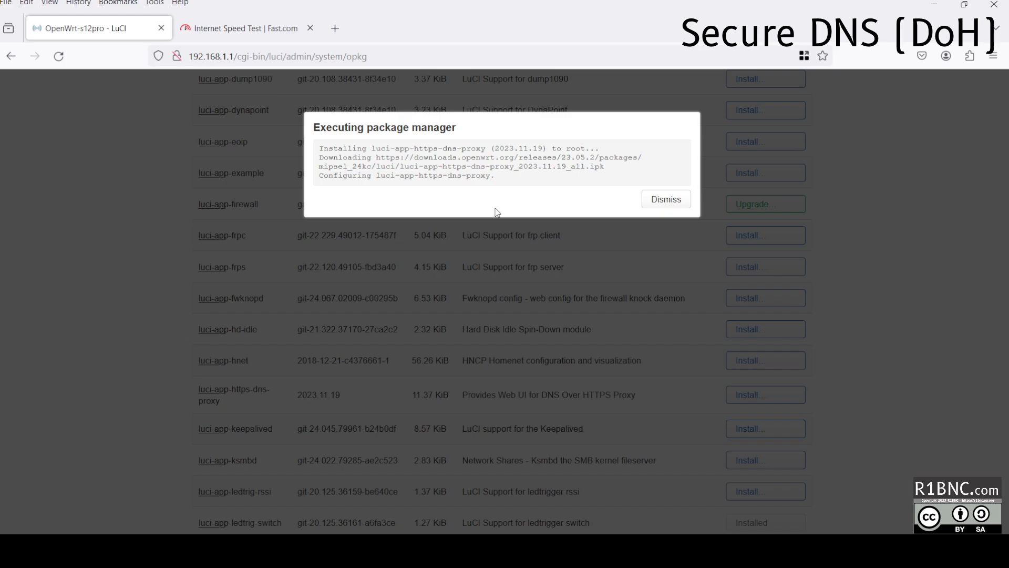
{"action": "left_click", "coordinate": [651, 204]}
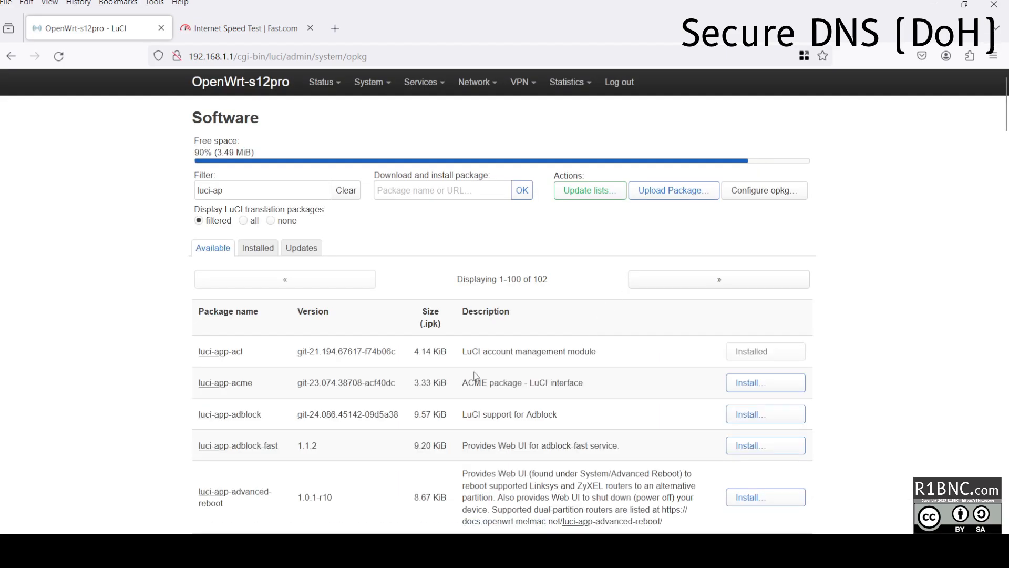
Reboot the router from System > Reboot, log back in, and open Services > HTTPS DNS Proxy.
{"action": "mouse_move", "coordinate": [382, 91]}
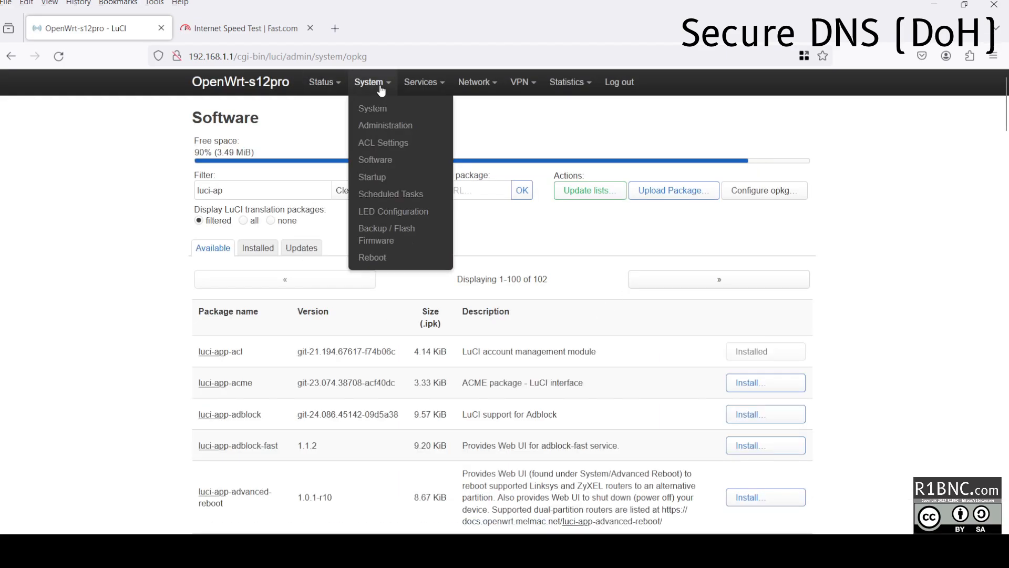
{"action": "left_click", "coordinate": [395, 257]}
{"action": "left_click", "coordinate": [238, 178]}
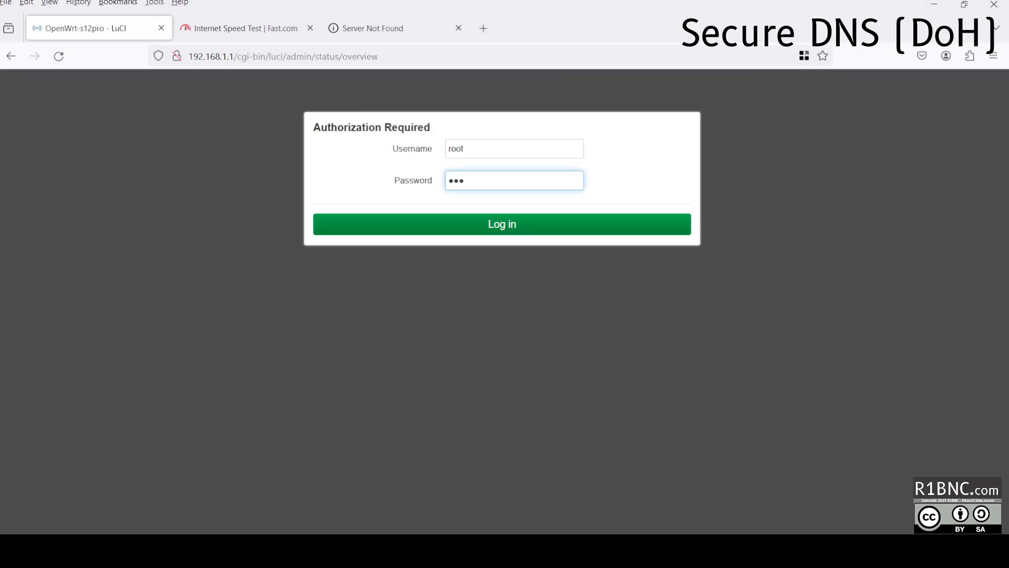
{"action": "key", "text": "Return"}
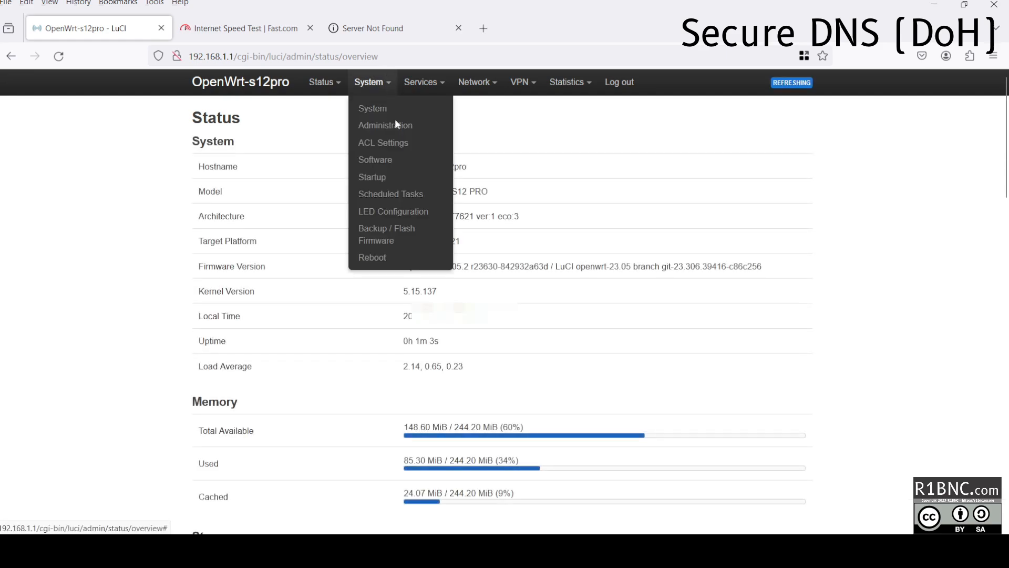
{"action": "left_click", "coordinate": [432, 131]}
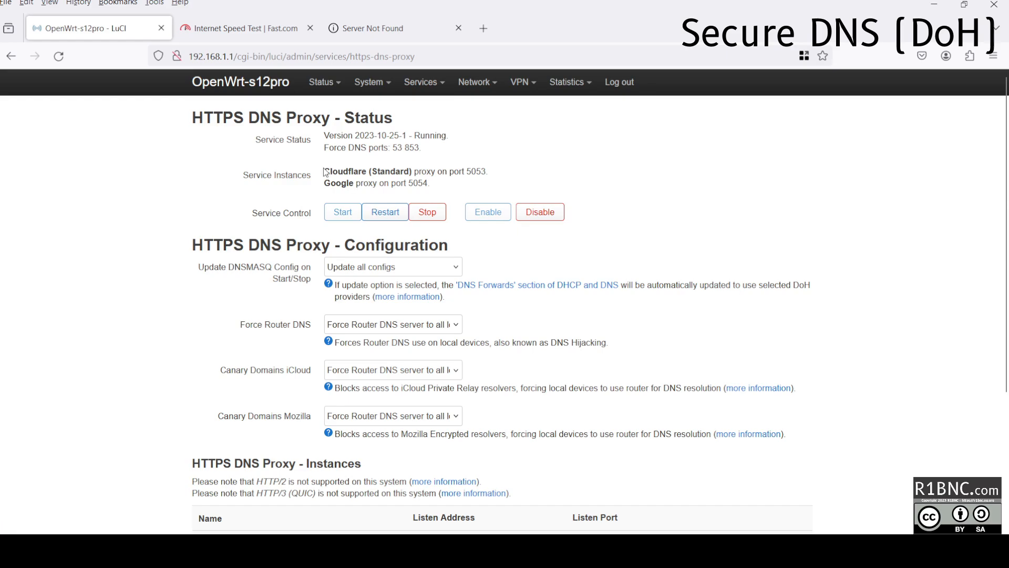
Inspect the Cloudflare DoH instance's provider settings and close it without changes.
{"action": "left_click_drag", "start_coordinate": [325, 172], "coordinate": [397, 183]}
{"action": "left_click", "coordinate": [352, 172]}
{"action": "double_click", "coordinate": [349, 172]}
{"action": "scroll", "coordinate": [351, 179], "scroll_direction": "down", "scroll_amount": 4}
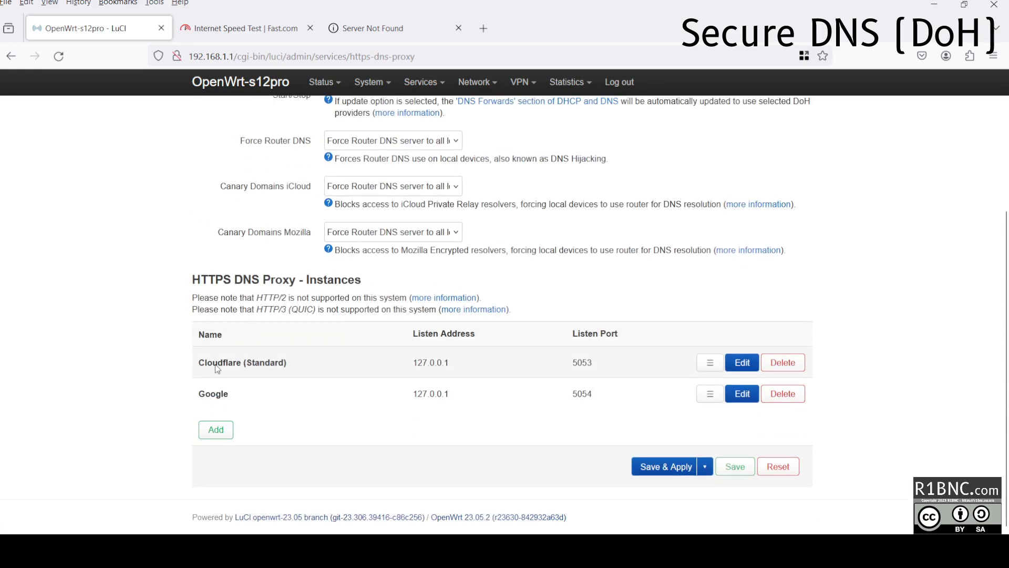
{"action": "left_click", "coordinate": [744, 363]}
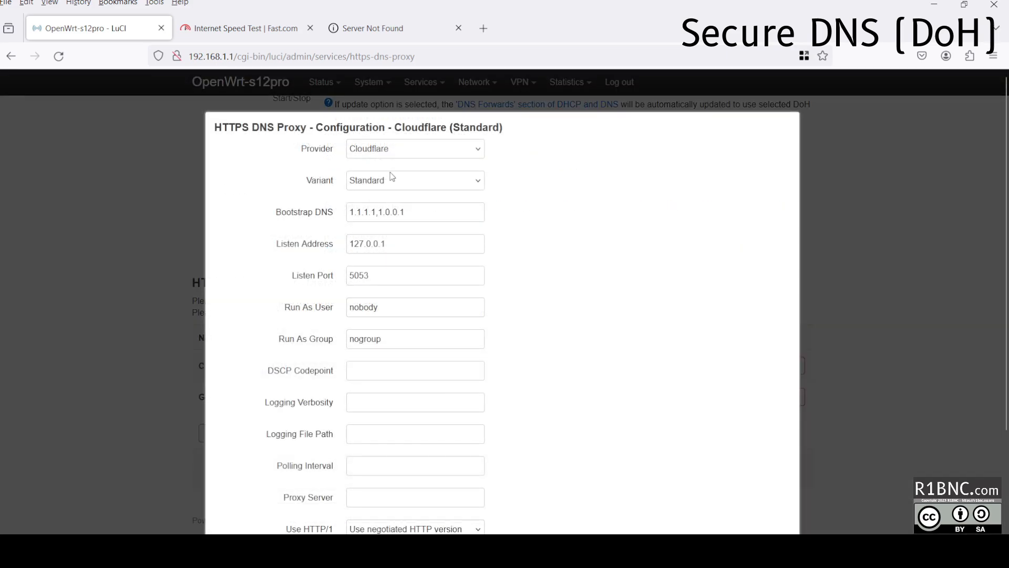
{"action": "left_click", "coordinate": [395, 147]}
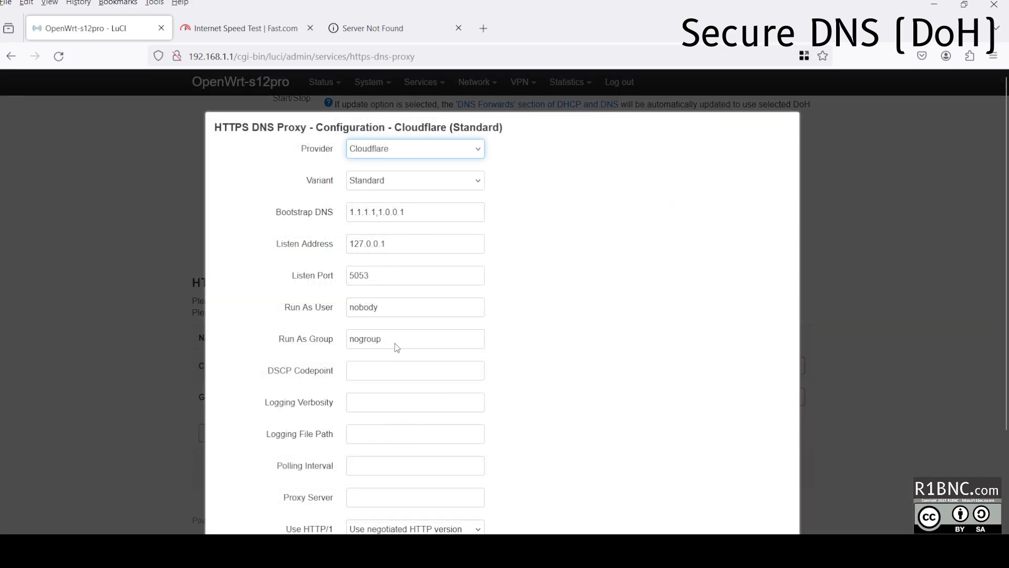
{"action": "scroll", "coordinate": [449, 399], "scroll_direction": "down", "scroll_amount": 5}
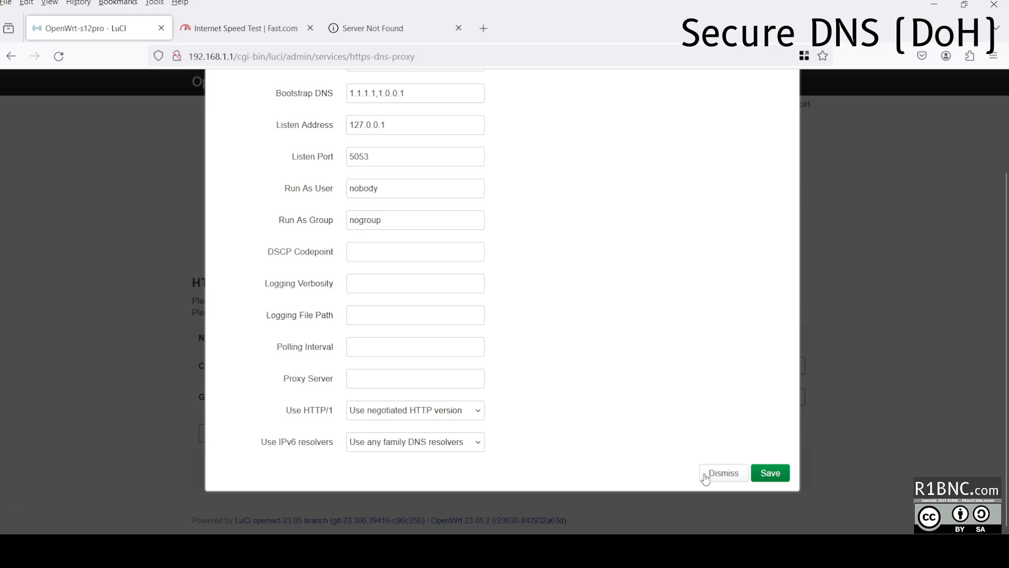
{"action": "left_click", "coordinate": [710, 475]}
Inspect the Google DoH instance's settings and close it without changes.
{"action": "left_click", "coordinate": [733, 398]}
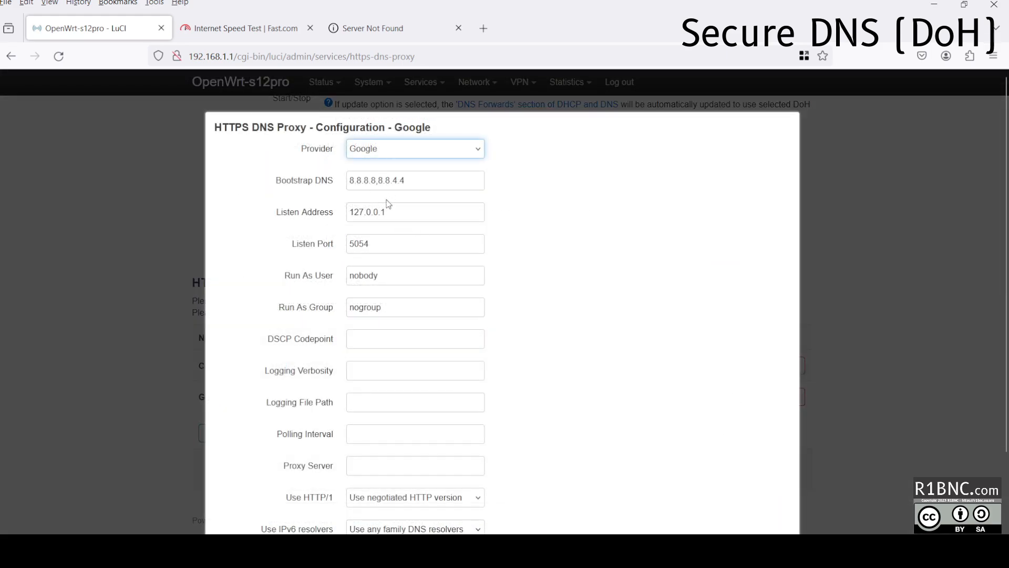
{"action": "scroll", "coordinate": [742, 376], "scroll_direction": "down", "scroll_amount": 2}
{"action": "left_click", "coordinate": [724, 529]}
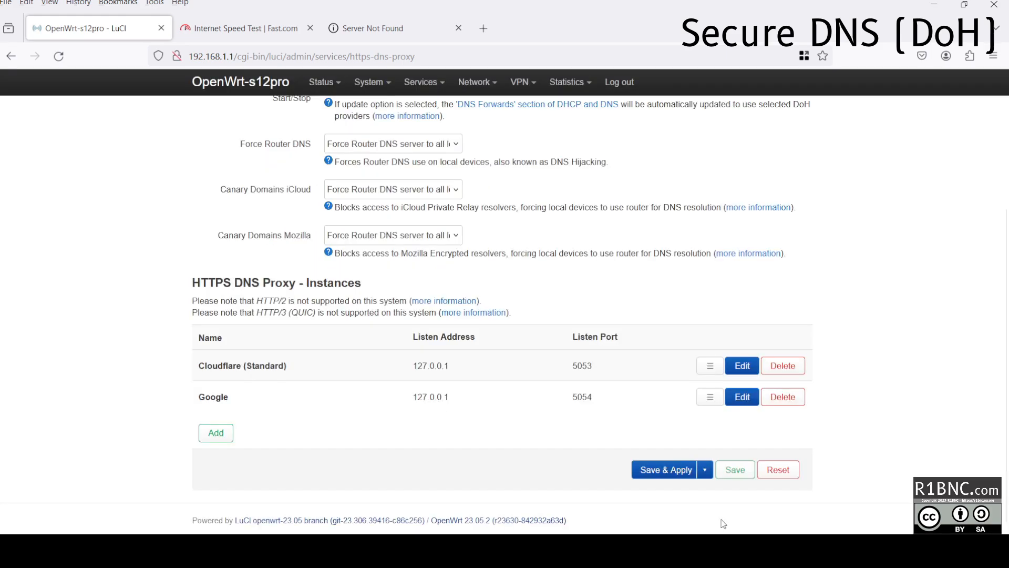
{"action": "scroll", "coordinate": [725, 368], "scroll_direction": "up", "scroll_amount": 5}
Check the 127.0.0.1#5053 and #5054 forwardings in DHCP and DNS, then open Network > Diagnostics.
{"action": "mouse_move", "coordinate": [476, 82]}
{"action": "left_click", "coordinate": [488, 162]}
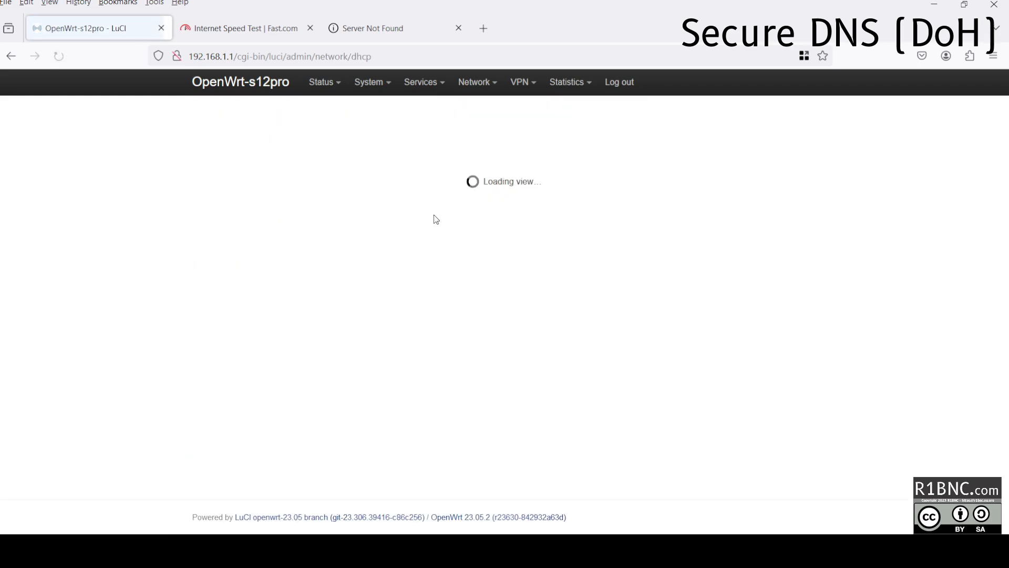
{"action": "scroll", "coordinate": [258, 159], "scroll_direction": "down", "scroll_amount": 5}
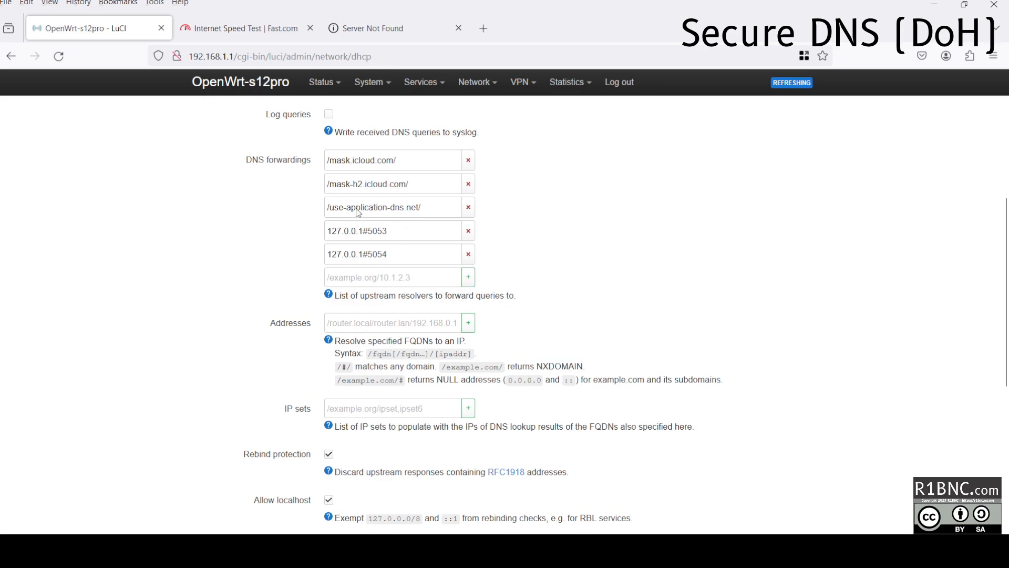
{"action": "scroll", "coordinate": [368, 210], "scroll_direction": "up", "scroll_amount": 5}
{"action": "mouse_move", "coordinate": [476, 83]}
{"action": "left_click", "coordinate": [492, 175]}
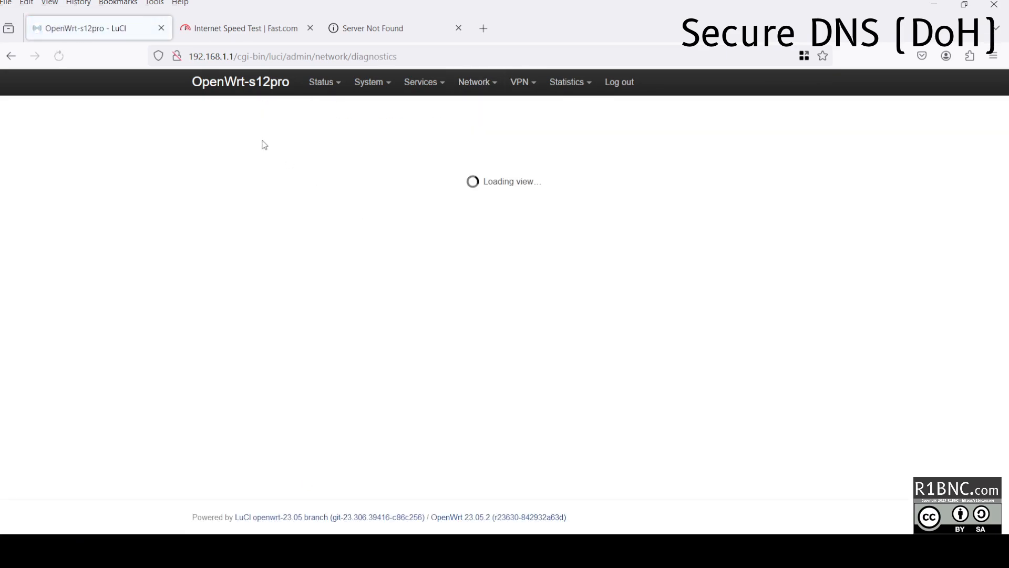
Run dnsleaktest.com's standard test and confirm only Google and Cloudflare resolvers respond.
{"action": "left_click", "coordinate": [231, 192]}
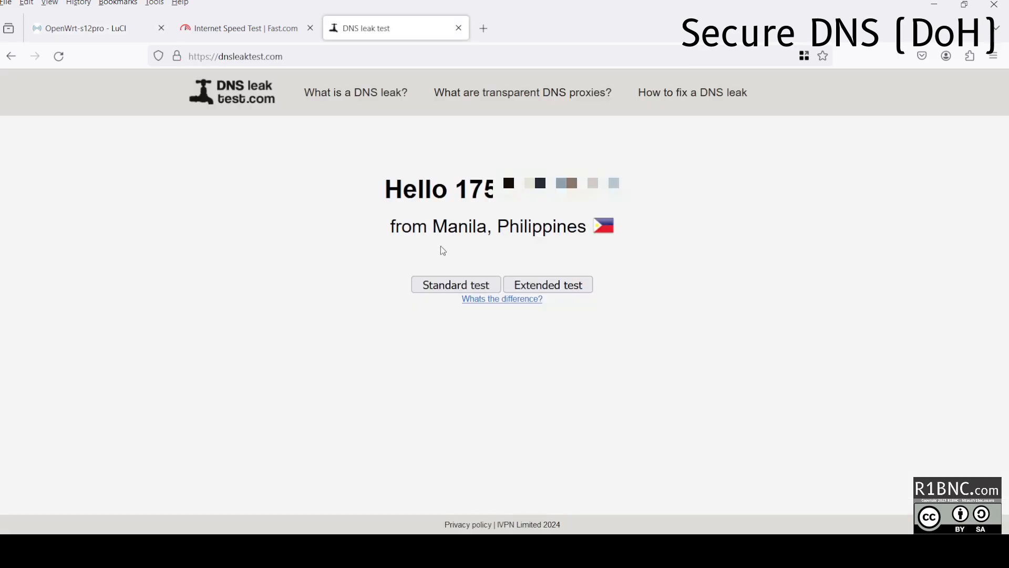
{"action": "left_click", "coordinate": [448, 289]}
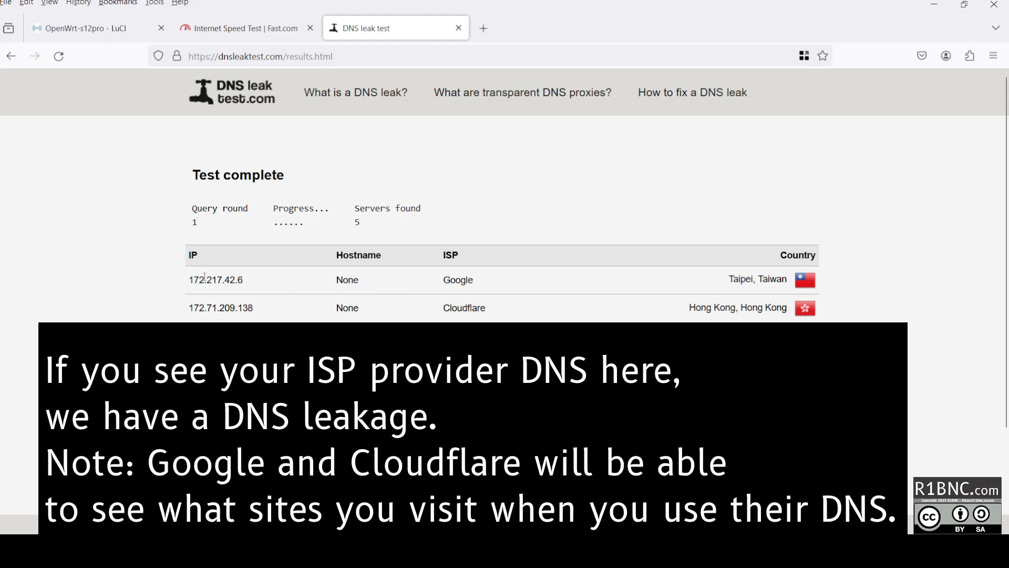
{"action": "left_click_drag", "start_coordinate": [194, 279], "coordinate": [806, 334]}
{"action": "left_click", "coordinate": [805, 337]}
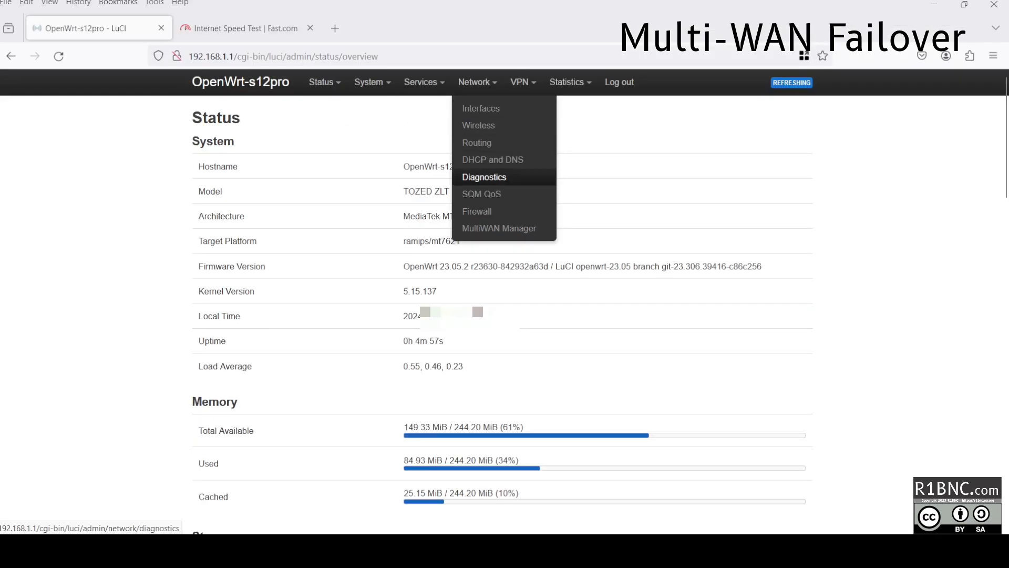
Open the Interface list in Network > MultiWAN Manager.
{"action": "left_click", "coordinate": [481, 229]}
{"action": "left_click", "coordinate": [259, 117]}
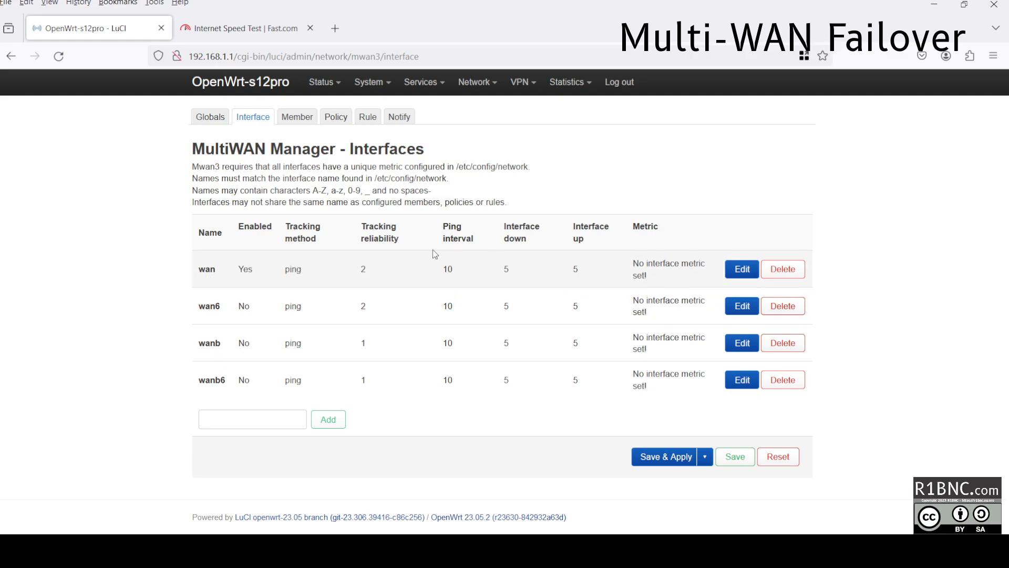
{"action": "left_click", "coordinate": [241, 419]}
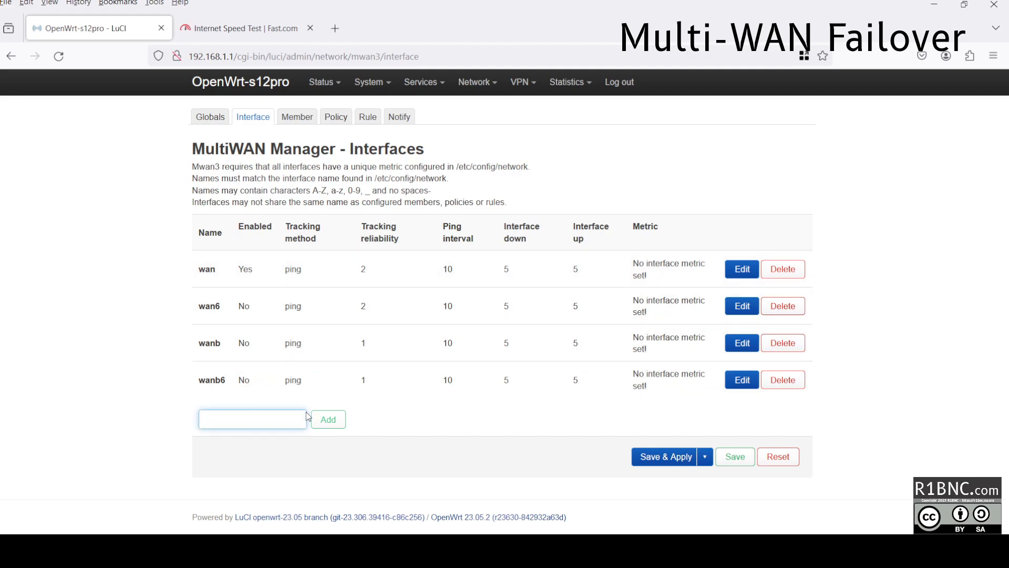
Check the router's interface names (wwan on usb0) in a second Network > Interfaces tab.
{"action": "mouse_move", "coordinate": [476, 82]}
{"action": "middle_click", "coordinate": [475, 105]}
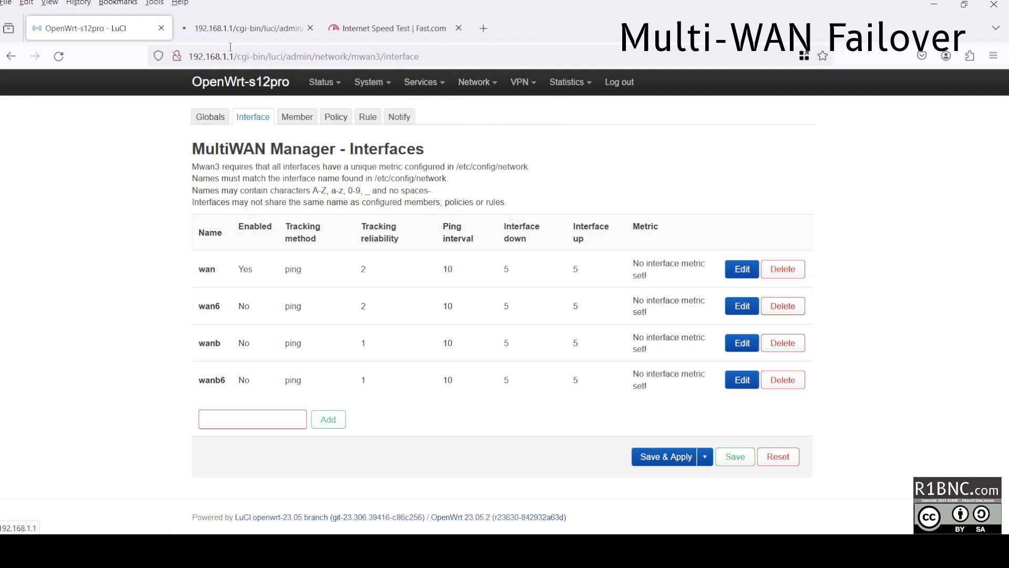
{"action": "left_click", "coordinate": [237, 28]}
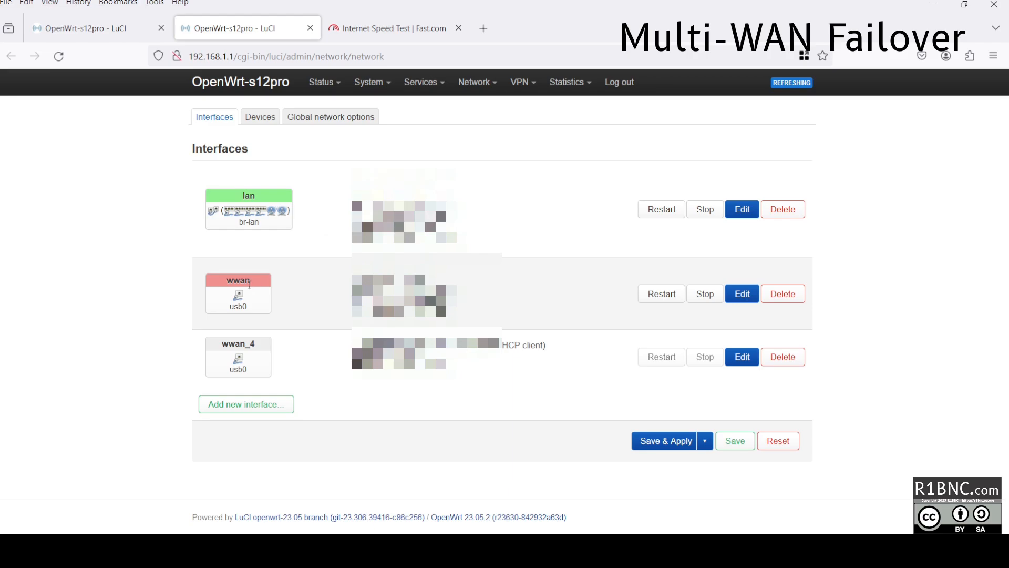
{"action": "left_click", "coordinate": [124, 28]}
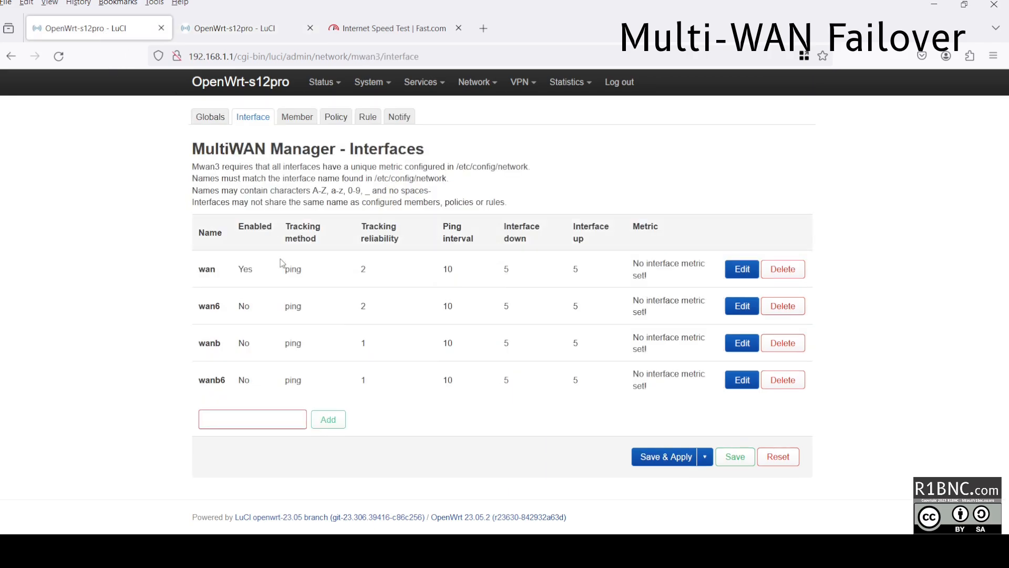
{"action": "left_click", "coordinate": [252, 419]}
Add wwan as an enabled MultiWAN interface tracking 1.1.1.1 and 8.8.8.8.
{"action": "type", "text": "wwan"}
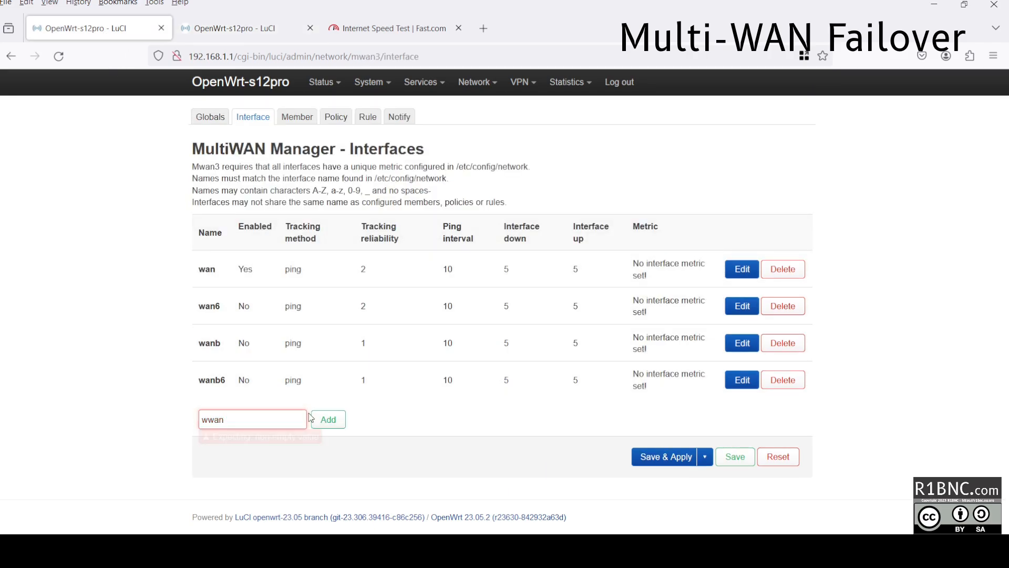
{"action": "left_click", "coordinate": [311, 419]}
{"action": "left_click", "coordinate": [350, 150]}
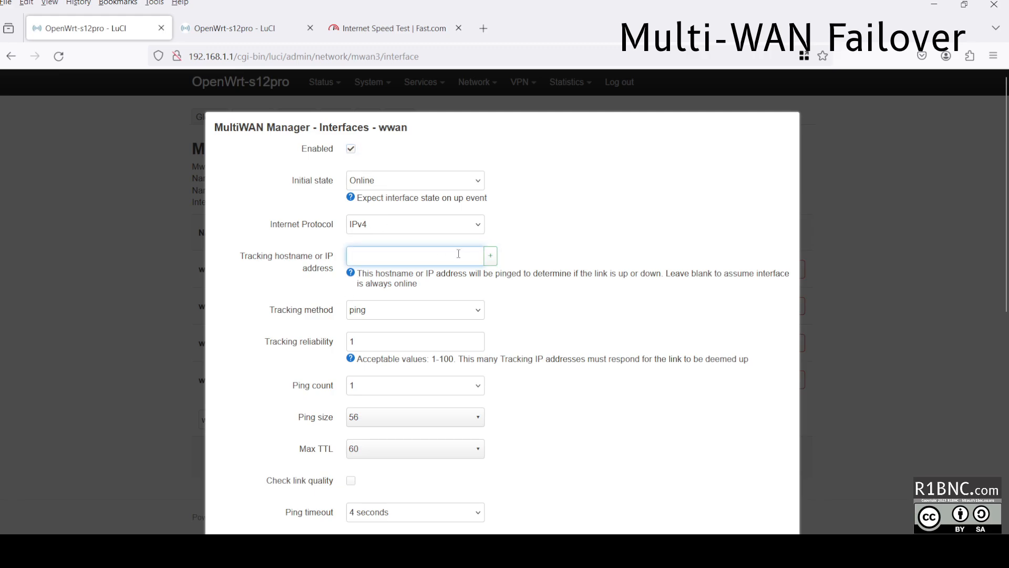
{"action": "type", "text": ".1.1.1"}
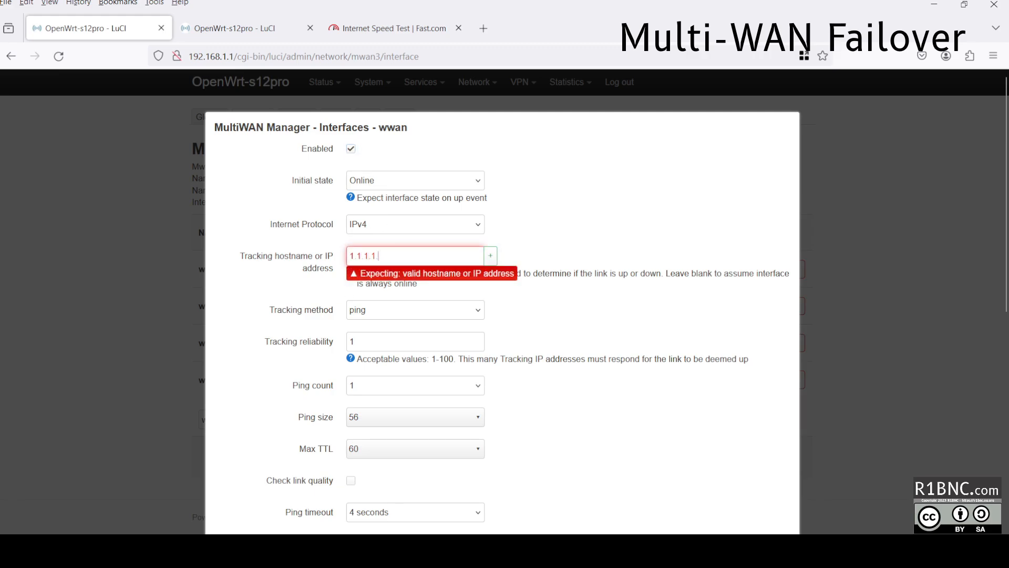
{"action": "left_click", "coordinate": [491, 257]}
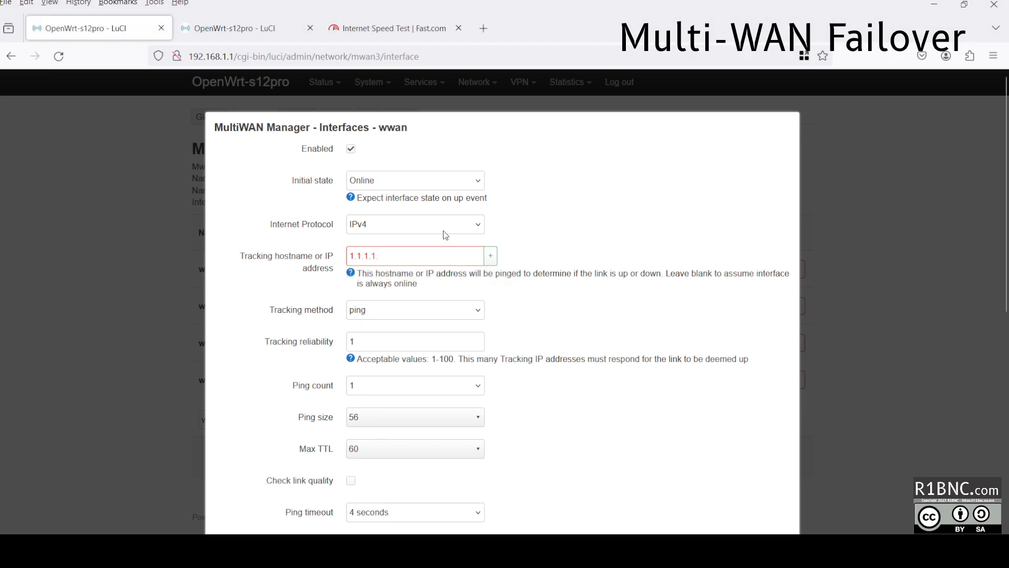
{"action": "left_click", "coordinate": [429, 255]}
{"action": "key", "text": "BackSpace"}
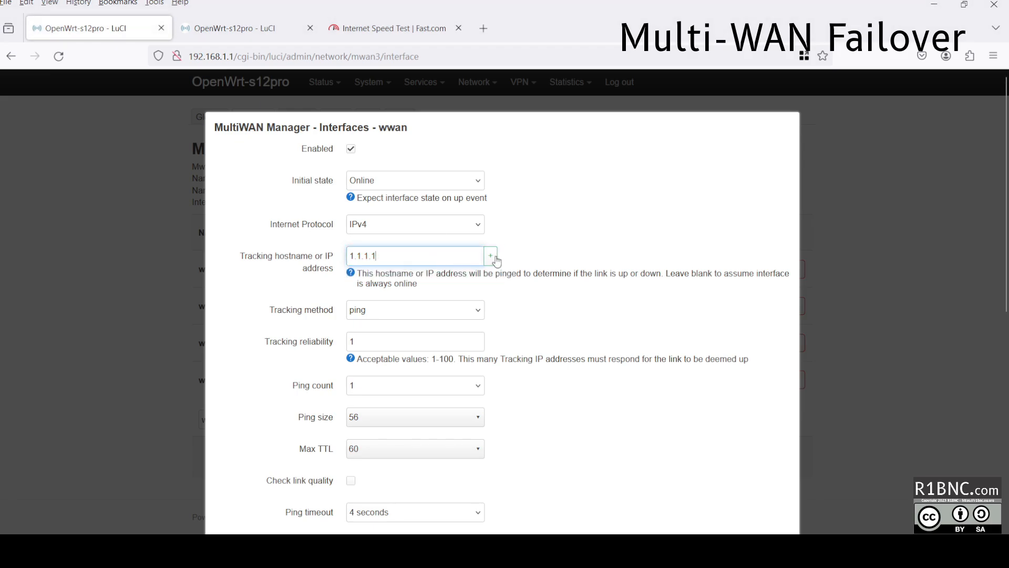
{"action": "left_click", "coordinate": [493, 256]}
{"action": "type", "text": "8.8.8.8"}
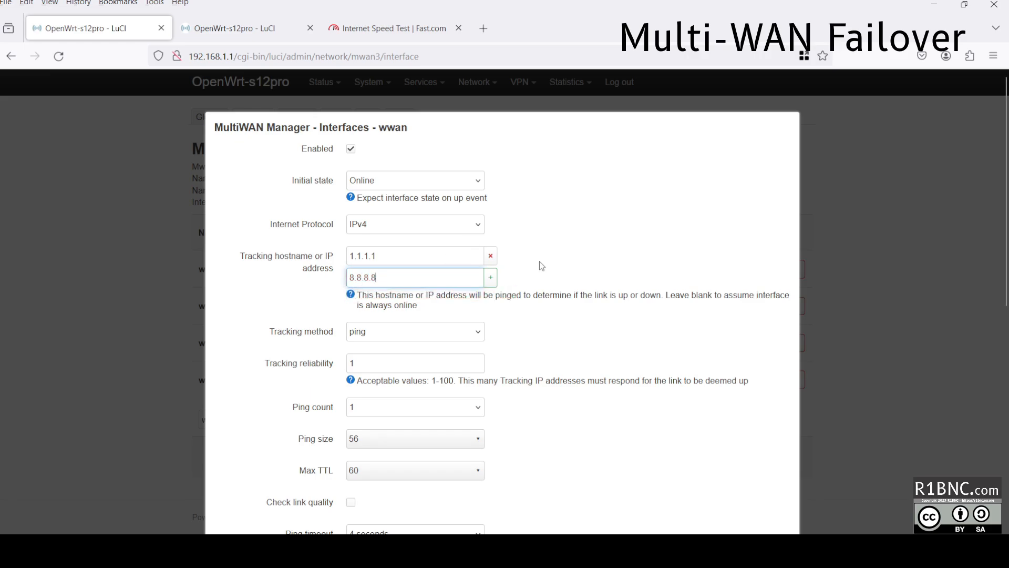
{"action": "left_click", "coordinate": [490, 277]}
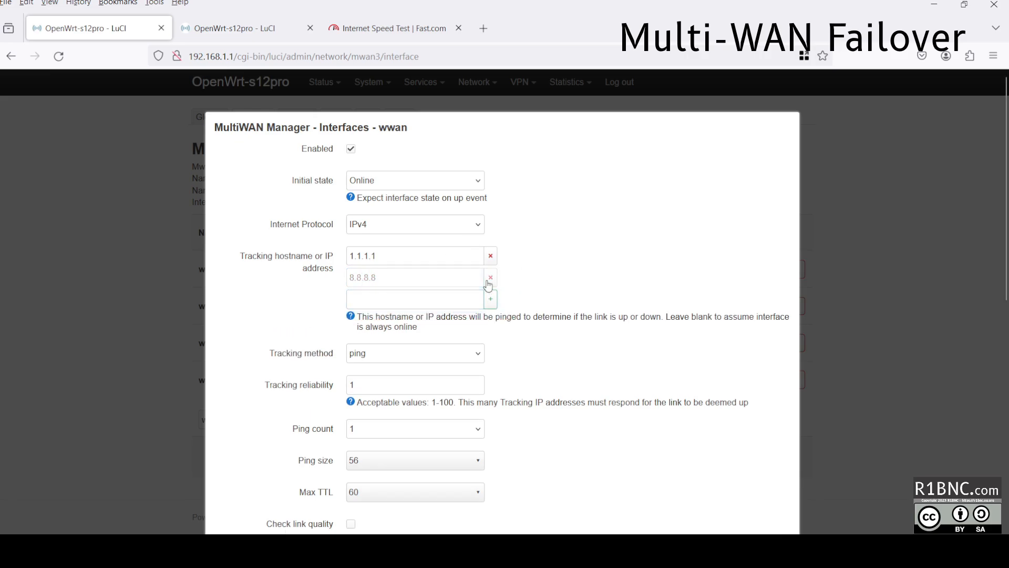
Save the wwan interface settings and apply all pending changes.
{"action": "scroll", "coordinate": [460, 326], "scroll_direction": "down", "scroll_amount": 7}
{"action": "scroll", "coordinate": [505, 372], "scroll_direction": "down", "scroll_amount": 2}
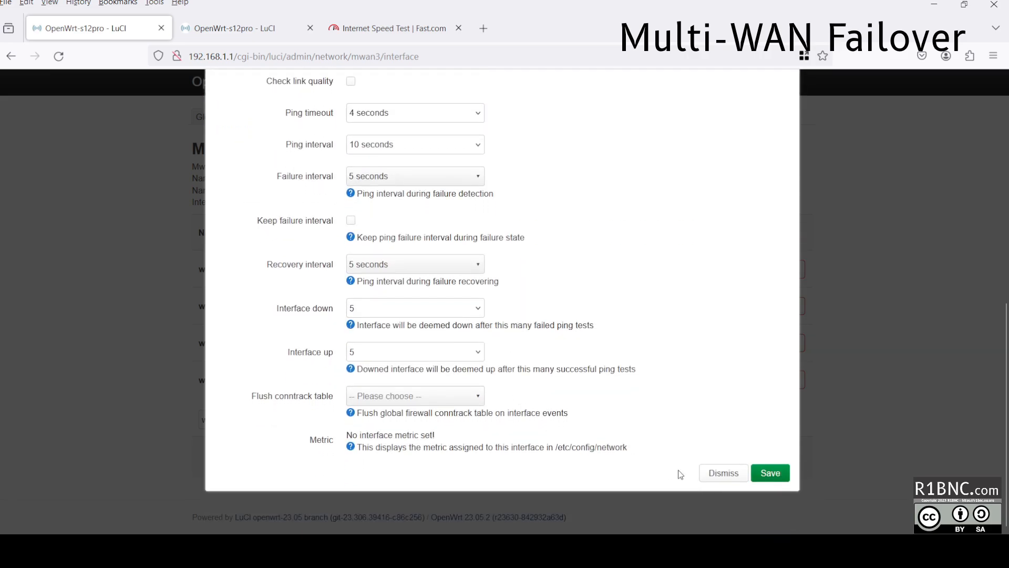
{"action": "left_click", "coordinate": [773, 475]}
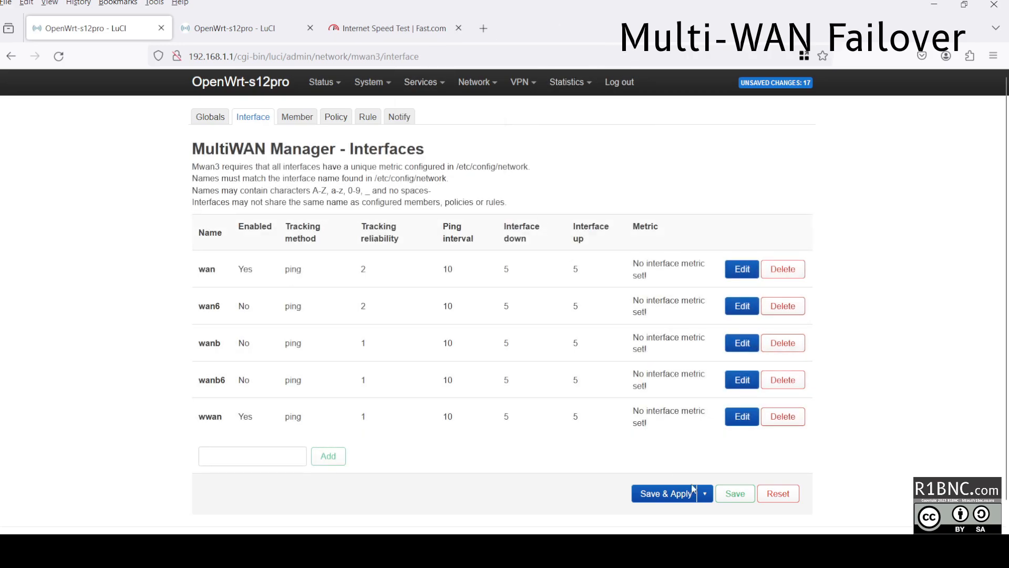
{"action": "left_click", "coordinate": [670, 494]}
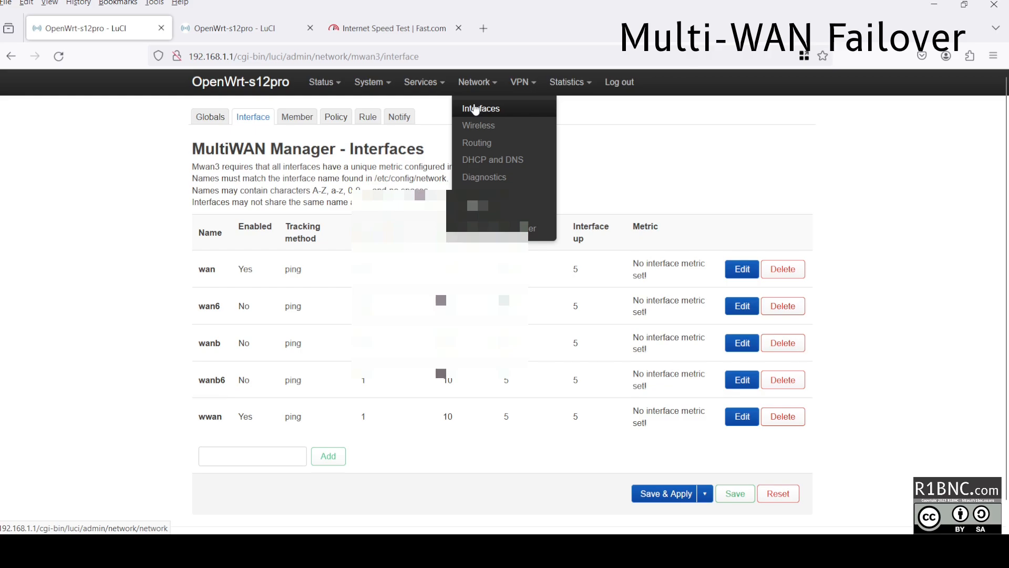
Create a new interface 'wan' as a DHCP client on the wan device.
{"action": "left_click", "coordinate": [476, 109]}
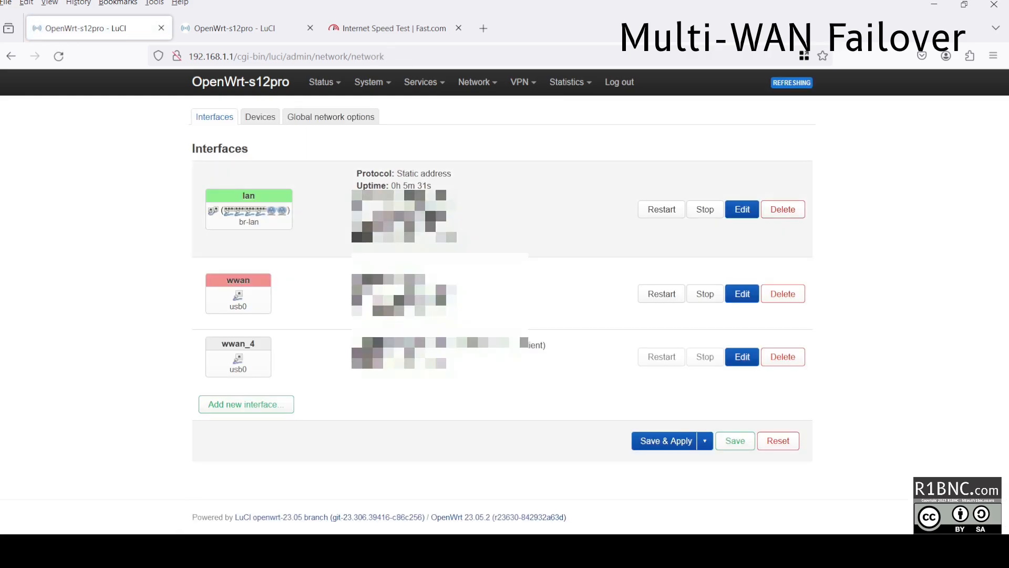
{"action": "left_click", "coordinate": [274, 403]}
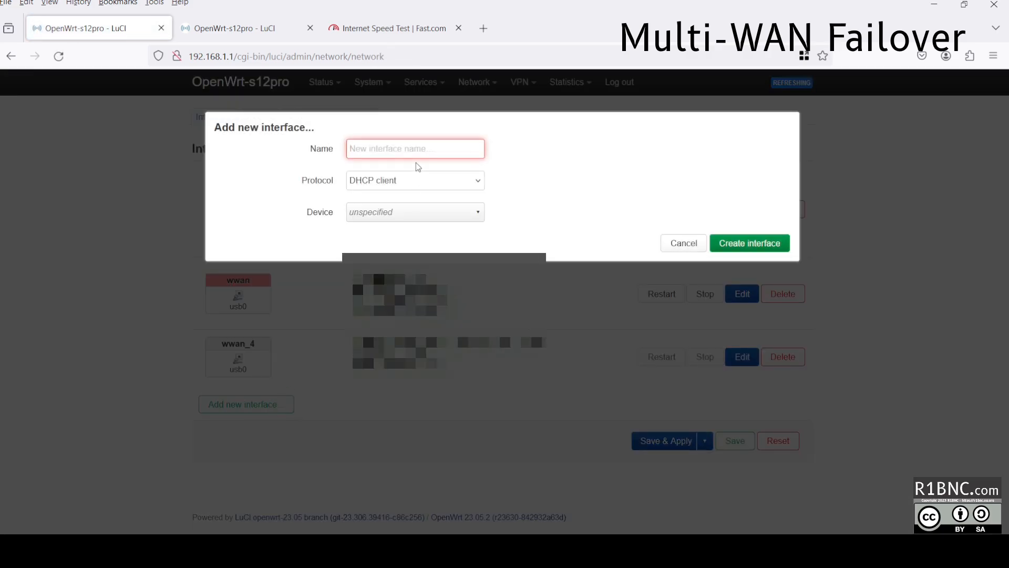
{"action": "type", "text": "wan"}
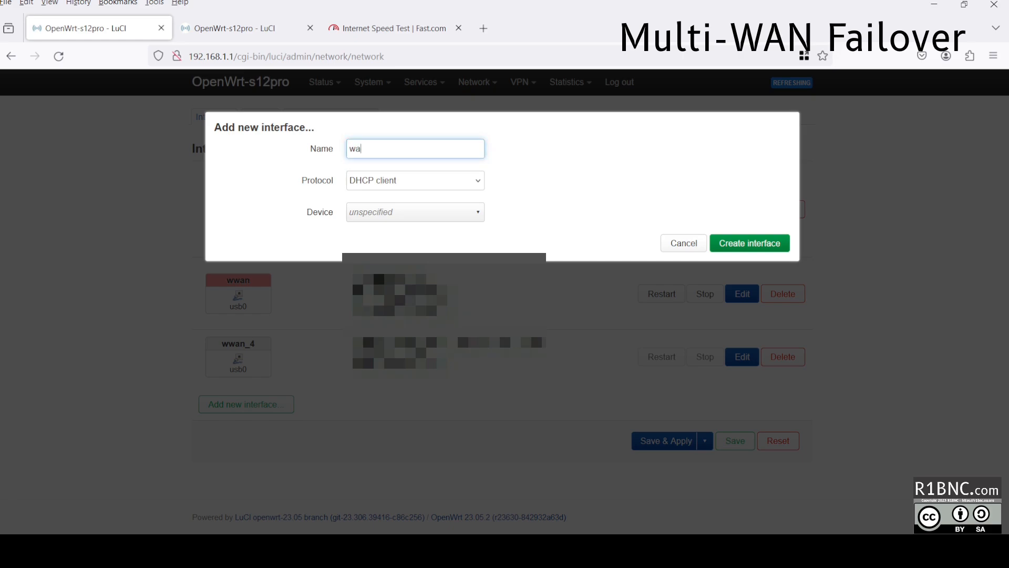
{"action": "left_click", "coordinate": [440, 182]}
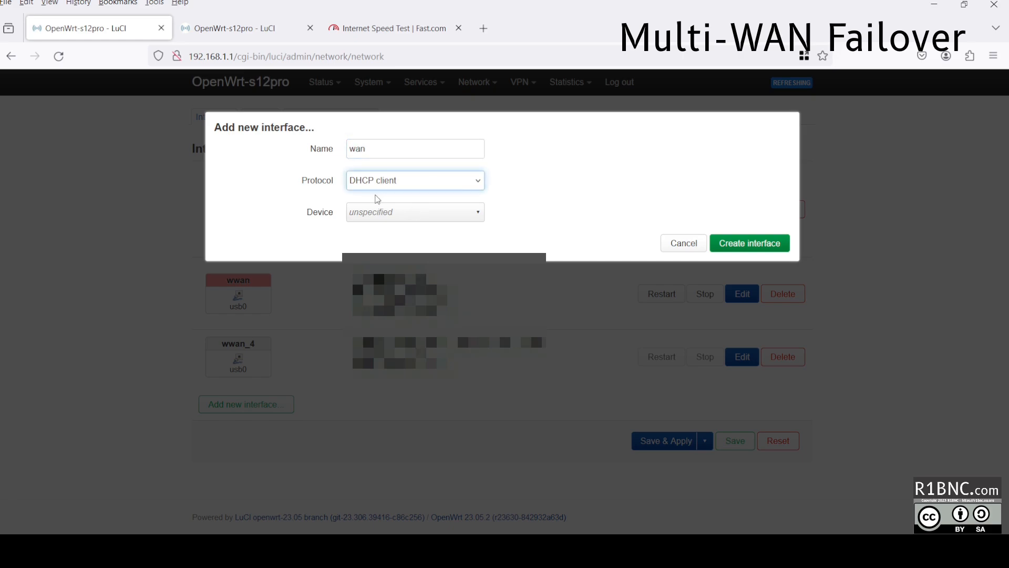
{"action": "left_click", "coordinate": [388, 214]}
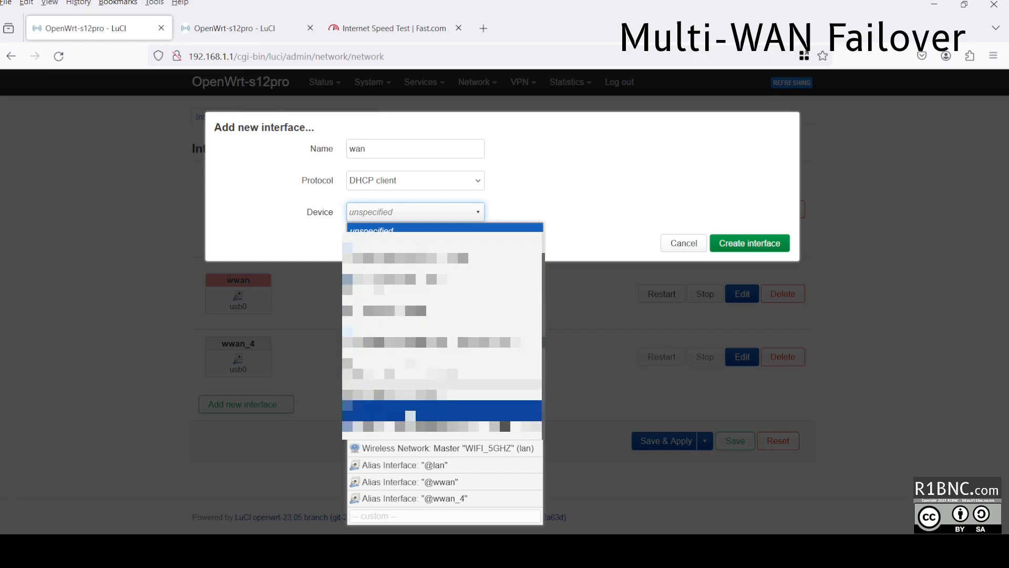
{"action": "left_click", "coordinate": [414, 417]}
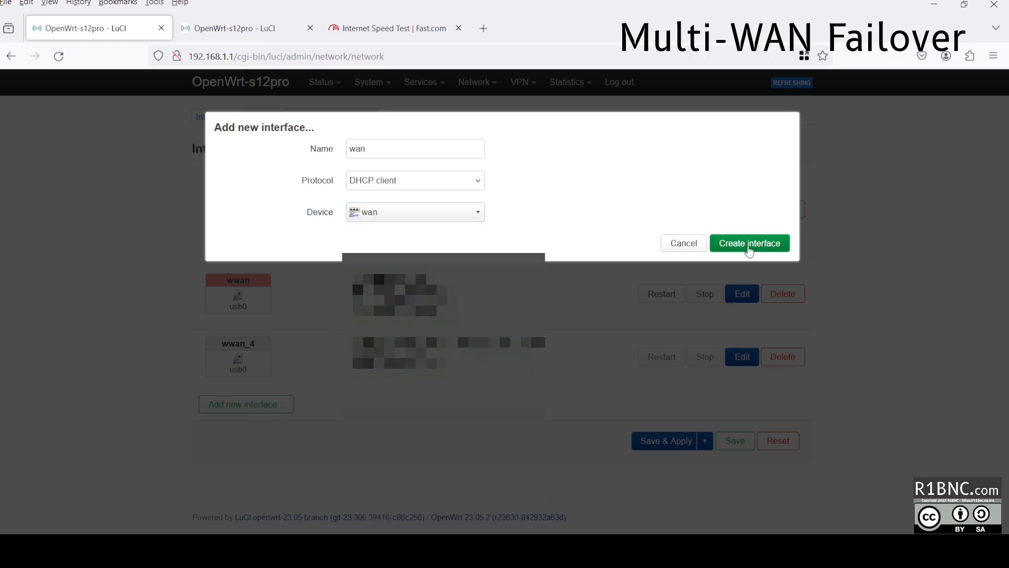
{"action": "left_click", "coordinate": [749, 243]}
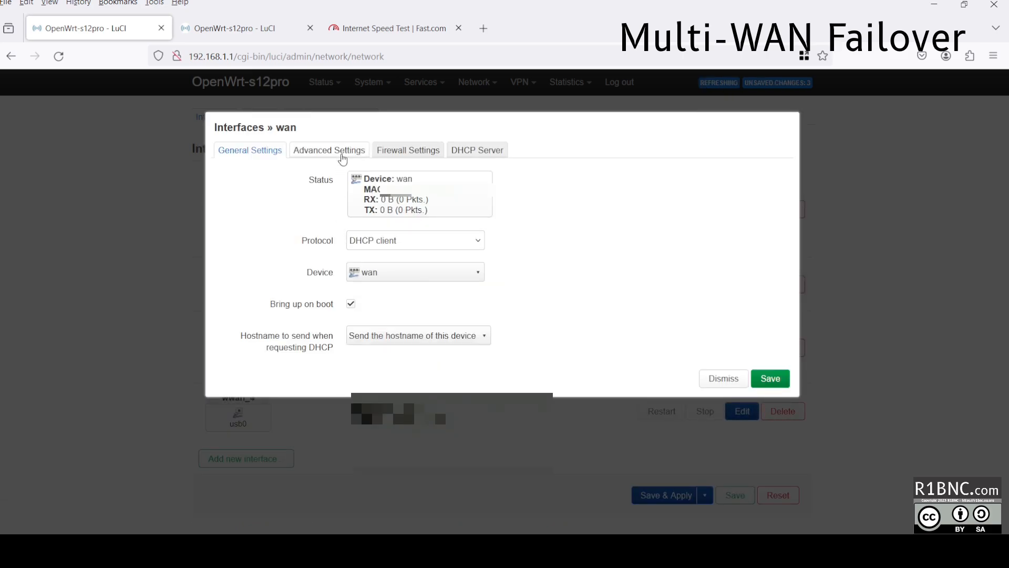
Review wan's advanced, firewall and DHCP settings, then save and apply.
{"action": "left_click", "coordinate": [341, 153]}
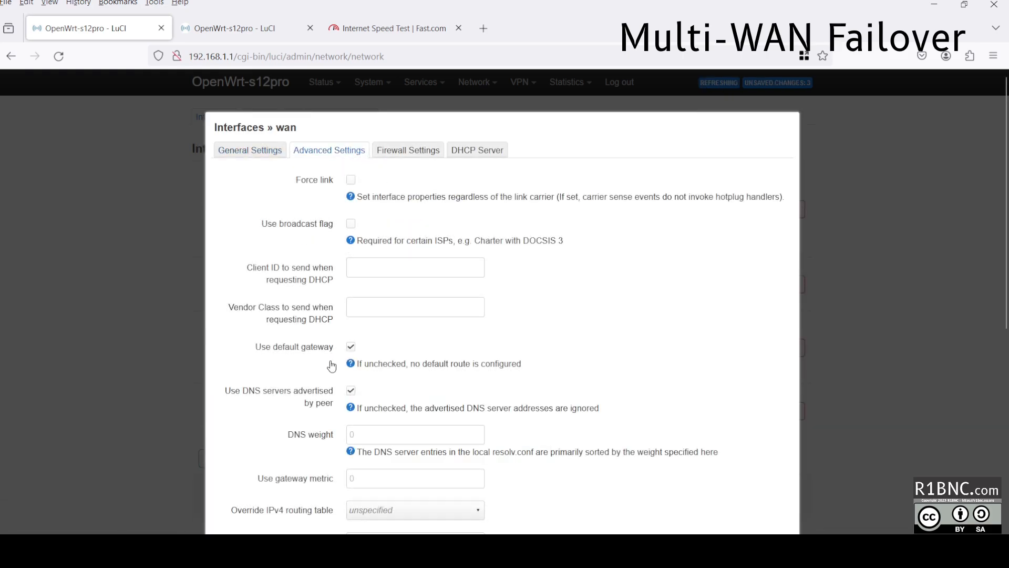
{"action": "left_click", "coordinate": [410, 153]}
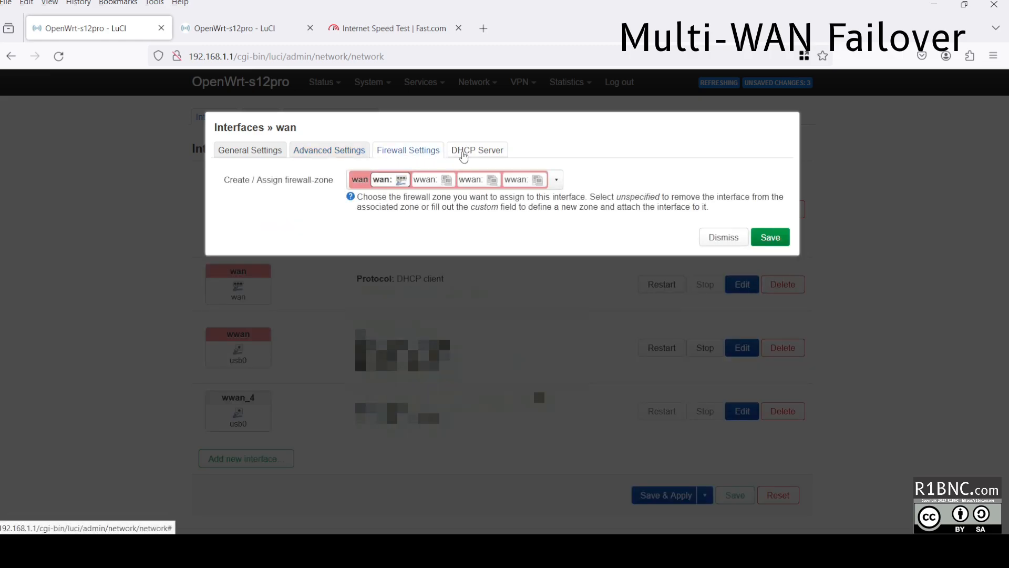
{"action": "left_click", "coordinate": [473, 151]}
{"action": "left_click", "coordinate": [310, 180]}
{"action": "left_click", "coordinate": [273, 173]}
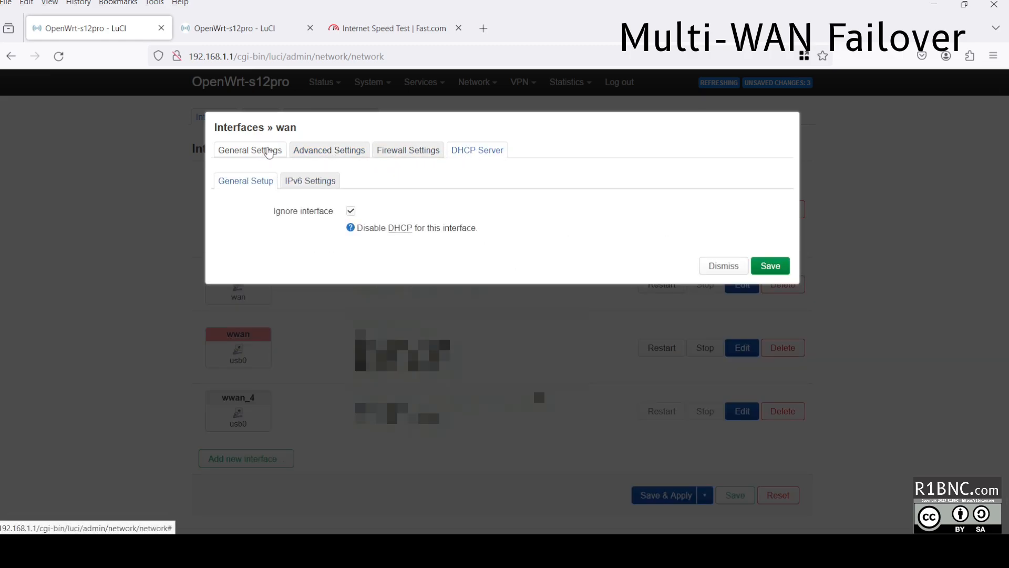
{"action": "left_click", "coordinate": [770, 265]}
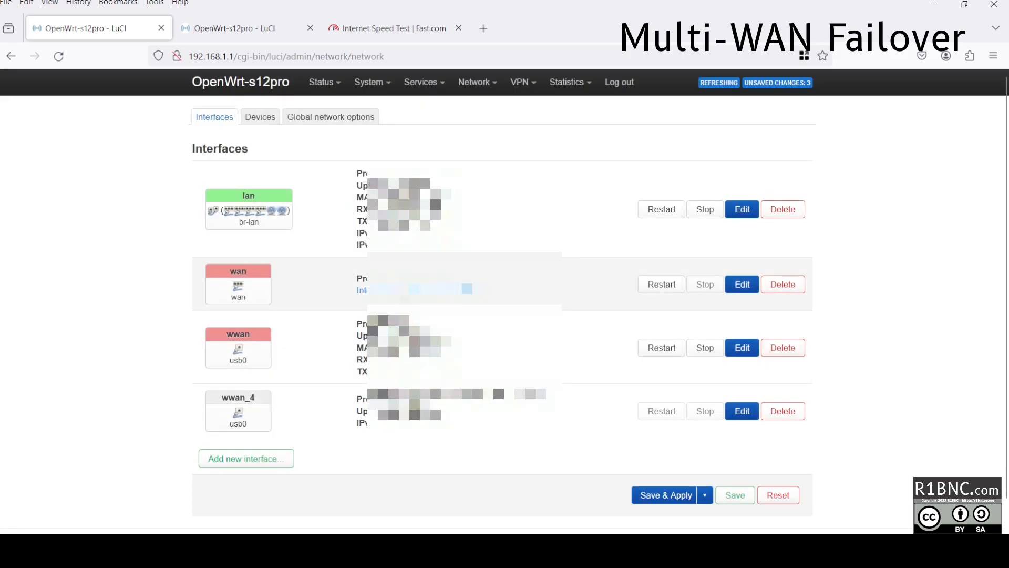
{"action": "left_click", "coordinate": [665, 495]}
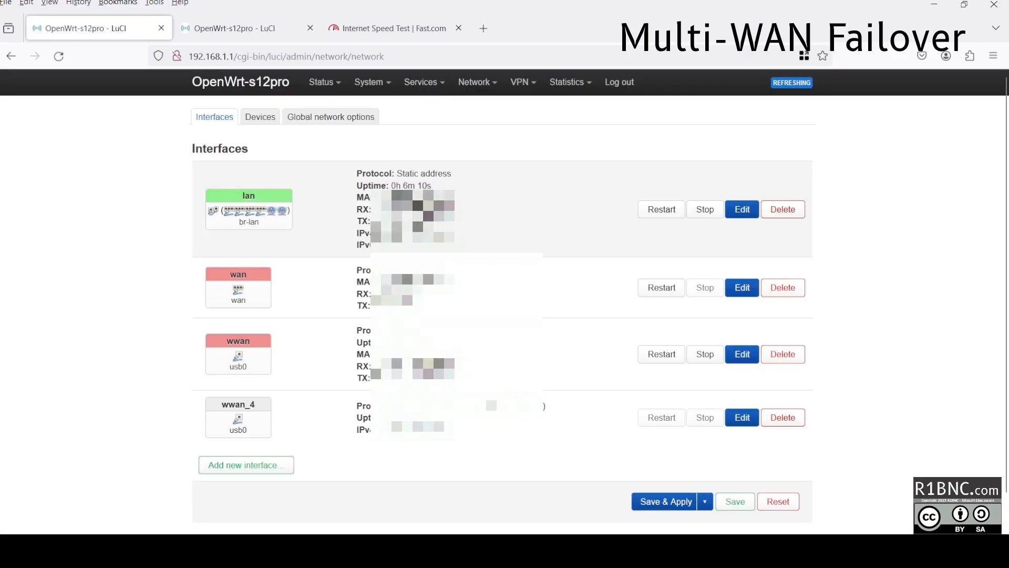
Untick wan from the br-lan bridge ports on the Devices tab.
{"action": "left_click", "coordinate": [263, 116]}
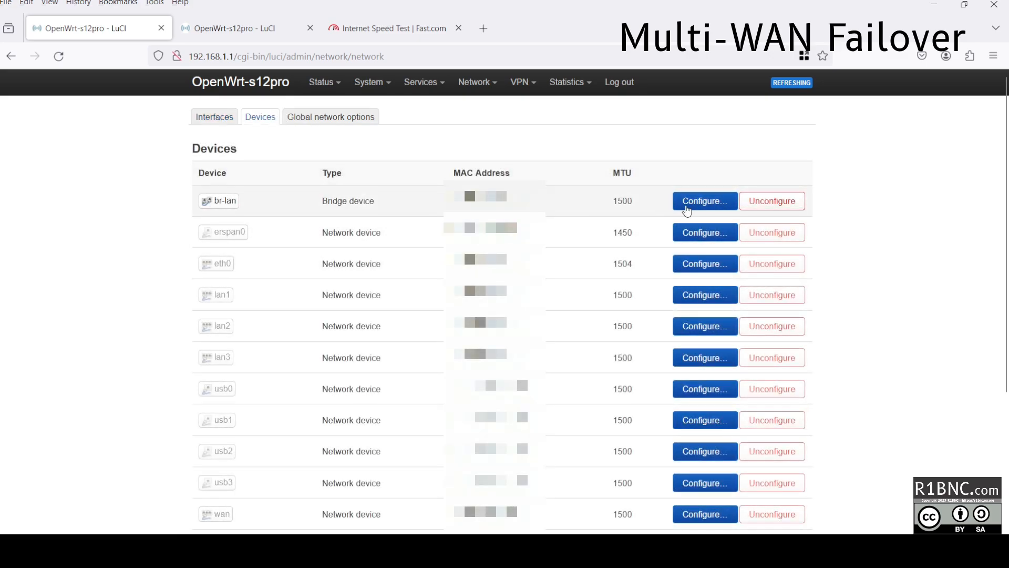
{"action": "left_click", "coordinate": [690, 199]}
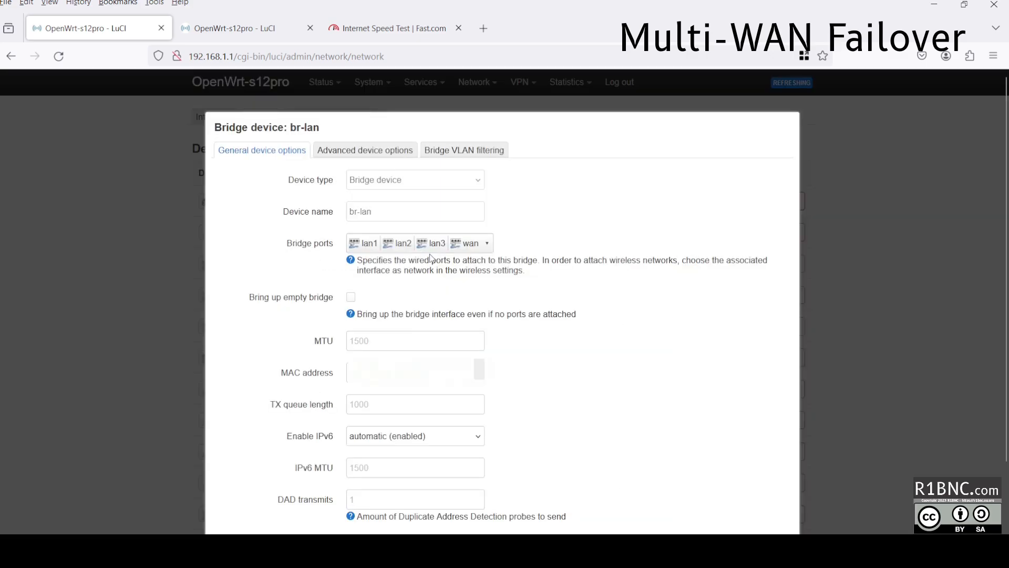
{"action": "left_click", "coordinate": [473, 243]}
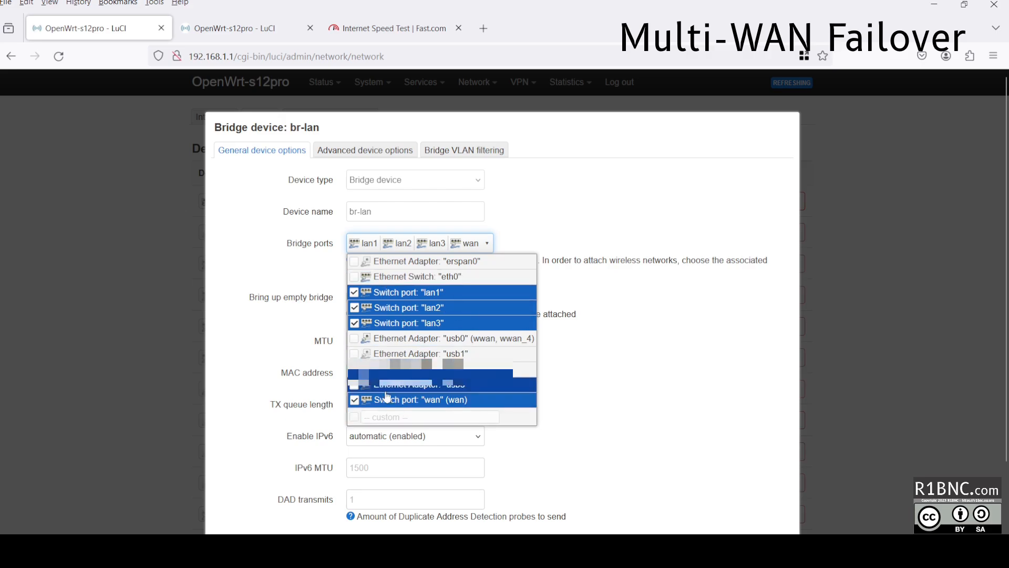
{"action": "left_click", "coordinate": [297, 278]}
{"action": "double_click", "coordinate": [259, 126]}
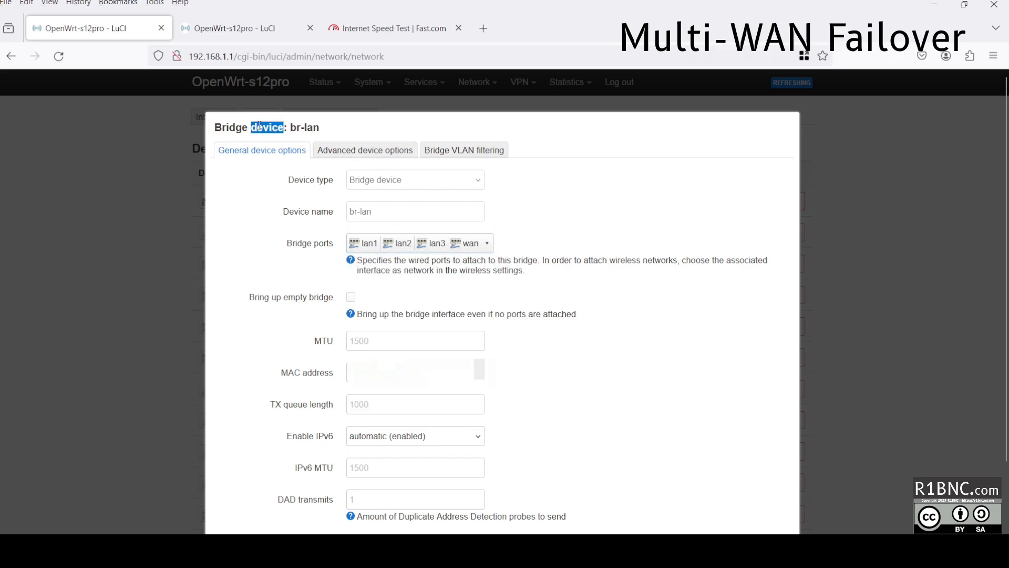
{"action": "left_click", "coordinate": [260, 126]}
{"action": "left_click", "coordinate": [381, 245]}
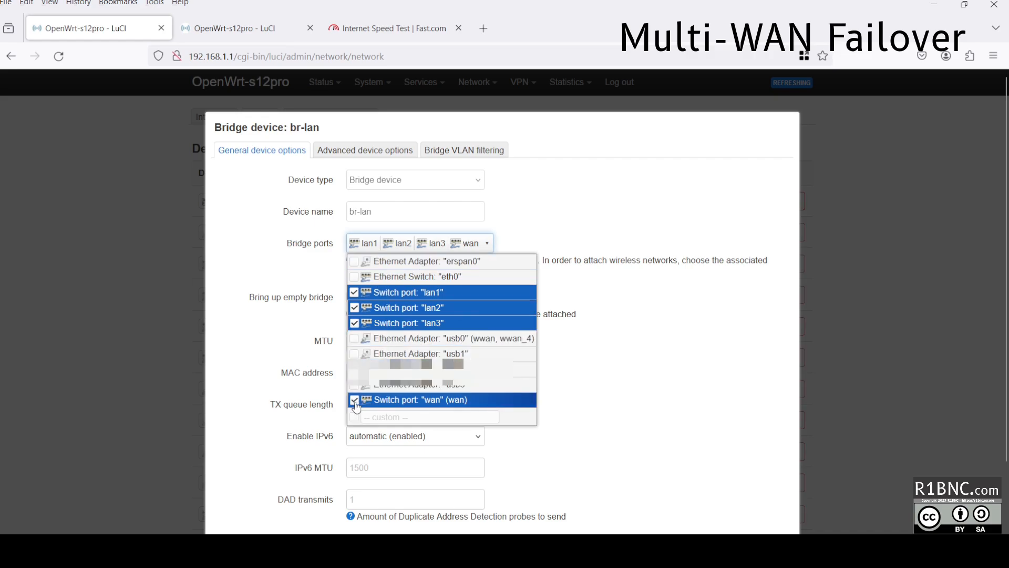
{"action": "left_click", "coordinate": [355, 405]}
{"action": "left_click", "coordinate": [582, 401]}
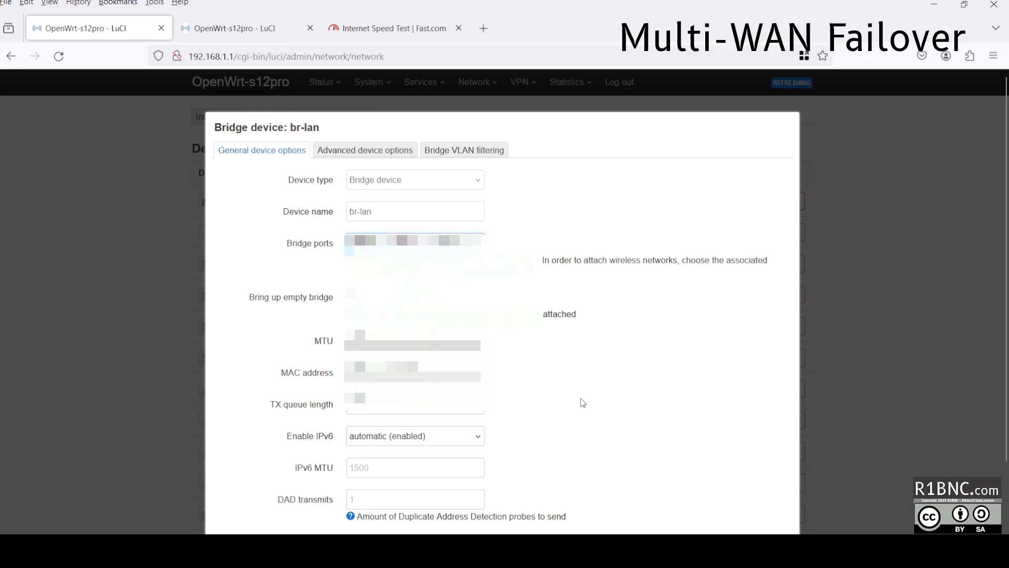
Save the br-lan bridge change and apply it.
{"action": "left_click", "coordinate": [772, 475]}
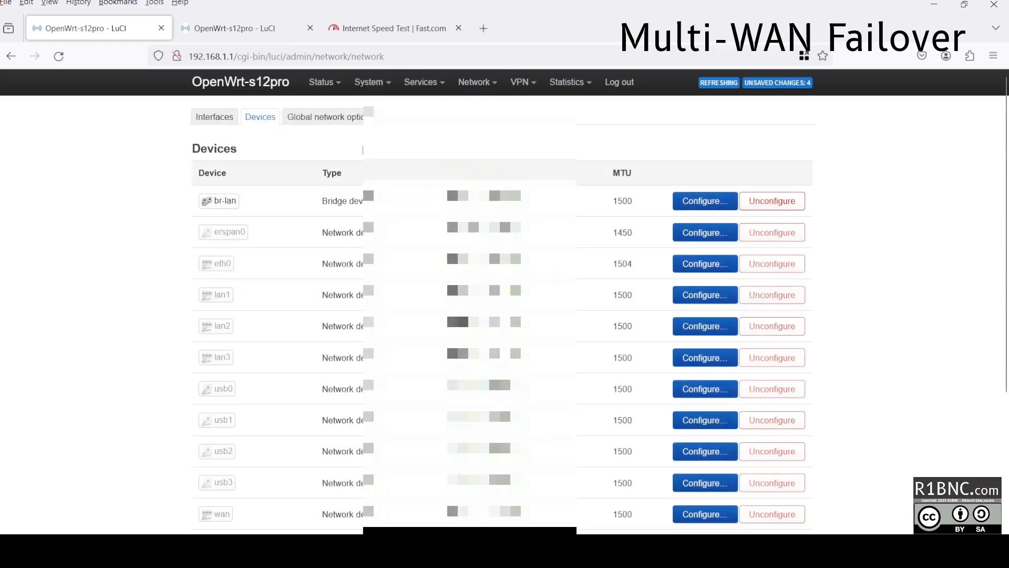
{"action": "scroll", "coordinate": [363, 150], "scroll_direction": "down", "scroll_amount": 4}
{"action": "left_click", "coordinate": [666, 470]}
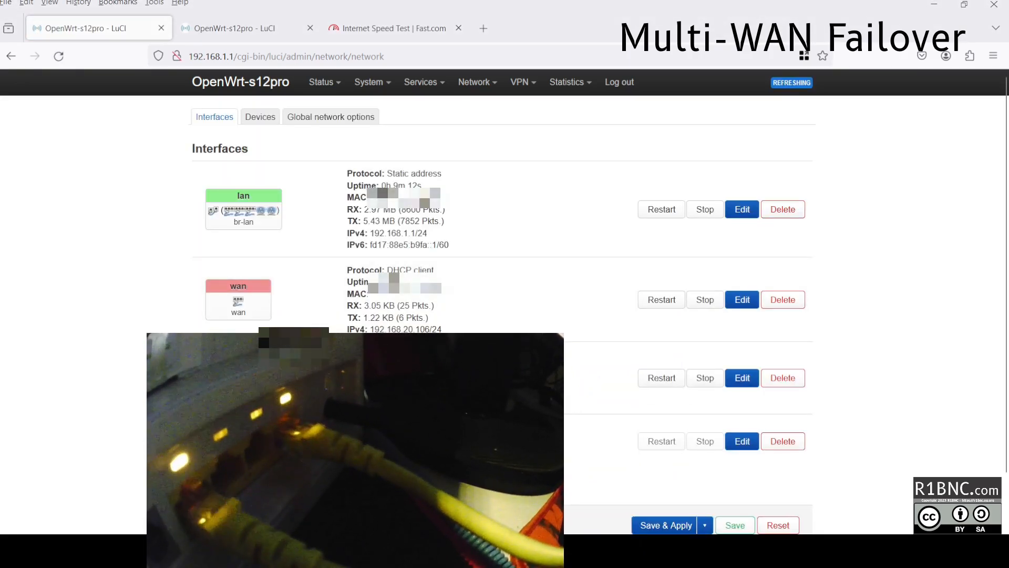
Set wan's Use gateway metric to 5 in Advanced Settings and save without applying.
{"action": "double_click", "coordinate": [409, 317]}
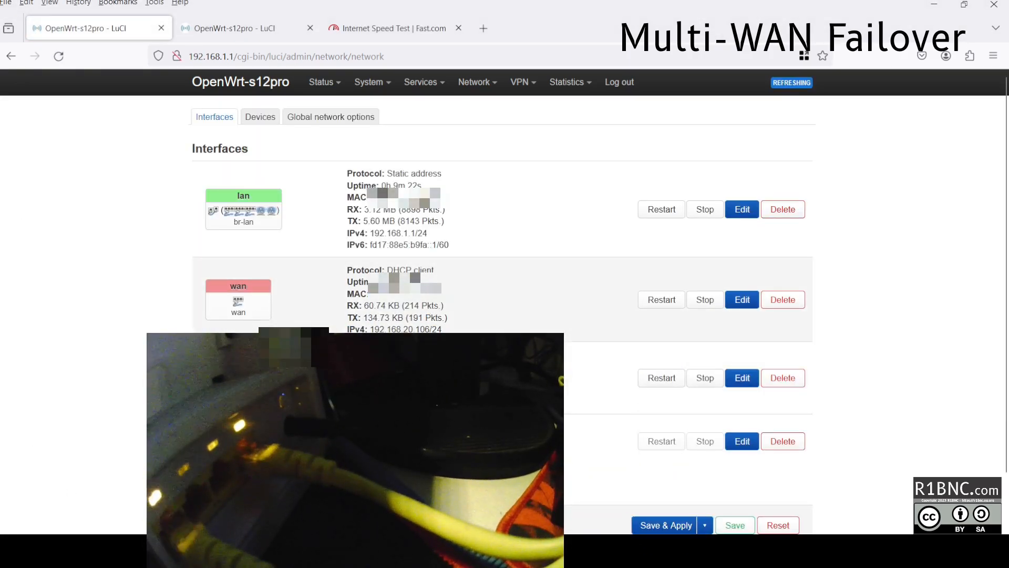
{"action": "left_click", "coordinate": [750, 300]}
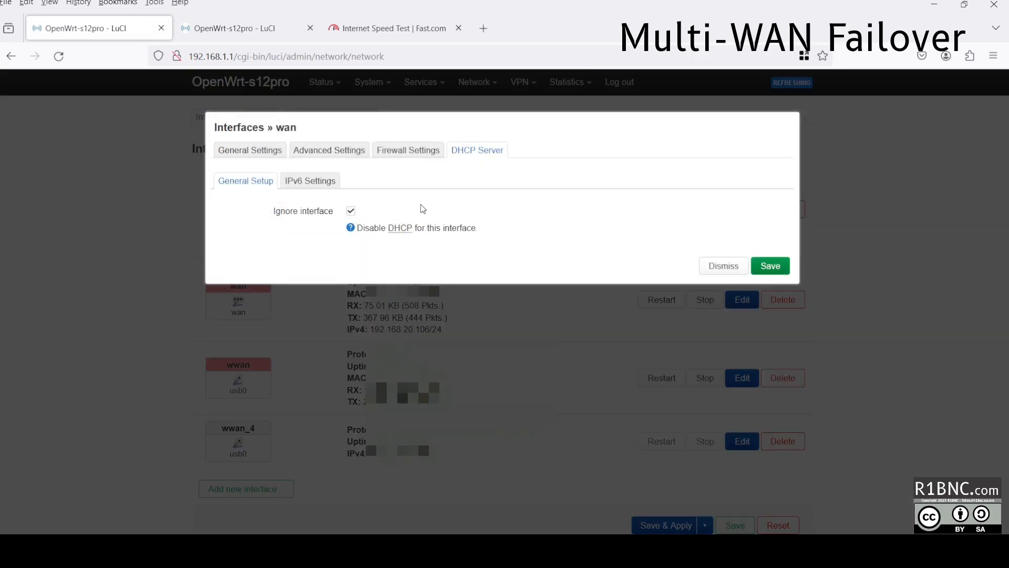
{"action": "left_click", "coordinate": [277, 154]}
{"action": "left_click", "coordinate": [298, 156]}
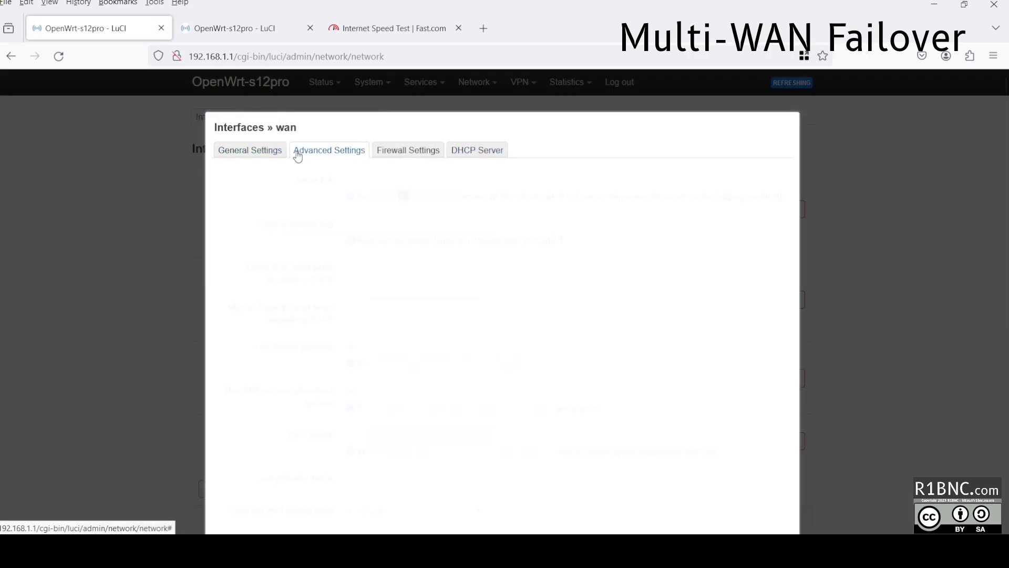
{"action": "scroll", "coordinate": [294, 427], "scroll_direction": "down", "scroll_amount": 2}
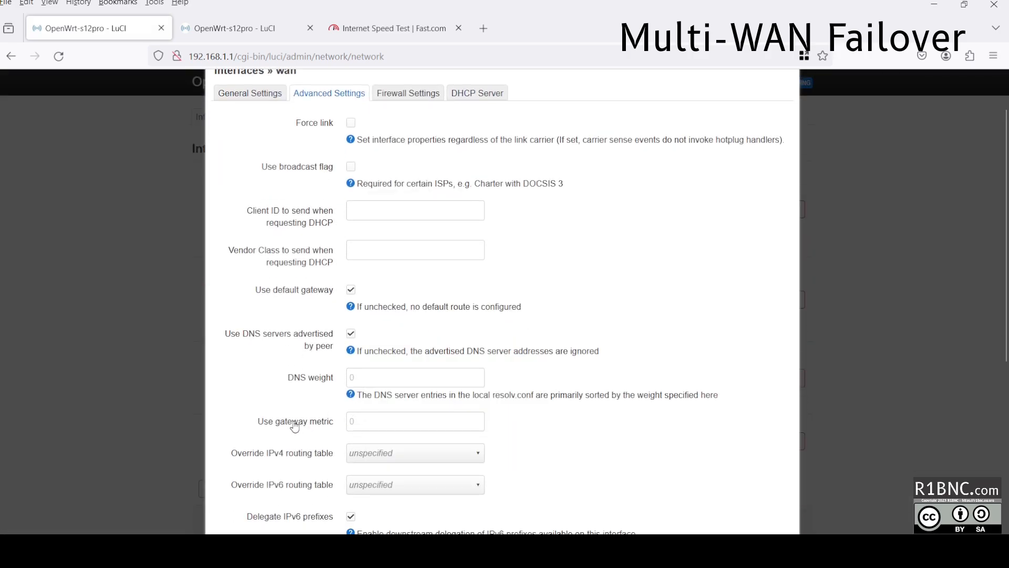
{"action": "left_click_drag", "start_coordinate": [295, 427], "coordinate": [280, 419]}
{"action": "triple_click", "coordinate": [295, 414]}
{"action": "double_click", "coordinate": [294, 415]}
{"action": "left_click", "coordinate": [385, 420]}
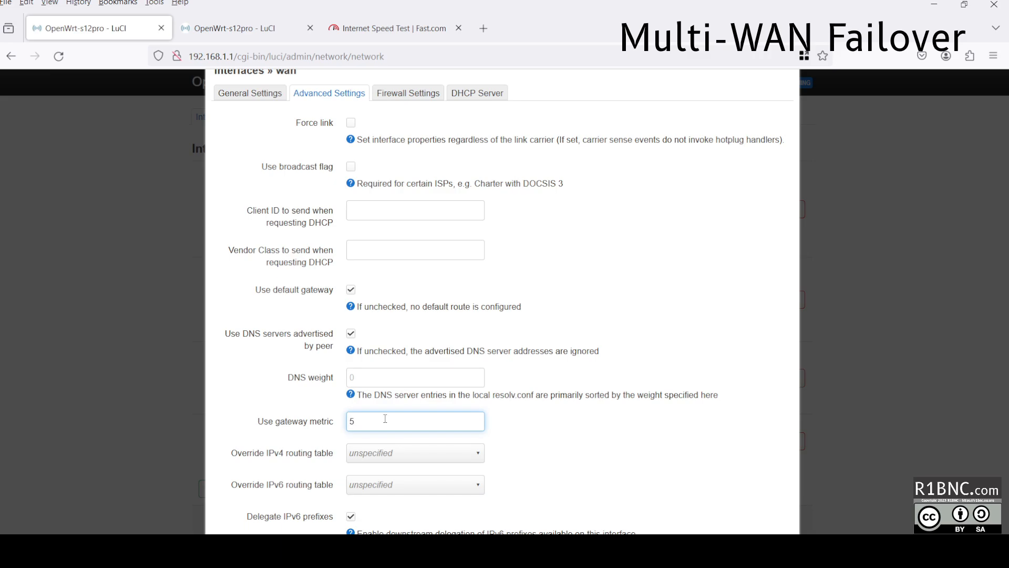
{"action": "scroll", "coordinate": [477, 413], "scroll_direction": "down", "scroll_amount": 5}
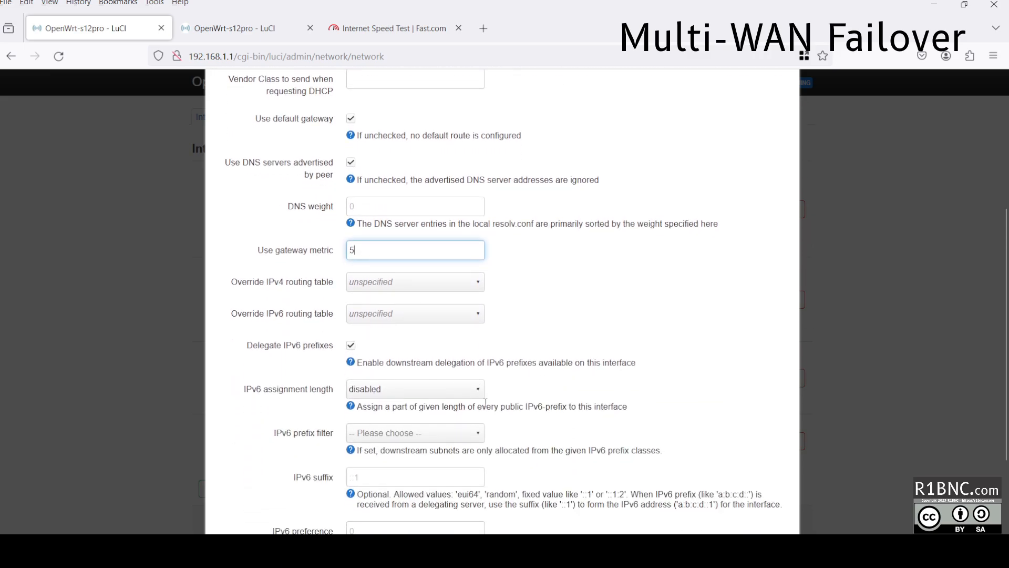
{"action": "left_click", "coordinate": [767, 475]}
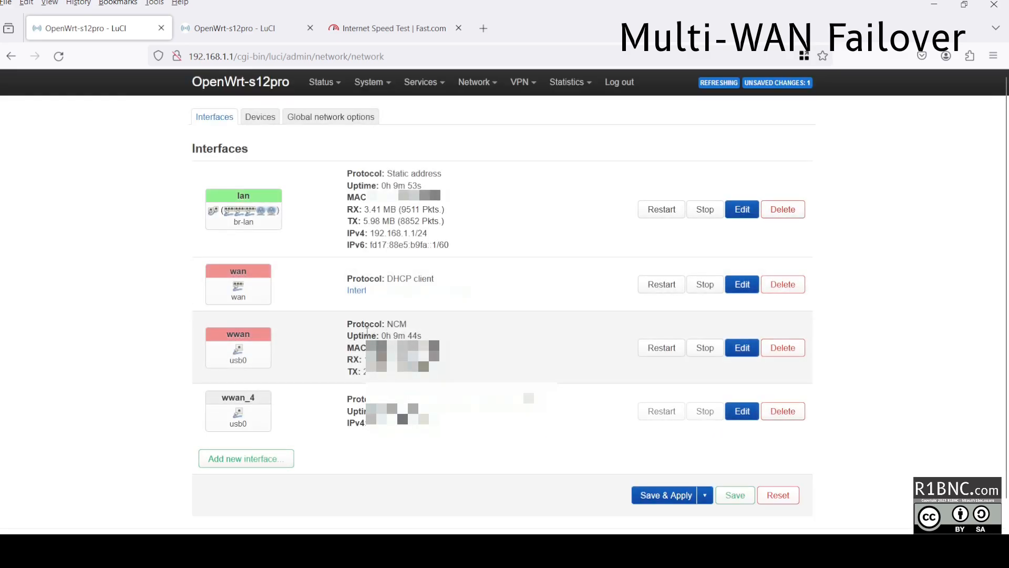
{"action": "left_click_drag", "start_coordinate": [370, 330], "coordinate": [440, 332]}
Set wwan's gateway metric to 10, save, and apply all pending network changes.
{"action": "left_click", "coordinate": [419, 334]}
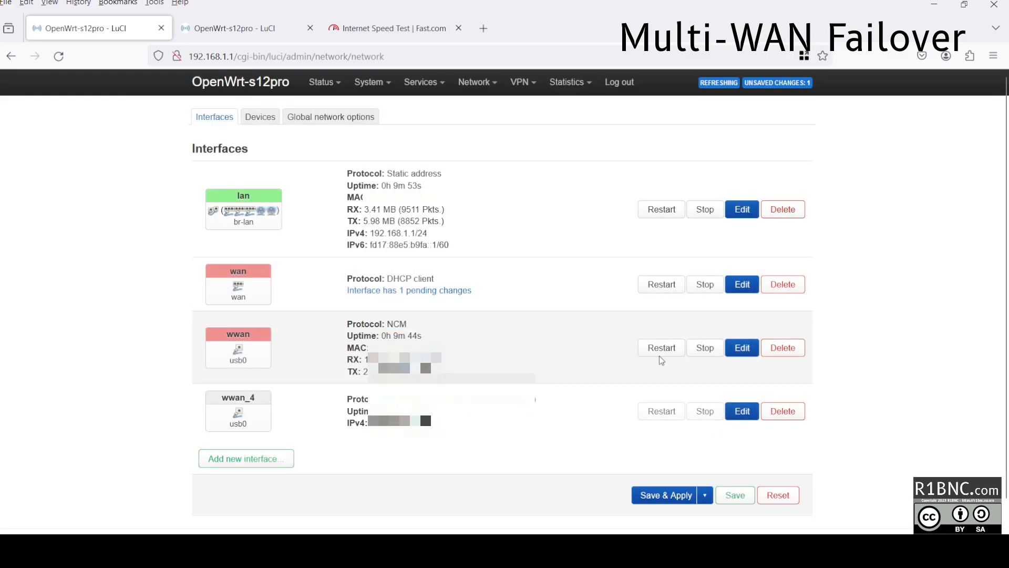
{"action": "left_click", "coordinate": [742, 347]}
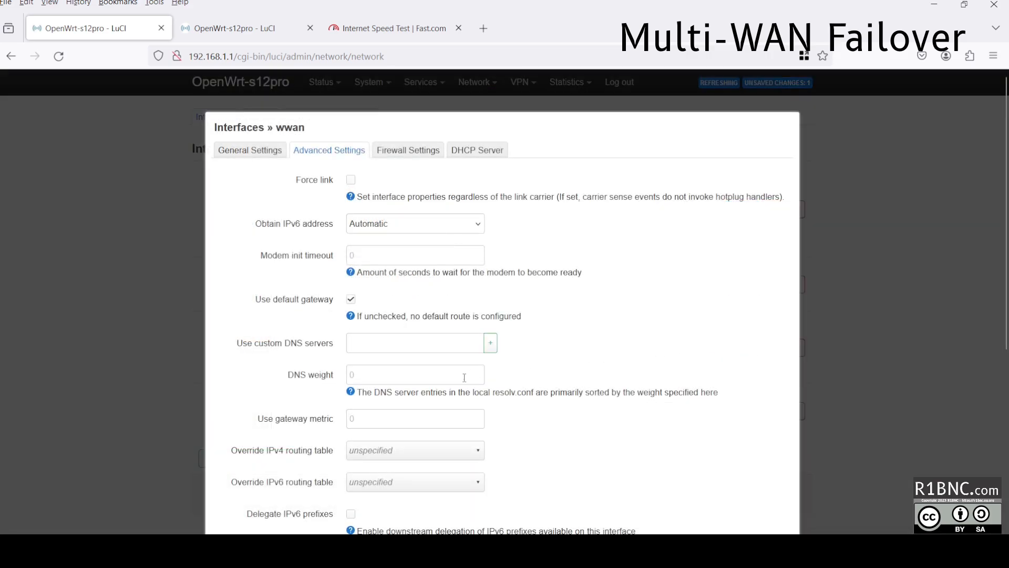
{"action": "triple_click", "coordinate": [319, 418]}
{"action": "left_click", "coordinate": [383, 417]}
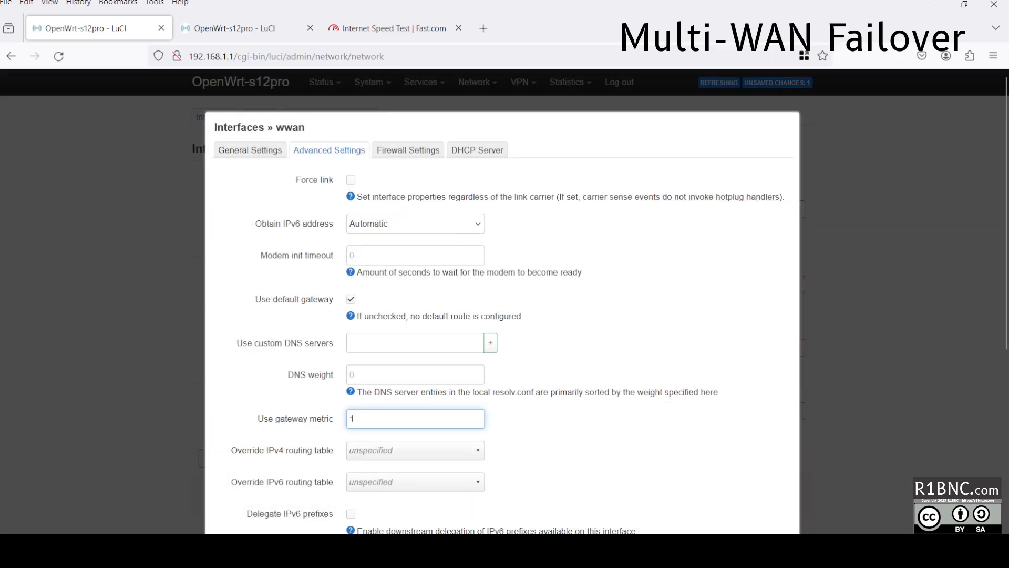
{"action": "scroll", "coordinate": [610, 415], "scroll_direction": "down", "scroll_amount": 3}
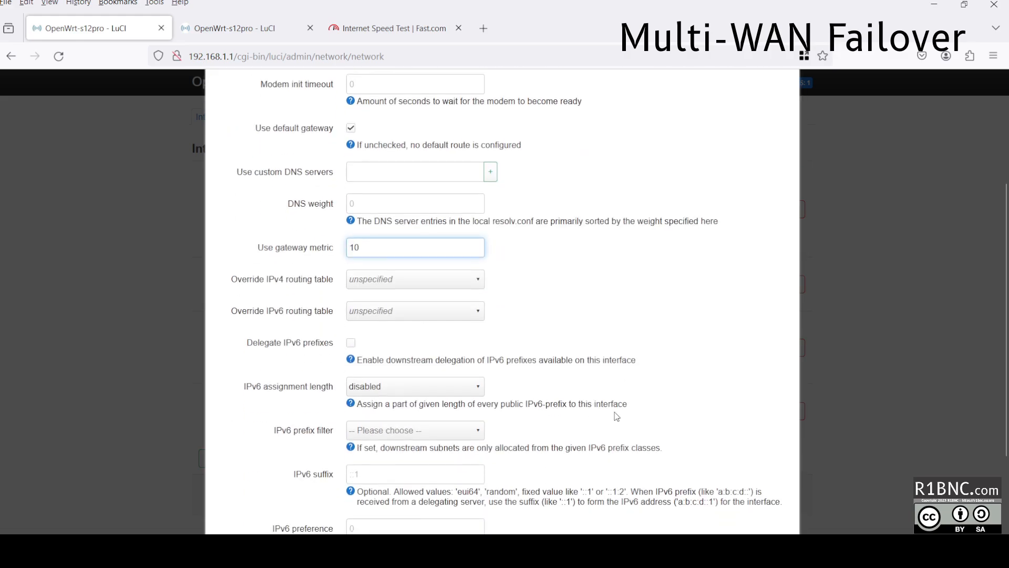
{"action": "scroll", "coordinate": [674, 443], "scroll_direction": "down", "scroll_amount": 3}
{"action": "left_click", "coordinate": [768, 471]}
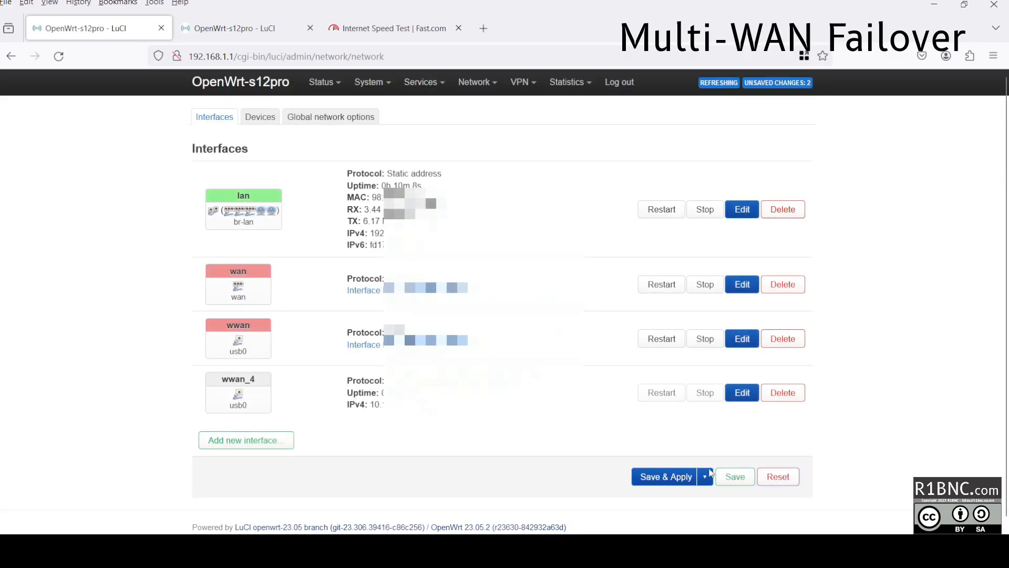
{"action": "left_click", "coordinate": [671, 477]}
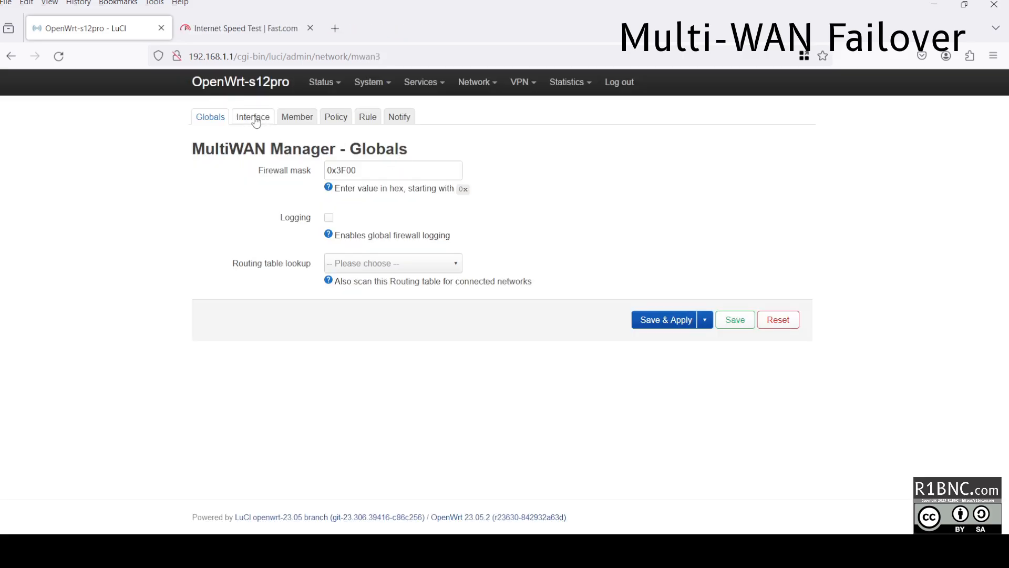
{"action": "left_click", "coordinate": [255, 117]}
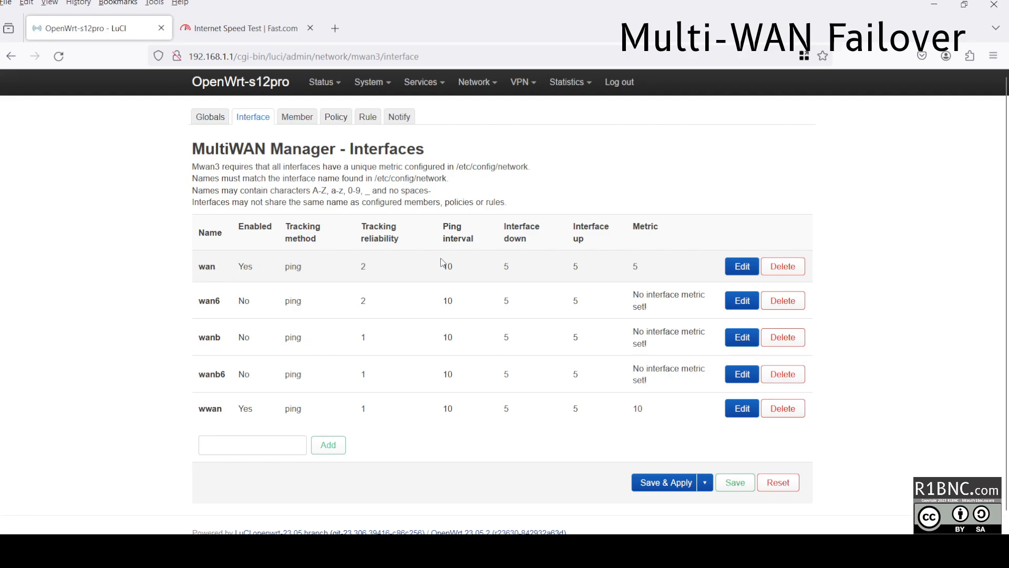
Review the wan MultiWAN tracking settings and dismiss without changes.
{"action": "left_click", "coordinate": [742, 266]}
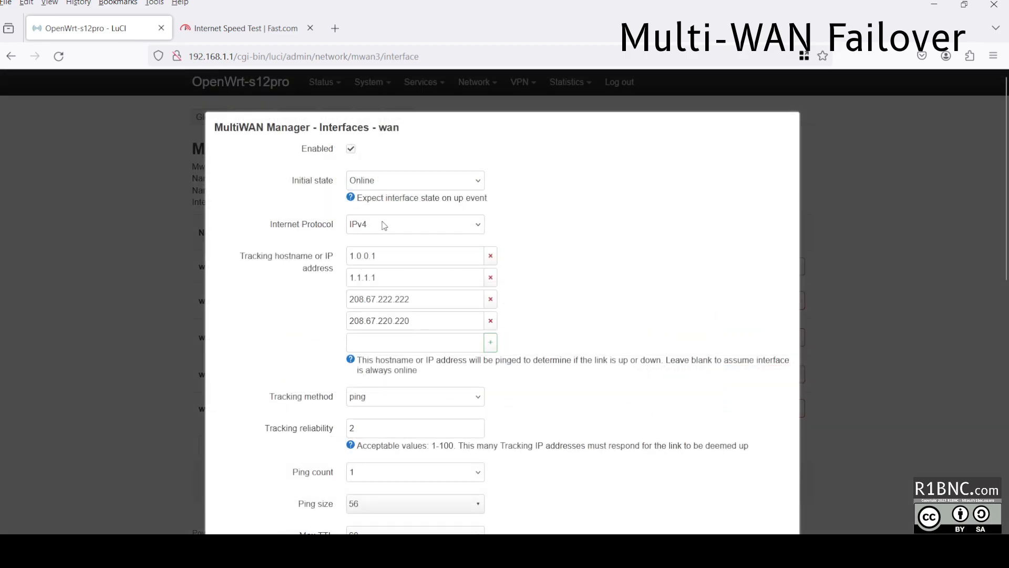
{"action": "scroll", "coordinate": [370, 409], "scroll_direction": "down", "scroll_amount": 10}
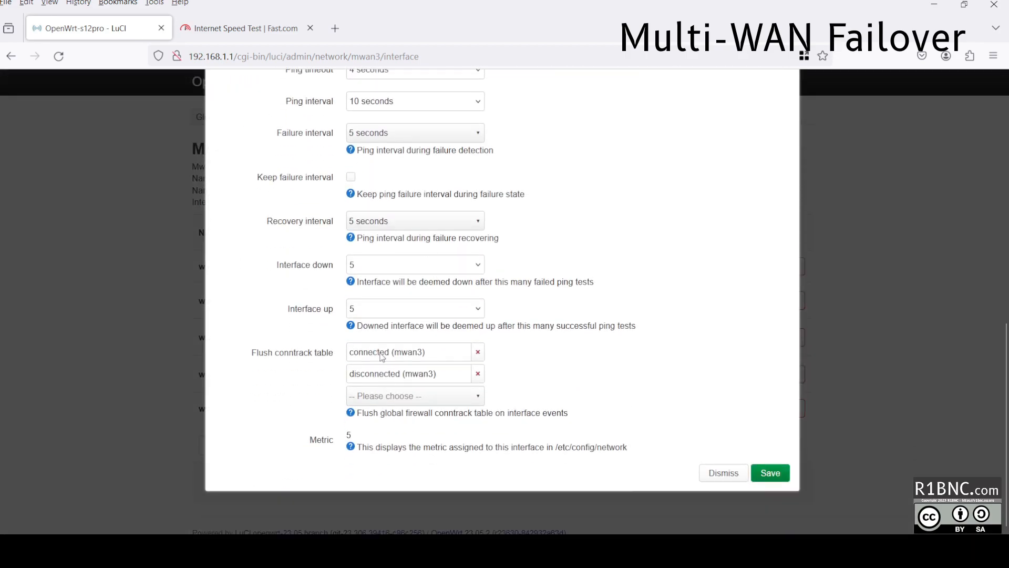
{"action": "left_click", "coordinate": [388, 400]}
{"action": "left_click_drag", "start_coordinate": [262, 355], "coordinate": [268, 354]}
{"action": "left_click_drag", "start_coordinate": [373, 352], "coordinate": [428, 375]}
{"action": "left_click", "coordinate": [400, 359]}
{"action": "left_click", "coordinate": [720, 473]}
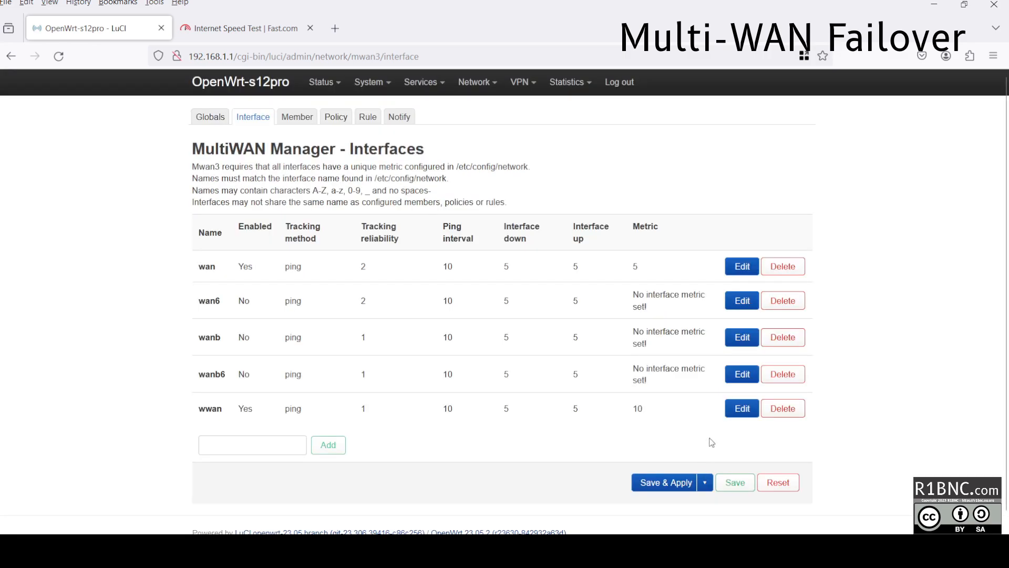
Review the wwan MultiWAN tracking settings and dismiss without changes.
{"action": "double_click", "coordinate": [235, 413]}
{"action": "left_click", "coordinate": [742, 409]}
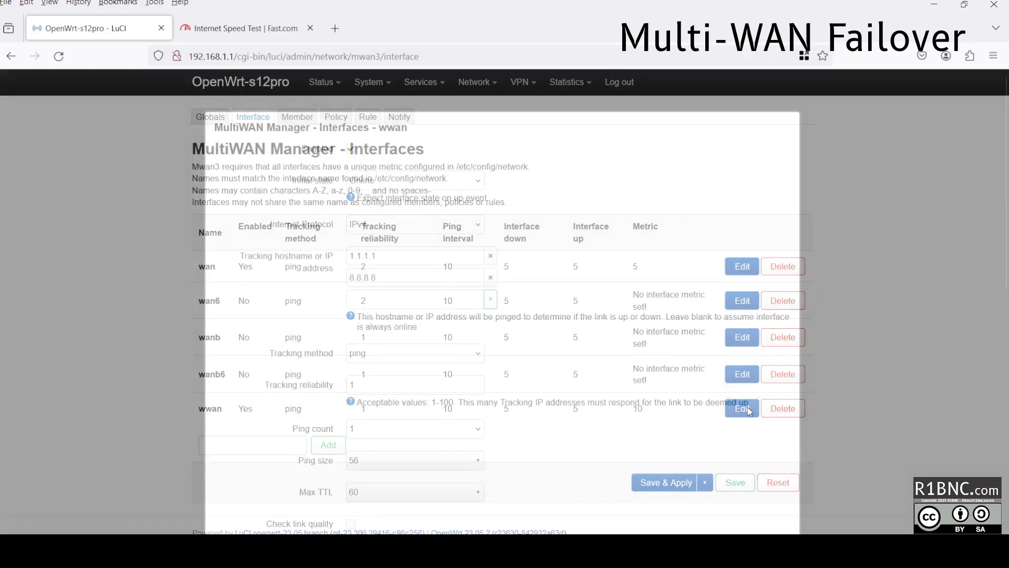
{"action": "left_click_drag", "start_coordinate": [355, 257], "coordinate": [396, 288]}
{"action": "left_click", "coordinate": [397, 295]}
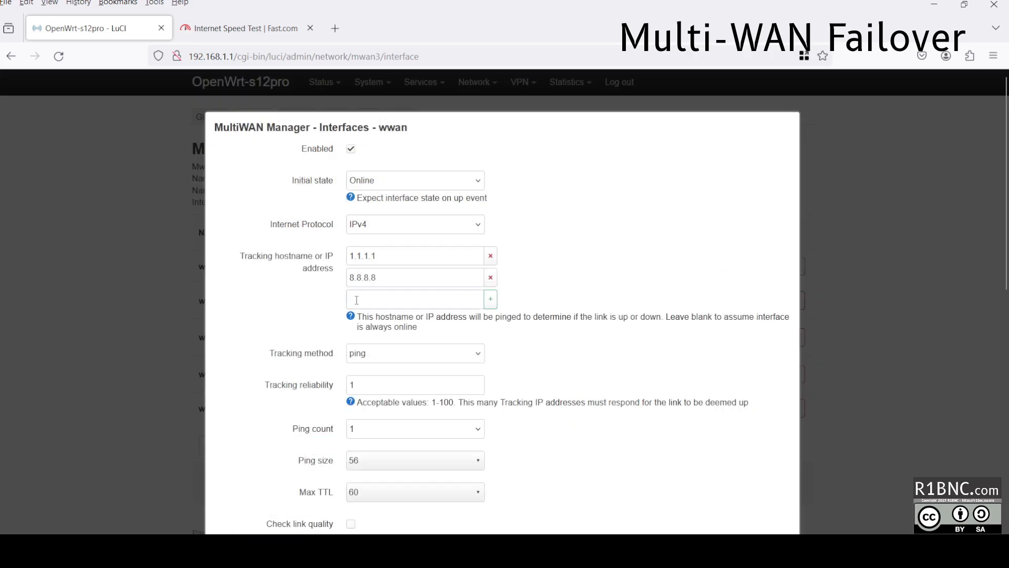
{"action": "scroll", "coordinate": [295, 371], "scroll_direction": "down", "scroll_amount": 5}
{"action": "scroll", "coordinate": [365, 410], "scroll_direction": "down", "scroll_amount": 3}
{"action": "left_click_drag", "start_coordinate": [351, 378], "coordinate": [401, 404]}
{"action": "left_click", "coordinate": [244, 363]}
{"action": "double_click", "coordinate": [285, 382]}
{"action": "left_click", "coordinate": [303, 394]}
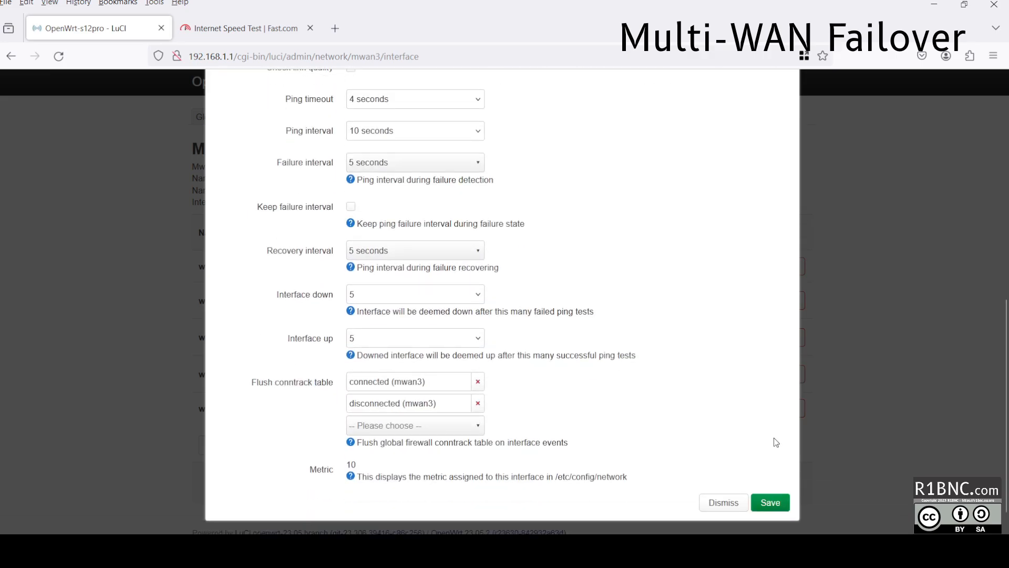
{"action": "left_click", "coordinate": [723, 503]}
{"action": "left_click", "coordinate": [296, 117]}
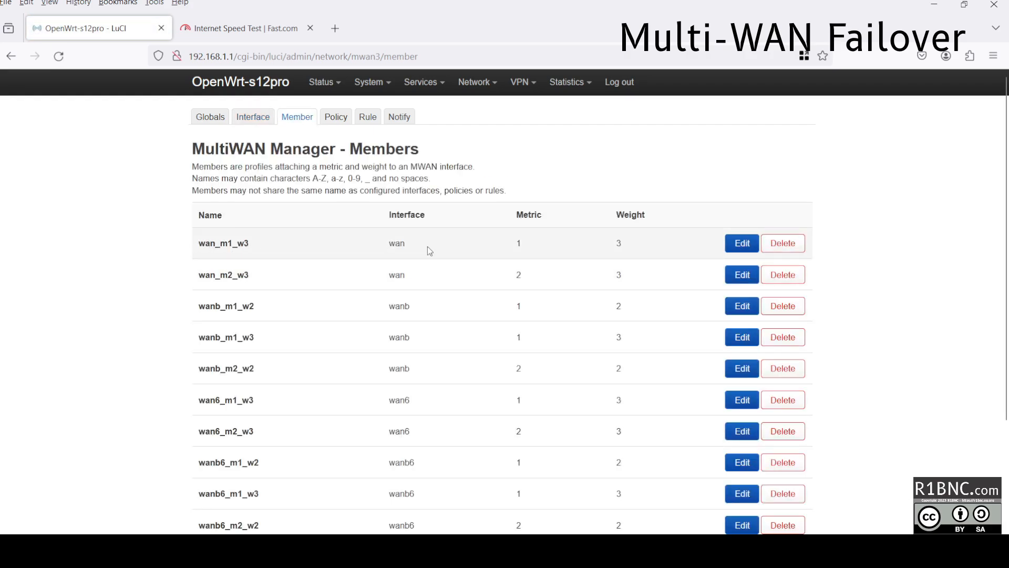
Add MultiWAN member wwan_m3_w4 on interface wwan with metric 3, weight 4.
{"action": "left_click_drag", "start_coordinate": [593, 263], "coordinate": [463, 242]}
{"action": "left_click", "coordinate": [454, 244]}
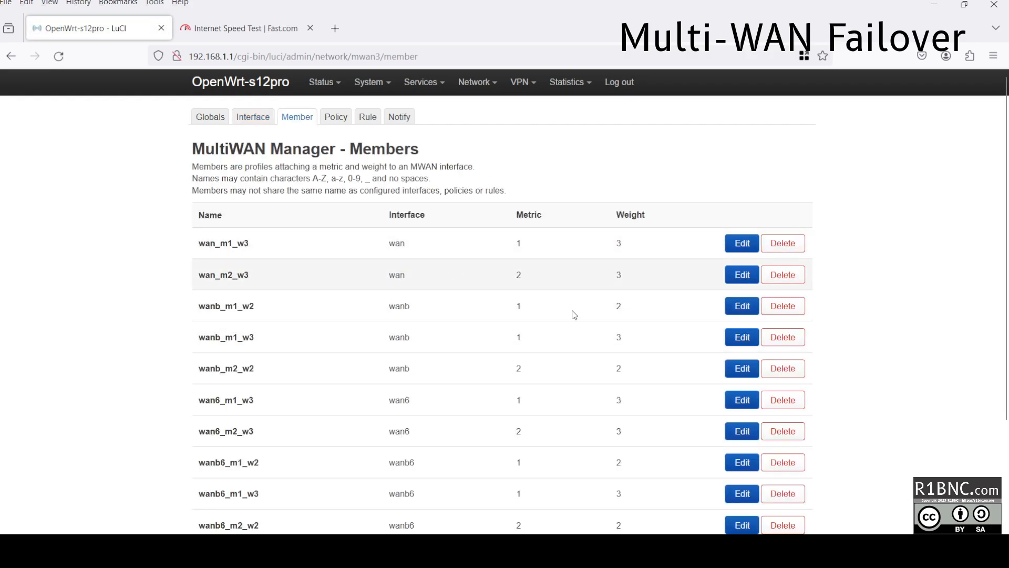
{"action": "scroll", "coordinate": [263, 427], "scroll_direction": "down", "scroll_amount": 3}
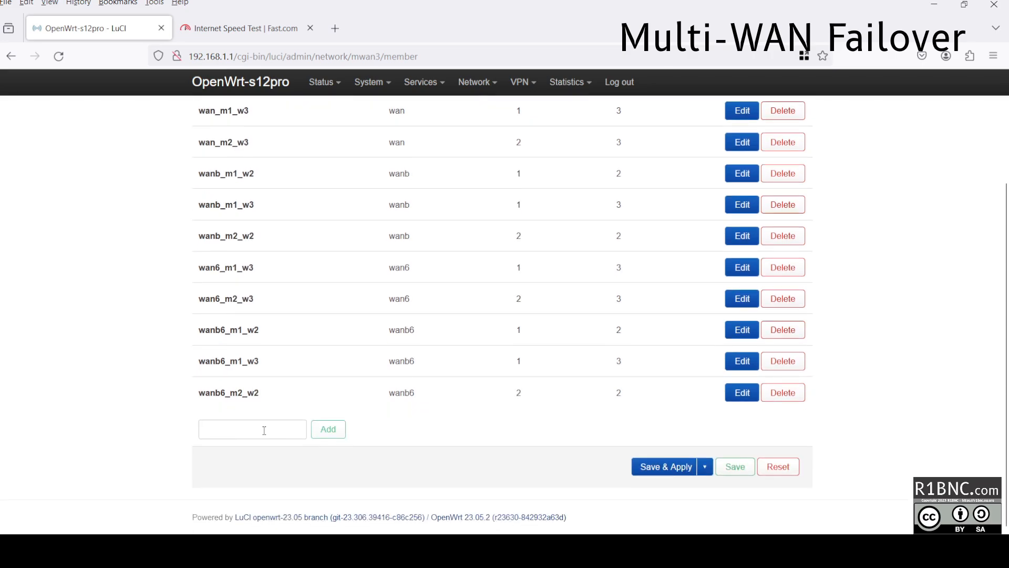
{"action": "left_click", "coordinate": [264, 430]}
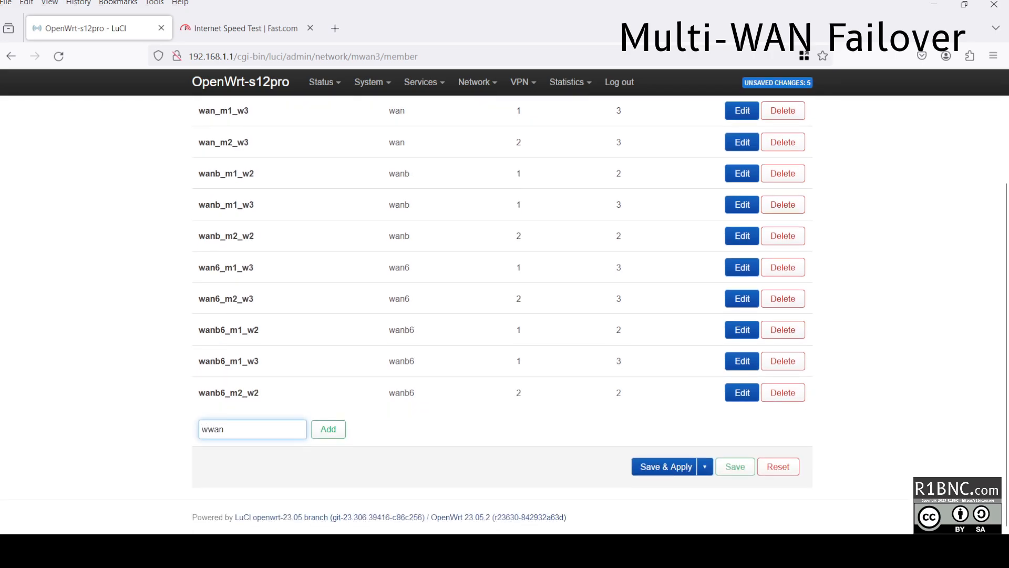
{"action": "type", "text": "m3_w4"}
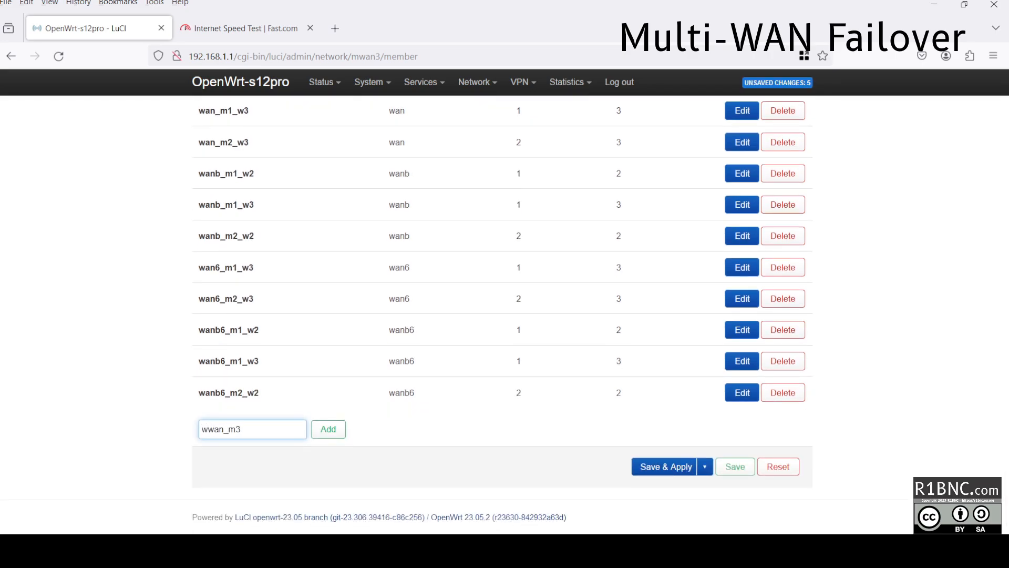
{"action": "left_click", "coordinate": [328, 429]}
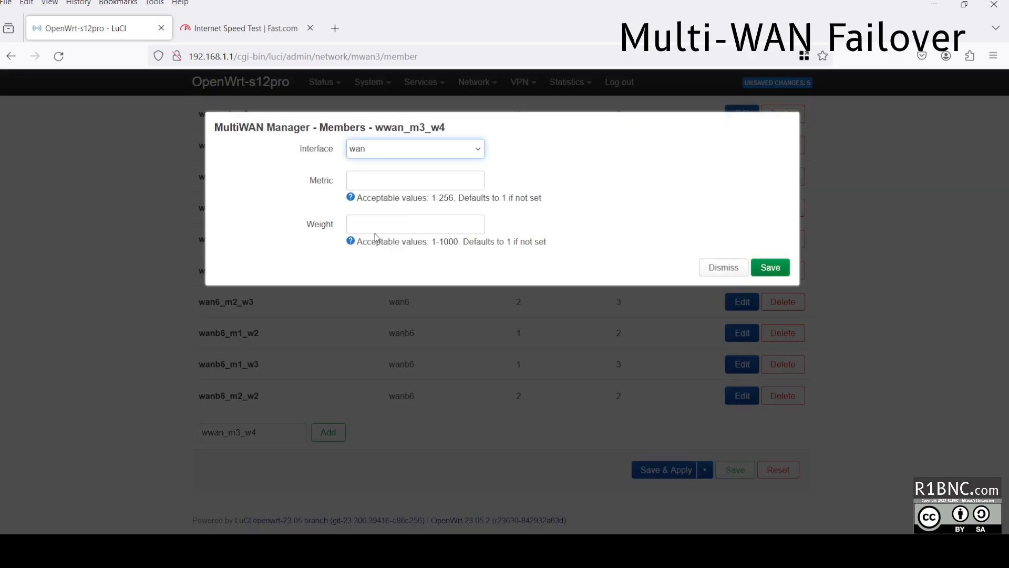
{"action": "left_click", "coordinate": [392, 187]}
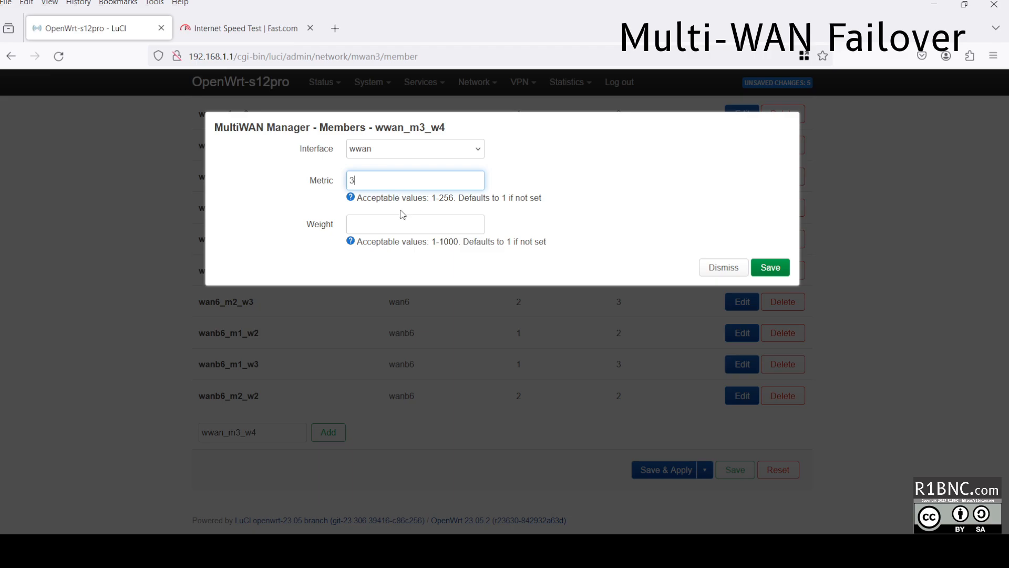
{"action": "left_click", "coordinate": [403, 220]}
{"action": "type", "text": "4"}
{"action": "left_click", "coordinate": [770, 267]}
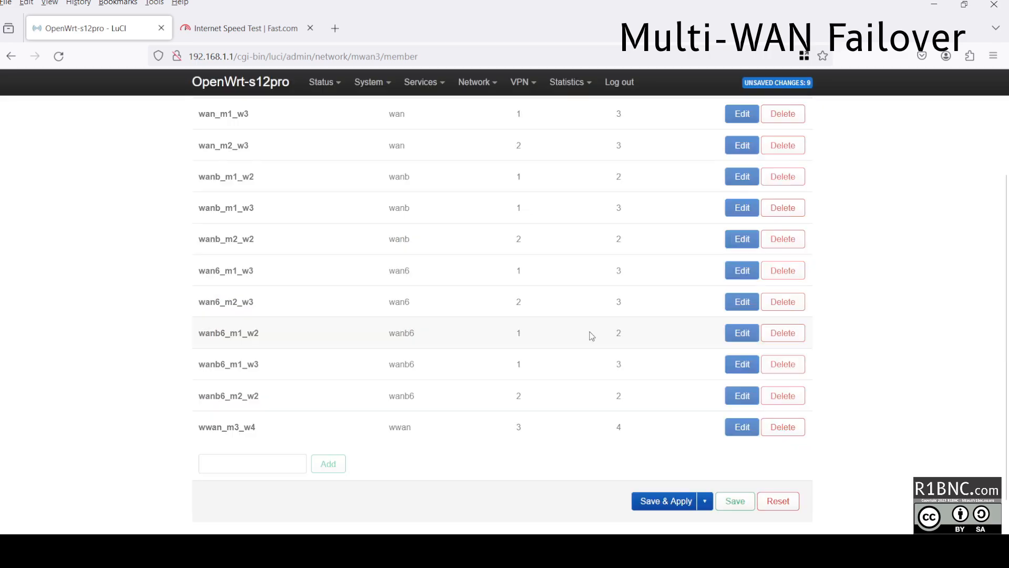
{"action": "scroll", "coordinate": [591, 333], "scroll_direction": "up", "scroll_amount": 3}
{"action": "scroll", "coordinate": [294, 432], "scroll_direction": "down", "scroll_amount": 3}
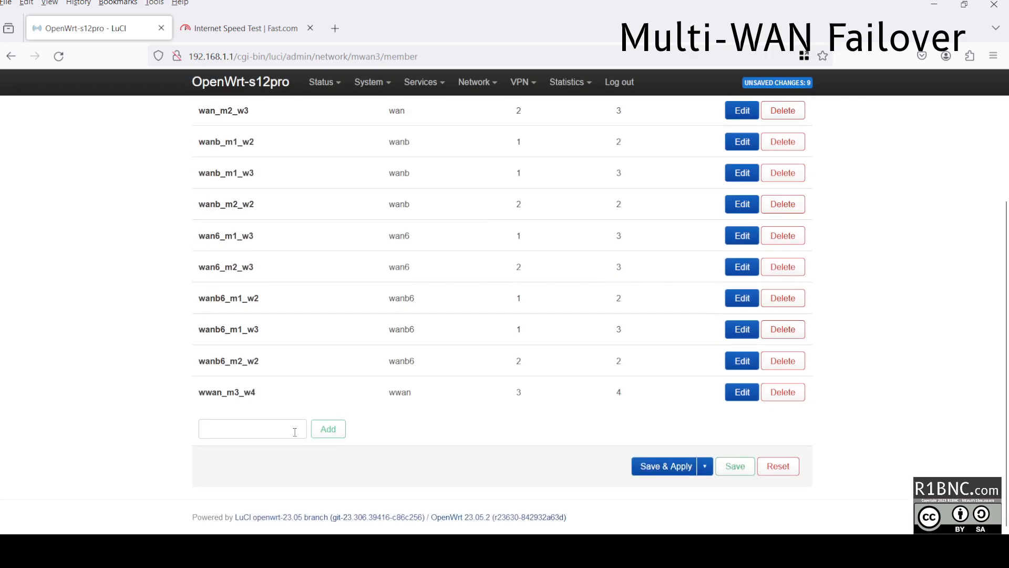
Add MultiWAN member wwan_m4_w5 on interface wwan with metric 4, weight 5.
{"action": "left_click", "coordinate": [259, 436]}
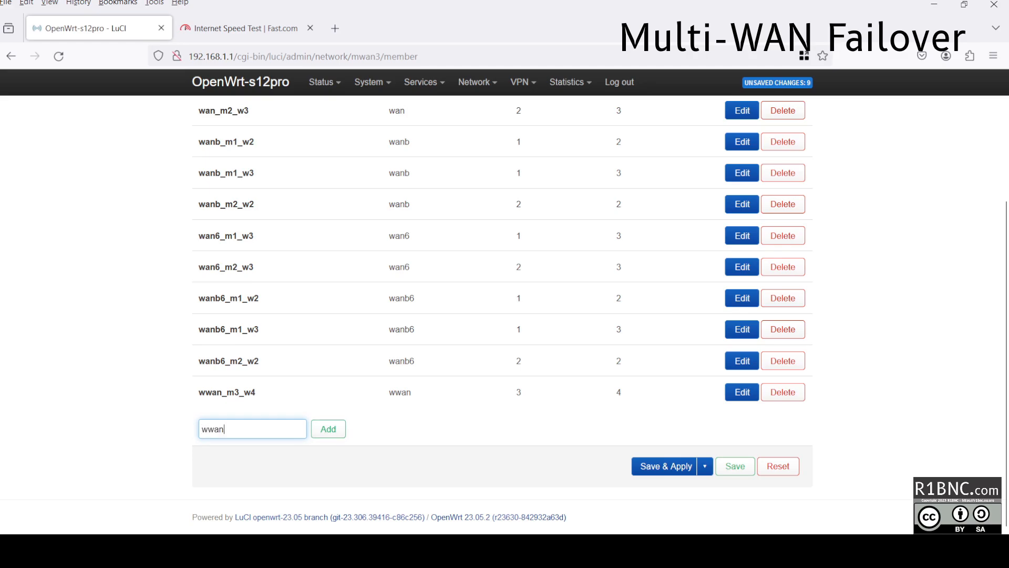
{"action": "type", "text": "wwan_m4_w5"}
{"action": "left_click", "coordinate": [328, 429]}
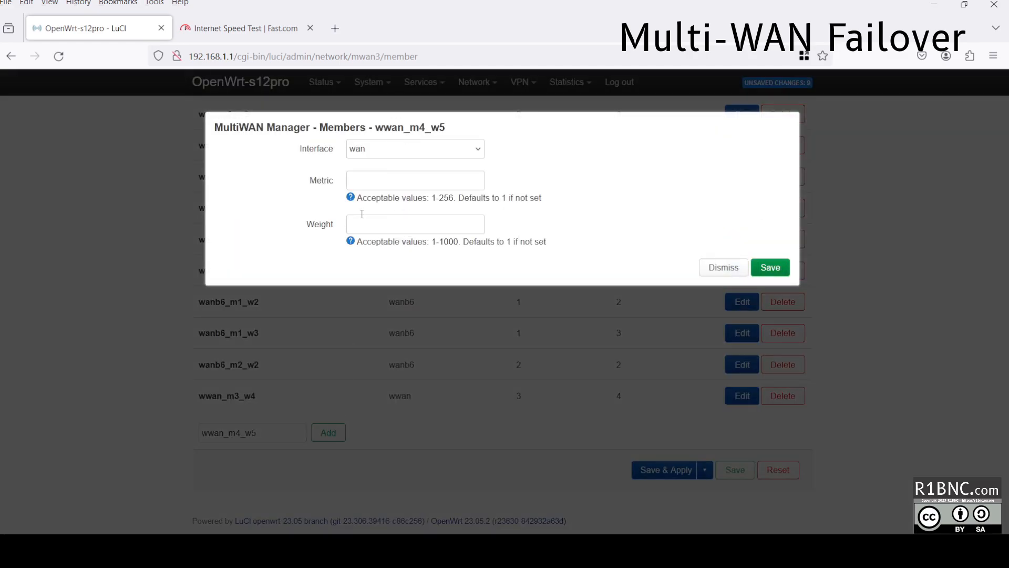
{"action": "left_click", "coordinate": [371, 189]}
{"action": "type", "text": "3"}
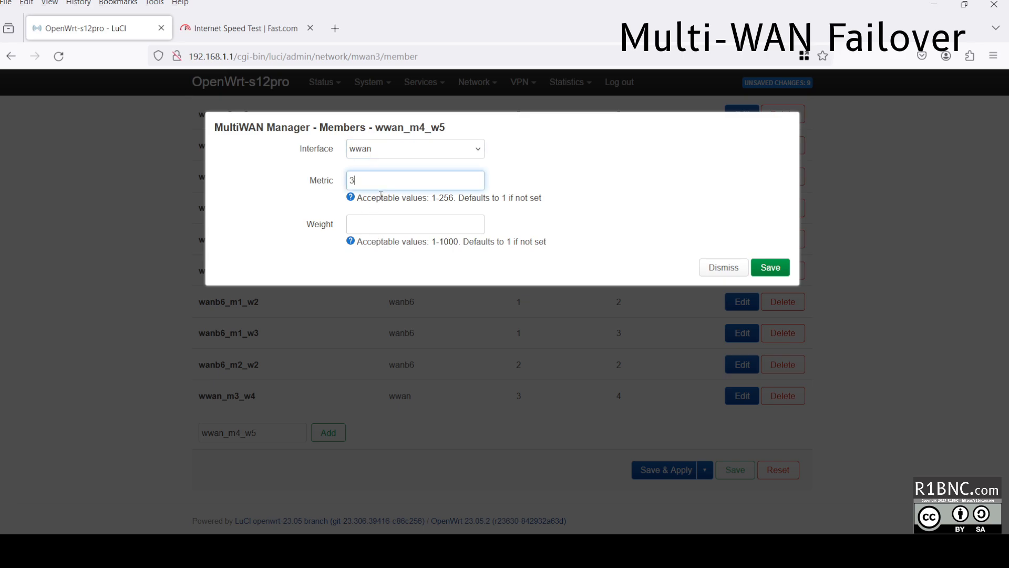
{"action": "left_click", "coordinate": [405, 224]}
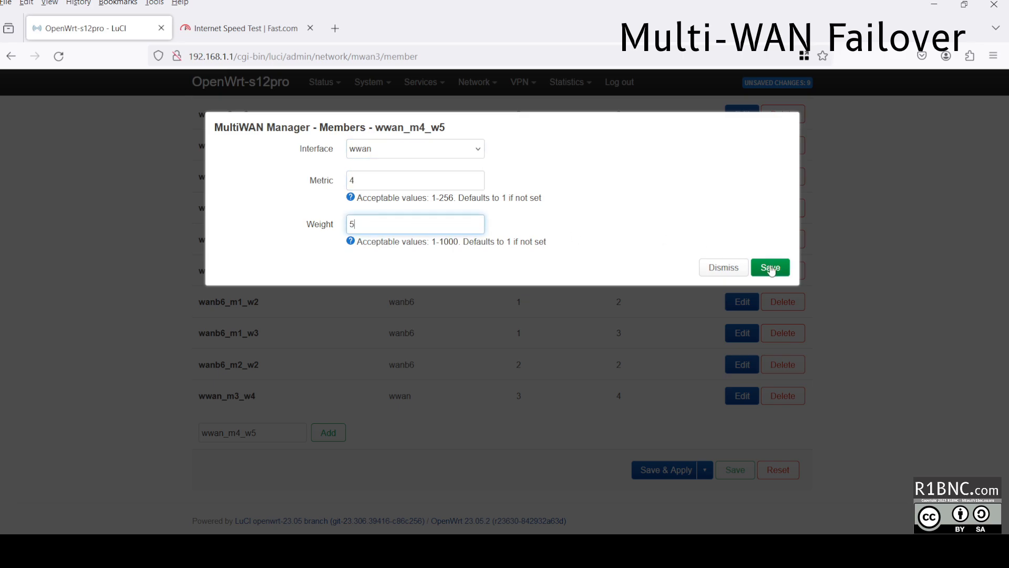
{"action": "left_click", "coordinate": [771, 268]}
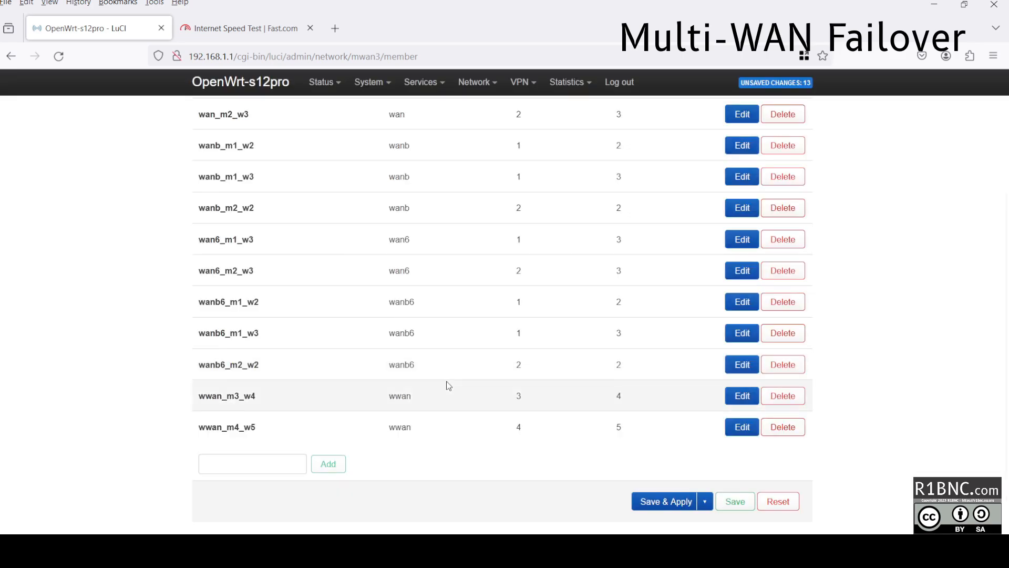
{"action": "left_click", "coordinate": [333, 422]}
{"action": "scroll", "coordinate": [518, 415], "scroll_direction": "up", "scroll_amount": 3}
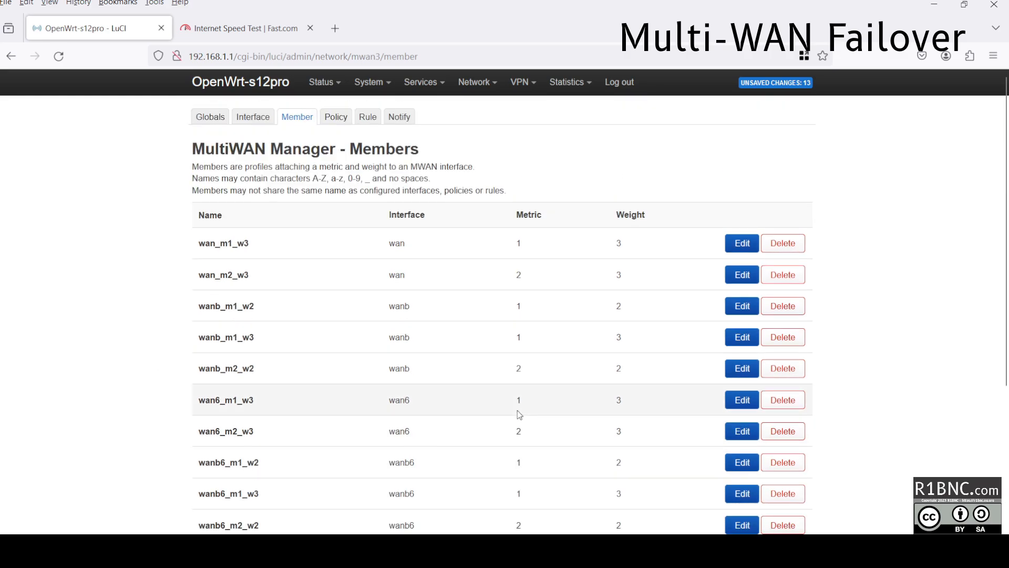
{"action": "left_click", "coordinate": [328, 117]}
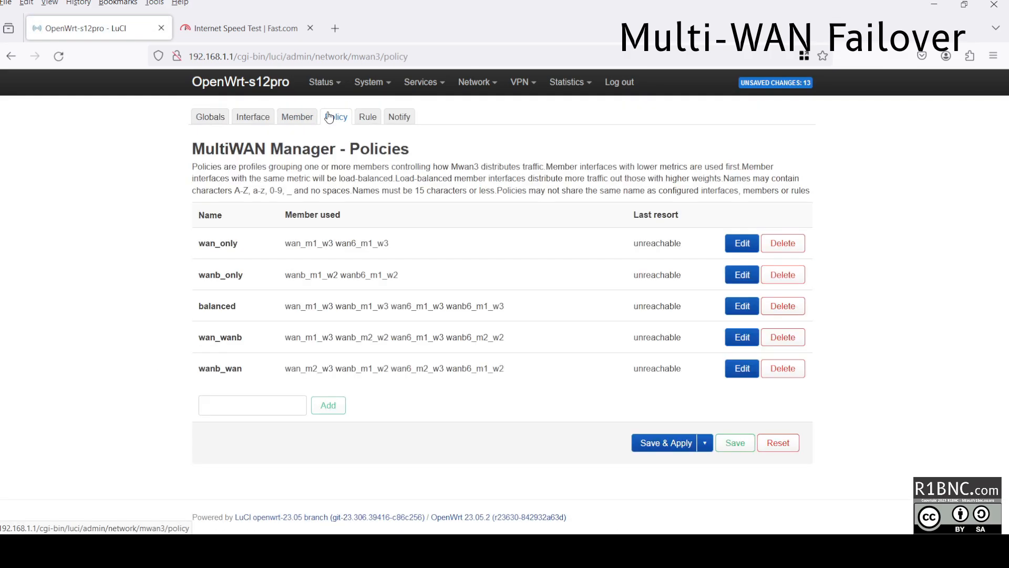
Create policy wwan_only with members wwan_m3_w4 and wwan_m4_w5.
{"action": "left_click", "coordinate": [243, 410]}
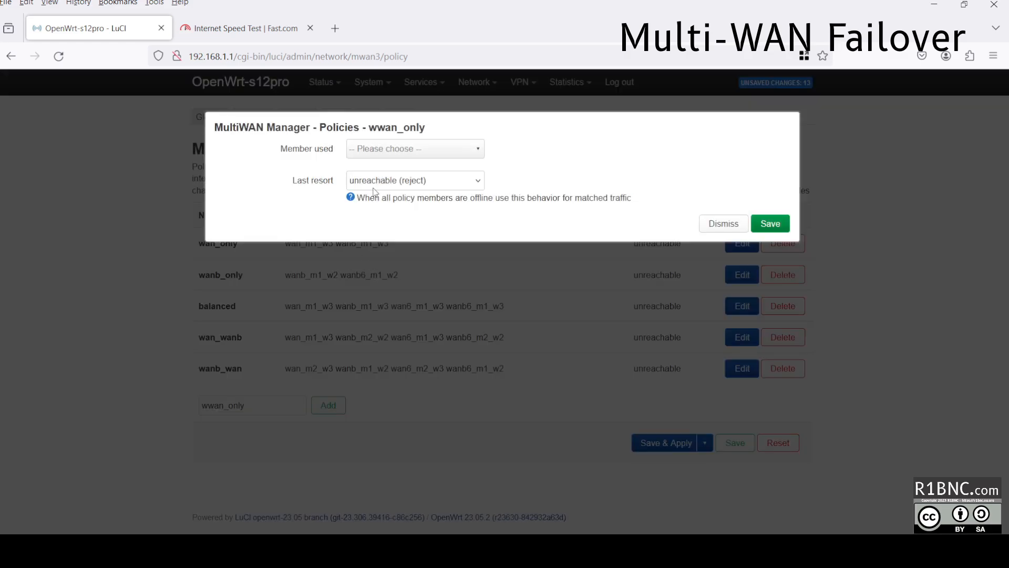
{"action": "left_click", "coordinate": [415, 149]}
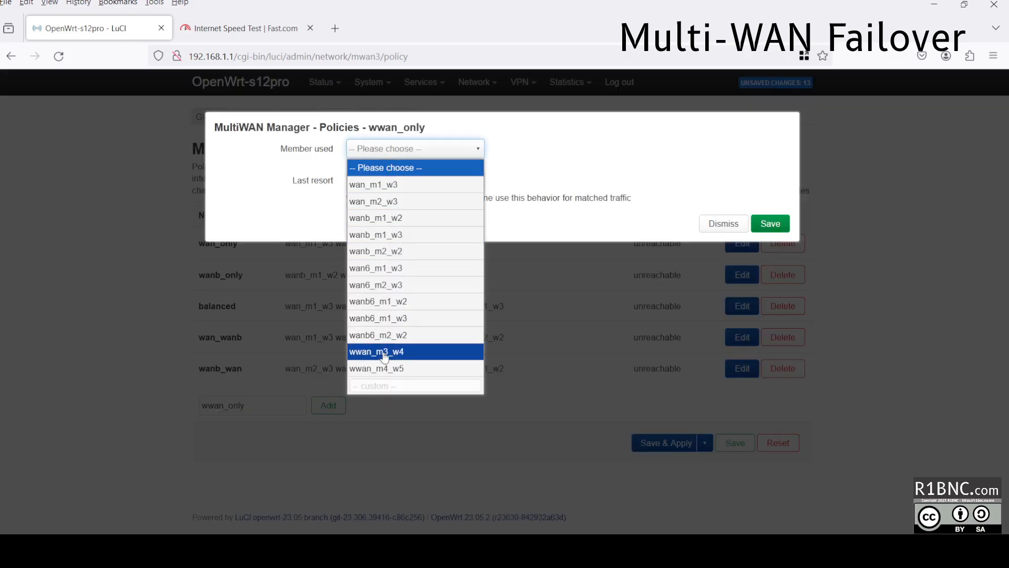
{"action": "left_click", "coordinate": [384, 352]}
{"action": "left_click", "coordinate": [384, 172]}
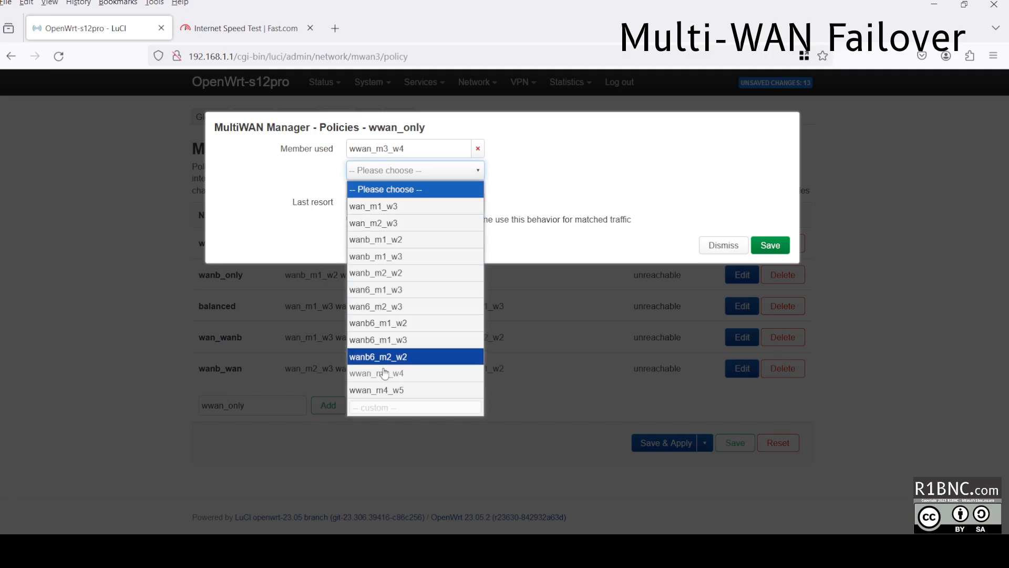
{"action": "left_click", "coordinate": [384, 389]}
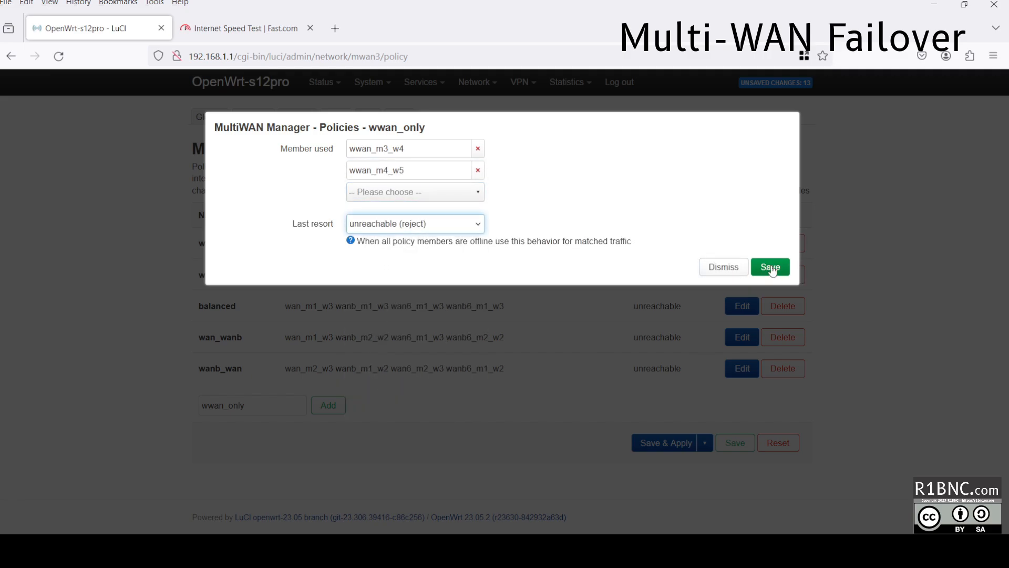
{"action": "left_click", "coordinate": [771, 267]}
Create policy wan_wwan with members wan_m1_w3, wan_m2_w3, wwan_m3_w4 and wwan_m4_w5.
{"action": "left_click", "coordinate": [230, 439]}
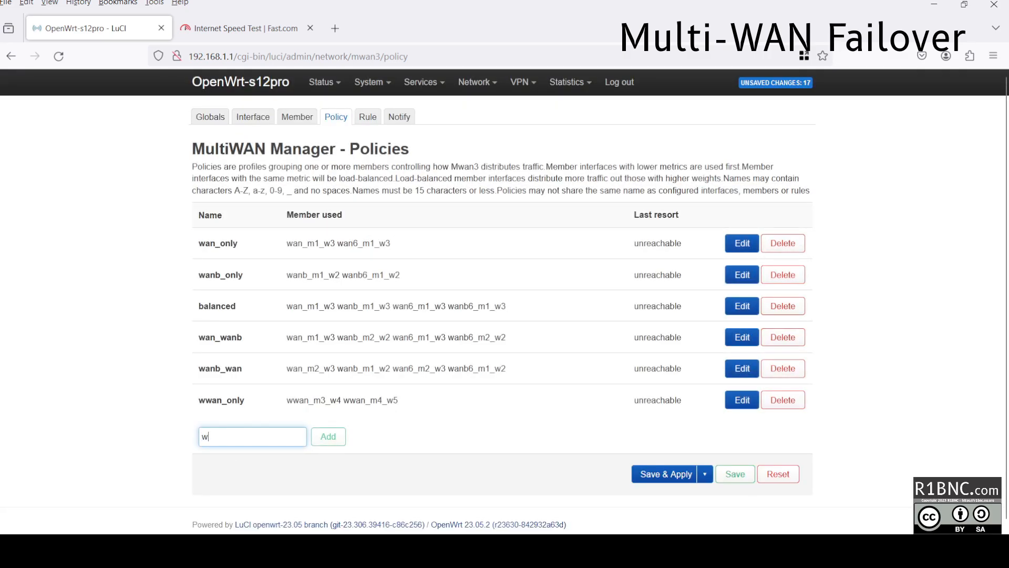
{"action": "type", "text": "wan_wwan"}
{"action": "left_click", "coordinate": [336, 446]}
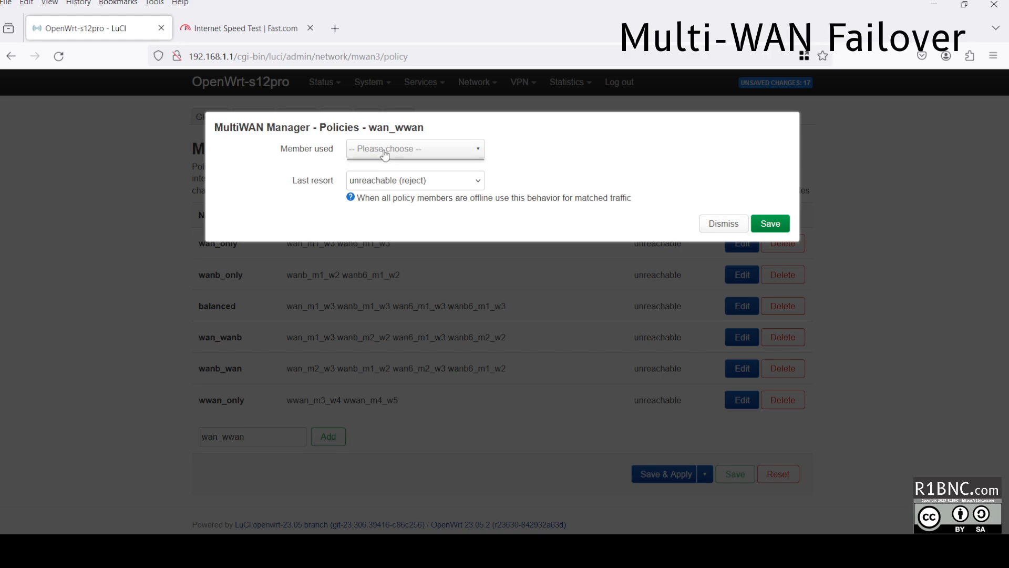
{"action": "left_click", "coordinate": [383, 150]}
{"action": "left_click", "coordinate": [386, 185]}
{"action": "left_click", "coordinate": [387, 170]}
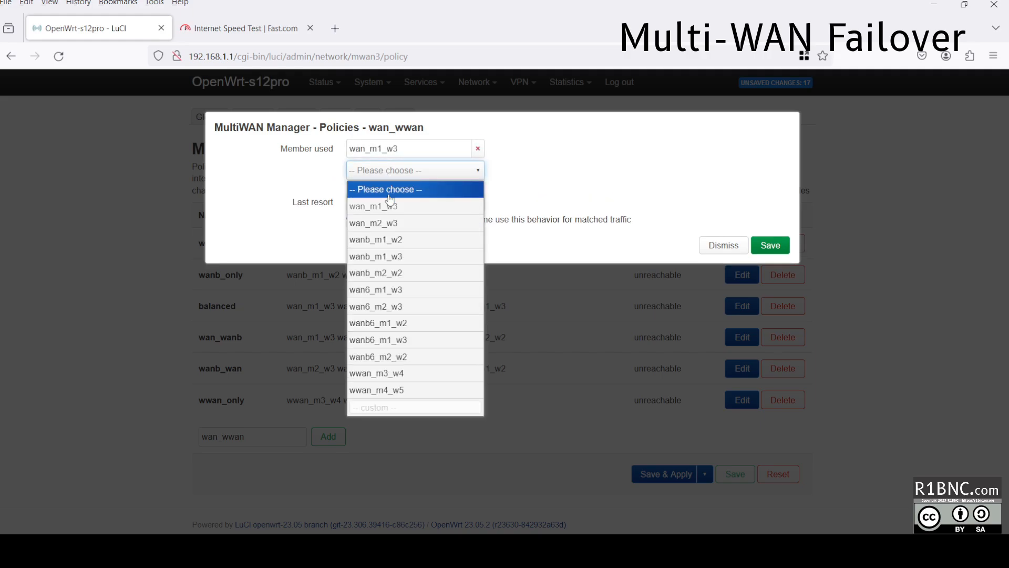
{"action": "left_click", "coordinate": [394, 225]}
{"action": "left_click", "coordinate": [394, 200]}
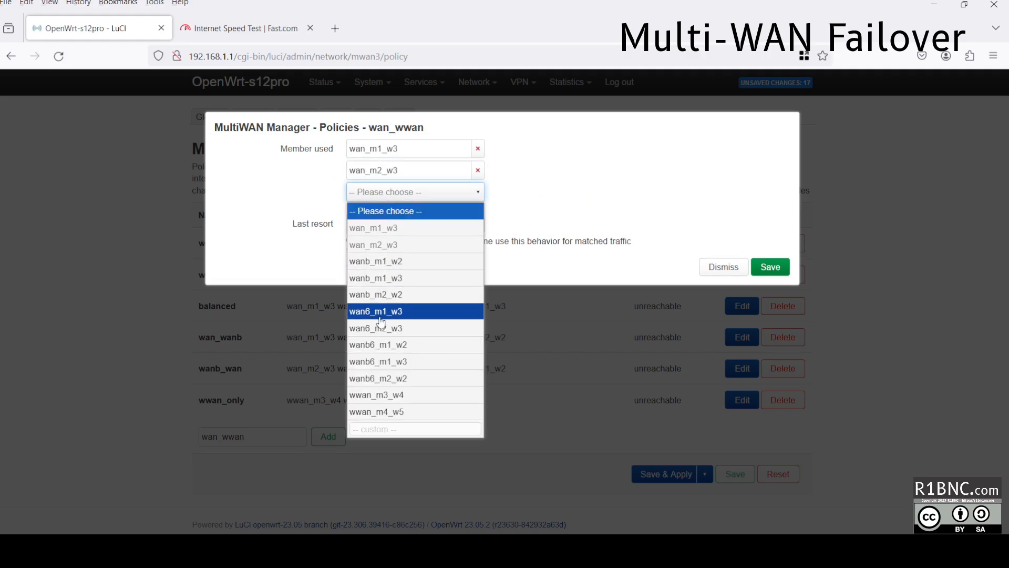
{"action": "left_click", "coordinate": [378, 396]}
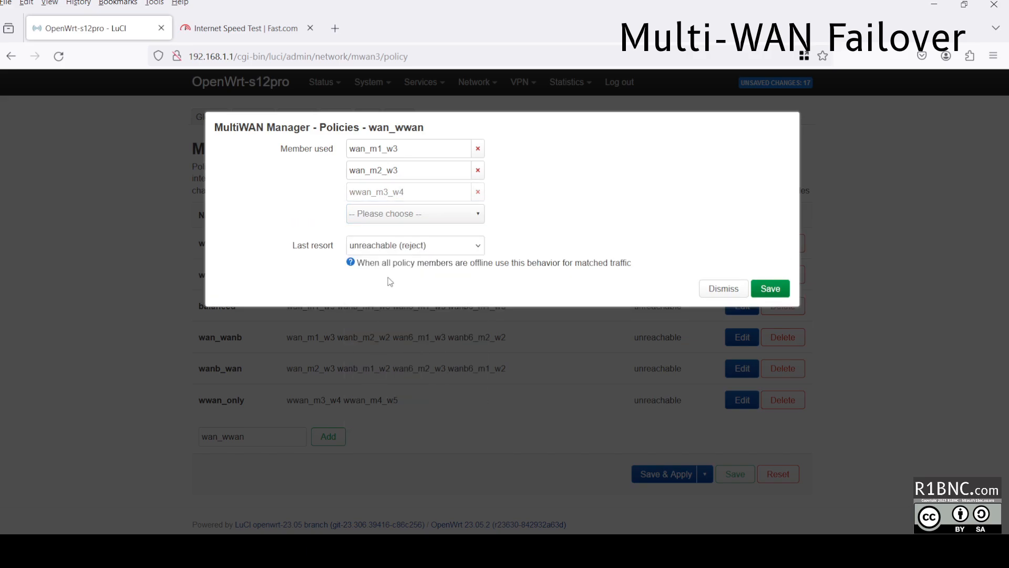
{"action": "left_click", "coordinate": [382, 222]}
{"action": "left_click", "coordinate": [380, 433]}
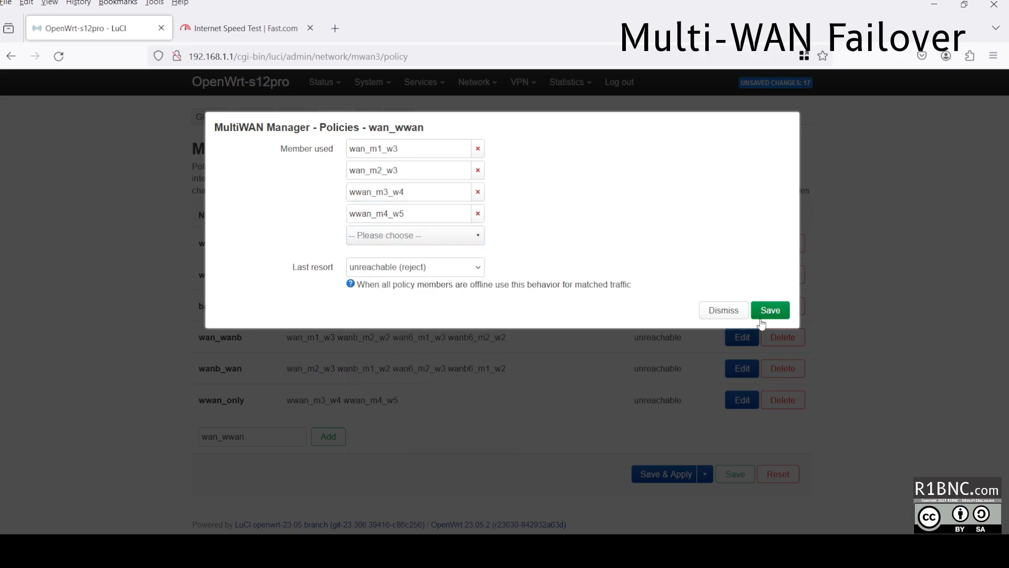
{"action": "left_click", "coordinate": [768, 310]}
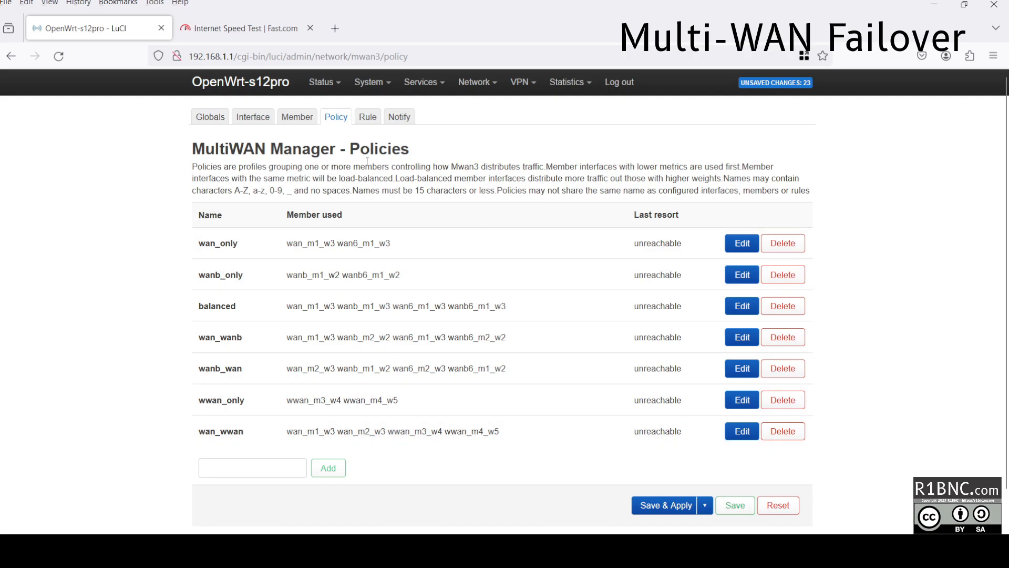
Set the default_rule_v6 rule's policy to unreachable and save it.
{"action": "left_click", "coordinate": [369, 119]}
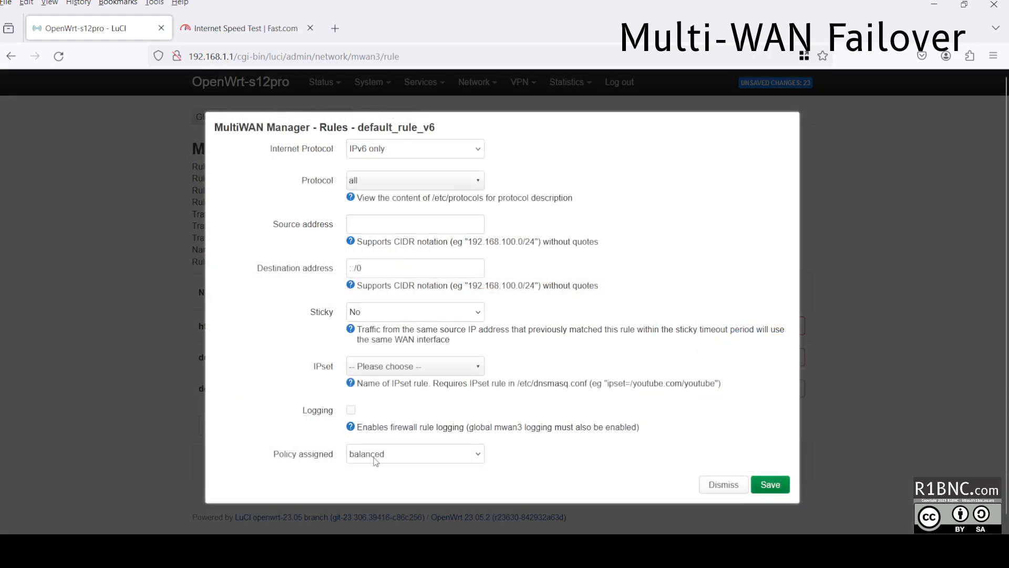
{"action": "left_click", "coordinate": [374, 457]}
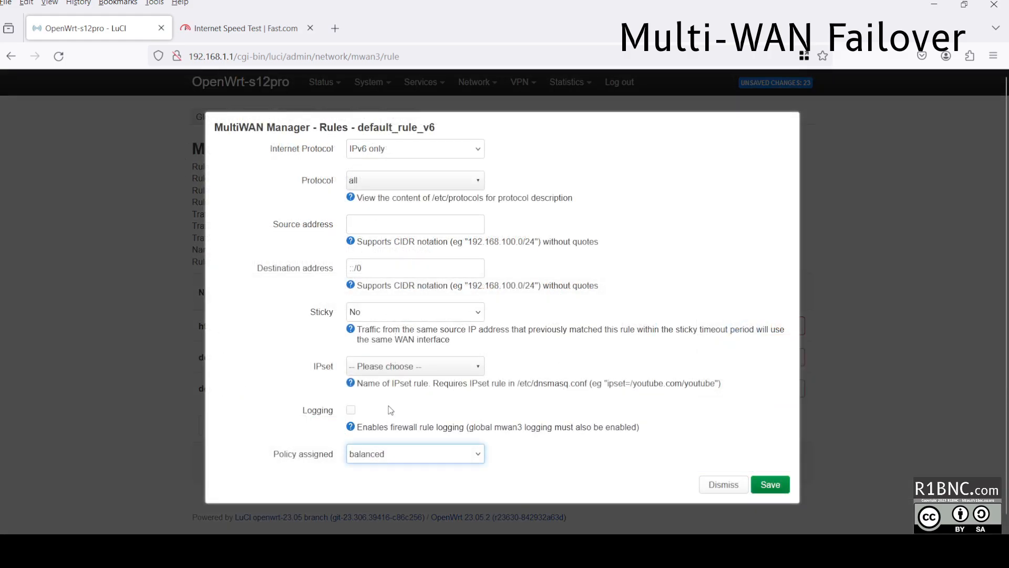
{"action": "key", "text": "u"}
{"action": "left_click", "coordinate": [769, 486]}
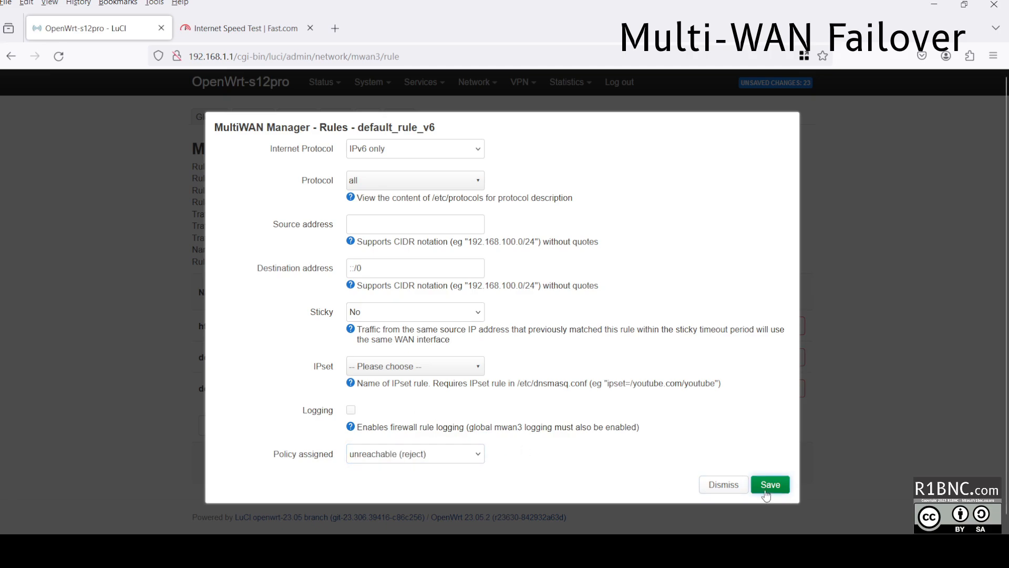
Route the https rule through the wan_wwan policy and save it.
{"action": "left_click", "coordinate": [743, 326]}
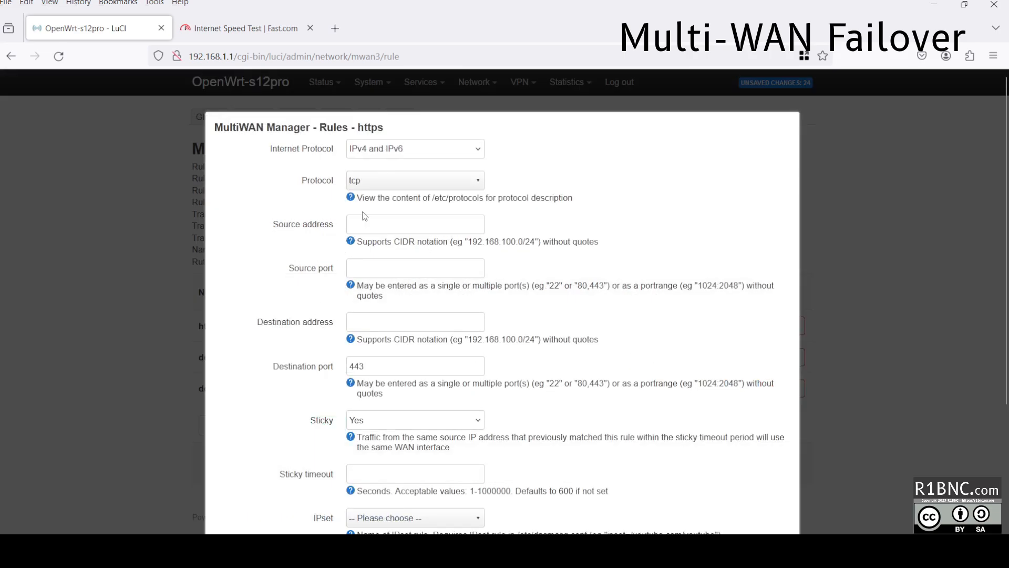
{"action": "scroll", "coordinate": [373, 444], "scroll_direction": "down", "scroll_amount": 3}
{"action": "left_click", "coordinate": [384, 449]}
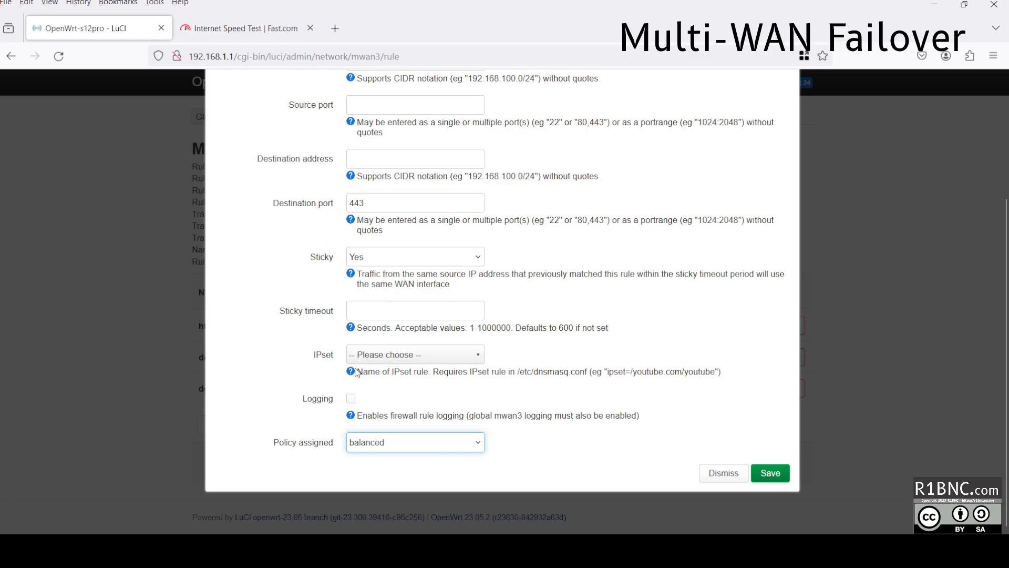
{"action": "key", "text": "w"}
{"action": "left_click", "coordinate": [773, 480]}
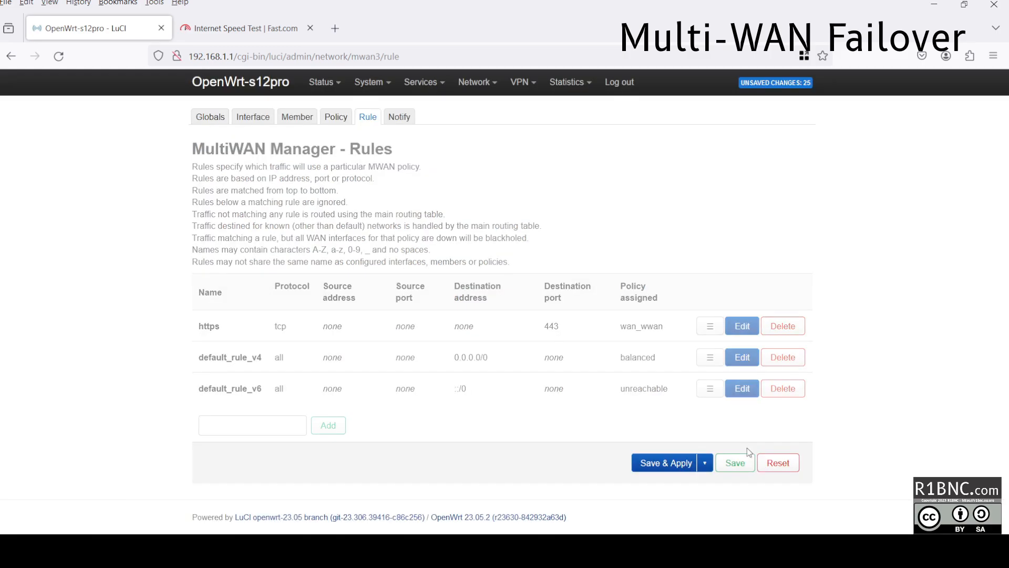
Route default_rule_v4 through wan_wwan, then save and apply the MultiWAN configuration.
{"action": "left_click", "coordinate": [742, 358]}
{"action": "left_click", "coordinate": [423, 457]}
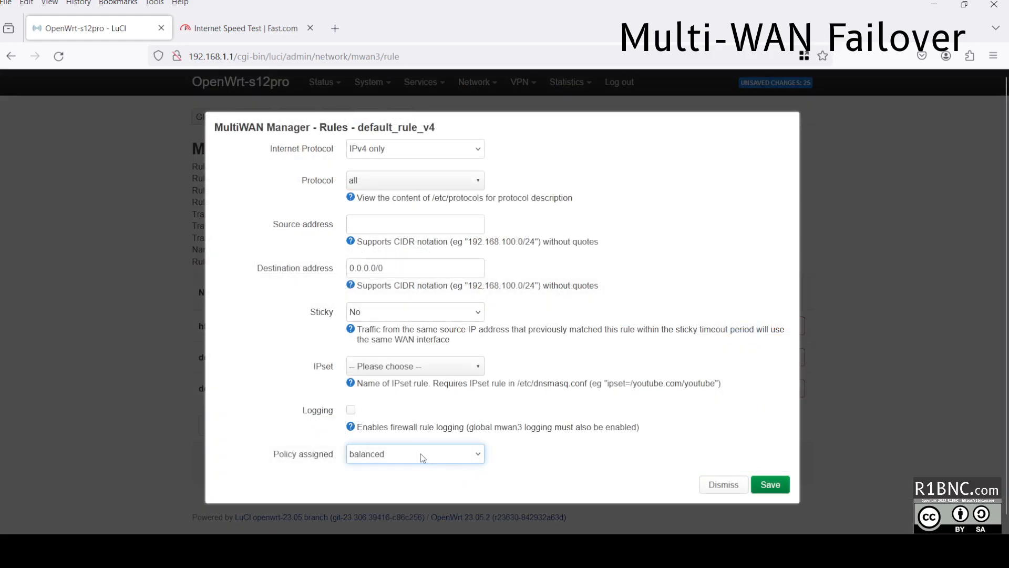
{"action": "key", "text": "w"}
{"action": "left_click", "coordinate": [770, 484]}
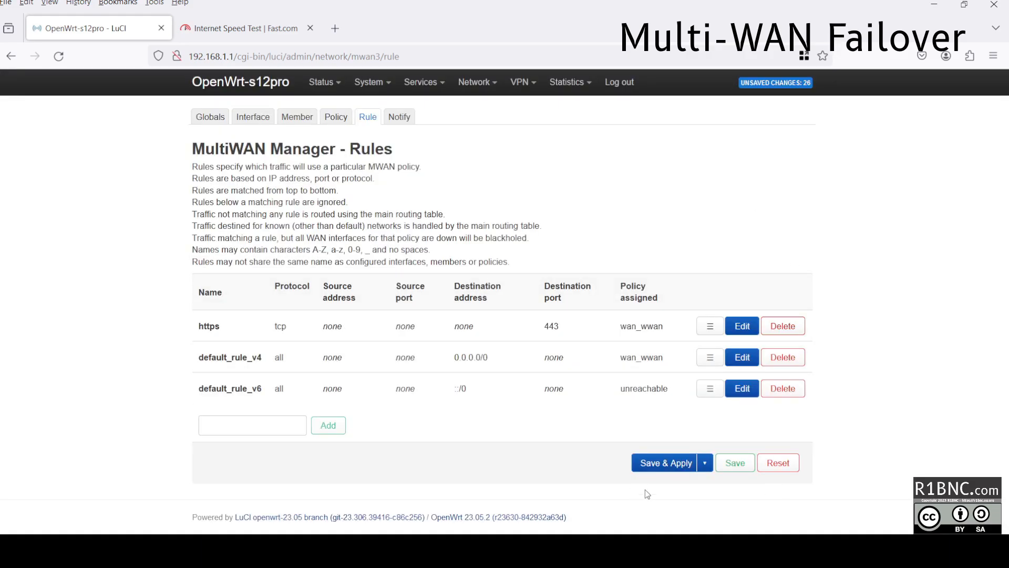
{"action": "left_click", "coordinate": [652, 463]}
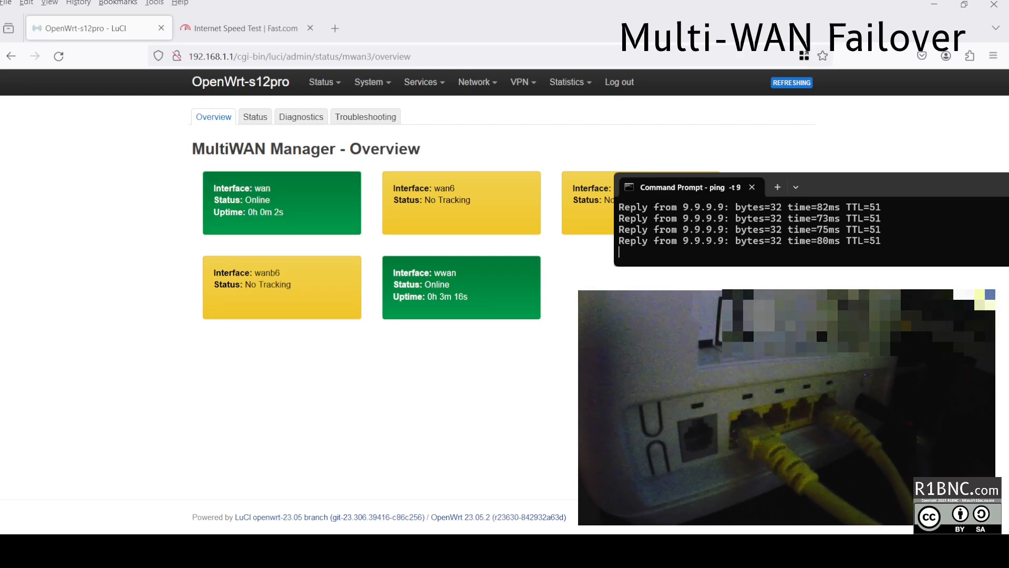
Once the MultiWAN overview shows wan and wwan online, switch to the Fast.com tab.
{"action": "key", "text": "ctrl+Tab"}
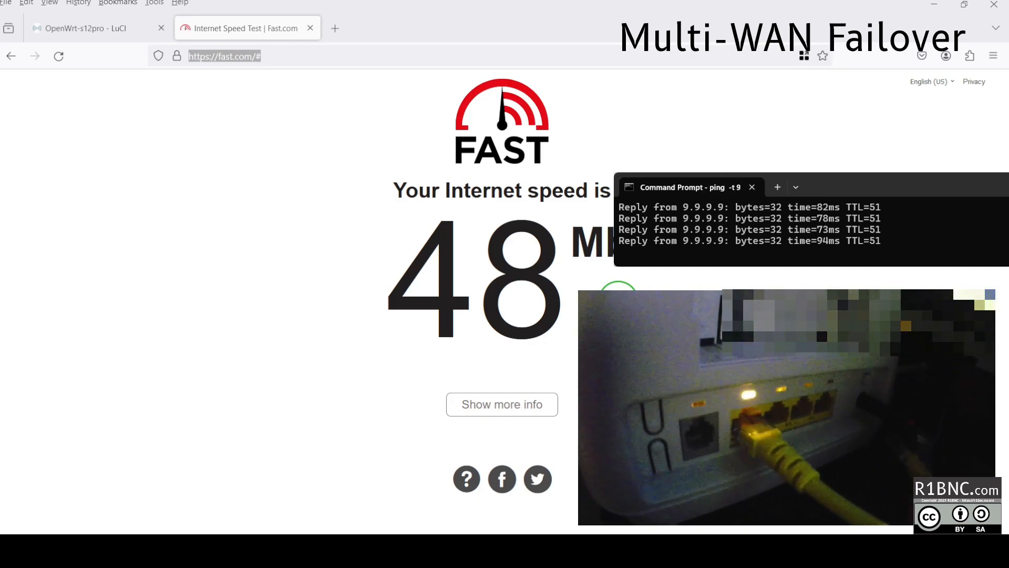
Reload fast.com to start a fresh speed test over the failover setup.
{"action": "key", "text": "Return"}
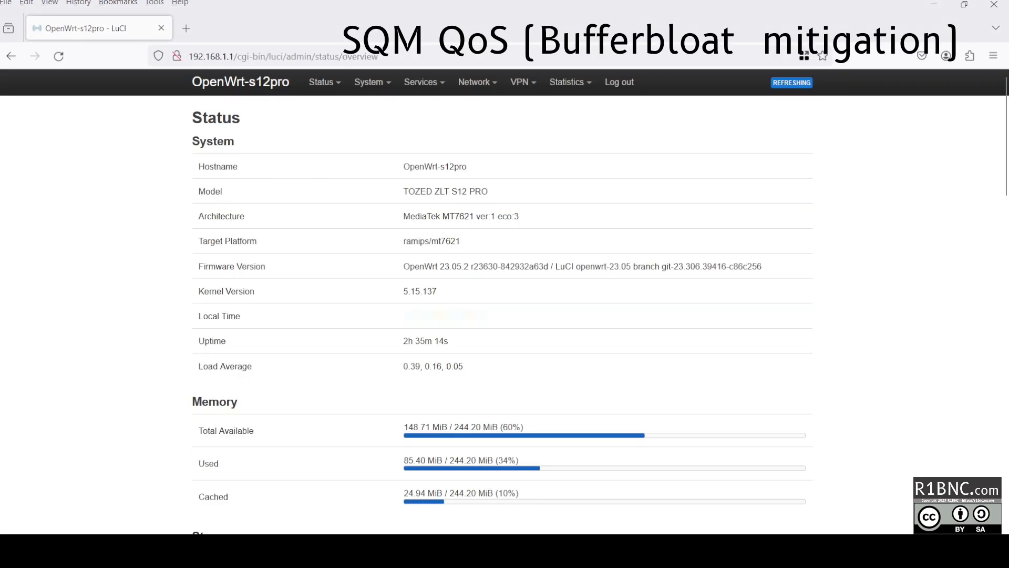
Add a new SQM QoS queue on the wan interface and enable it.
{"action": "mouse_move", "coordinate": [478, 82]}
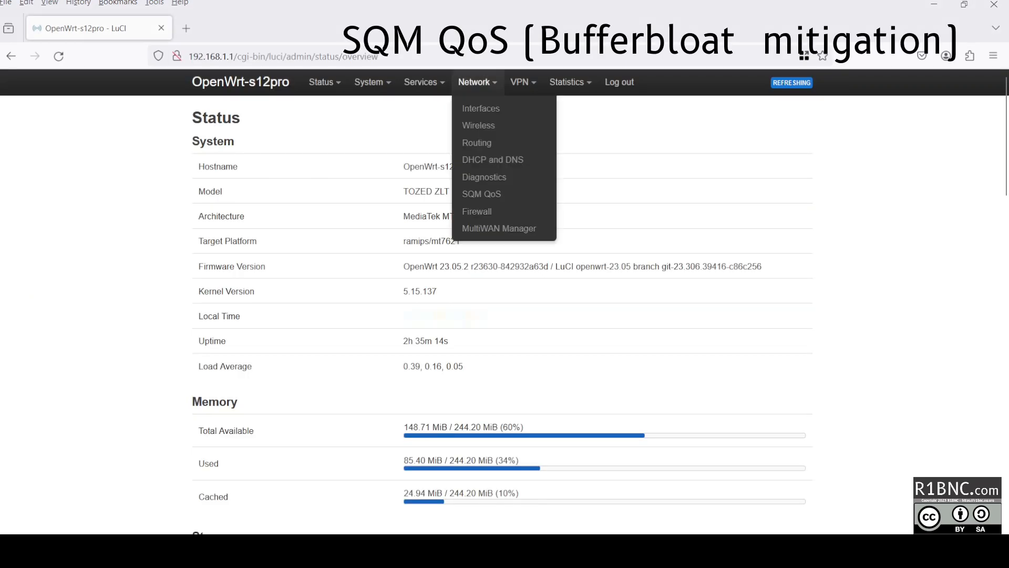
{"action": "left_click", "coordinate": [487, 196]}
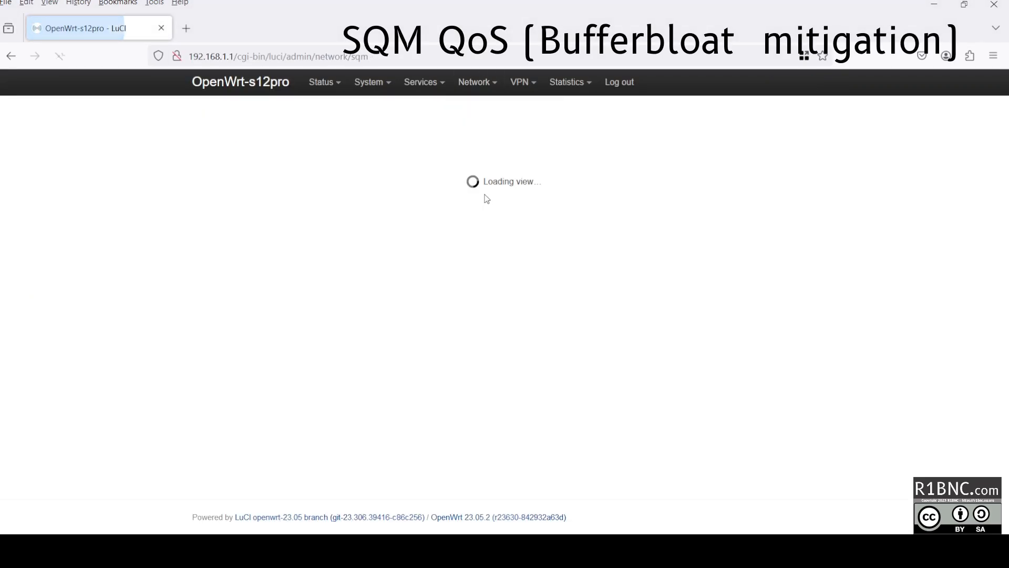
{"action": "left_click", "coordinate": [357, 187]}
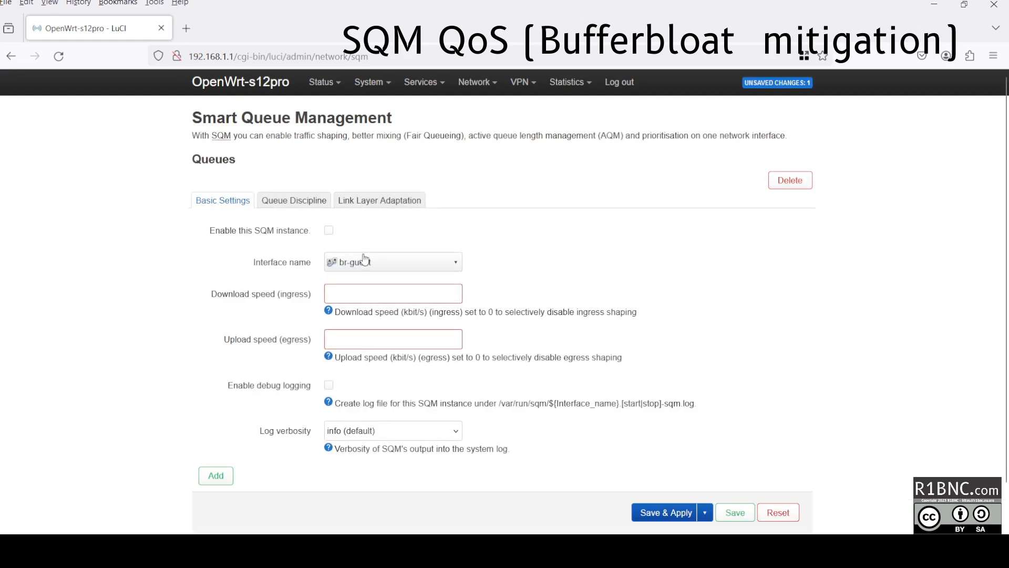
{"action": "left_click", "coordinate": [365, 260]}
{"action": "scroll", "coordinate": [446, 366], "scroll_direction": "down", "scroll_amount": 1}
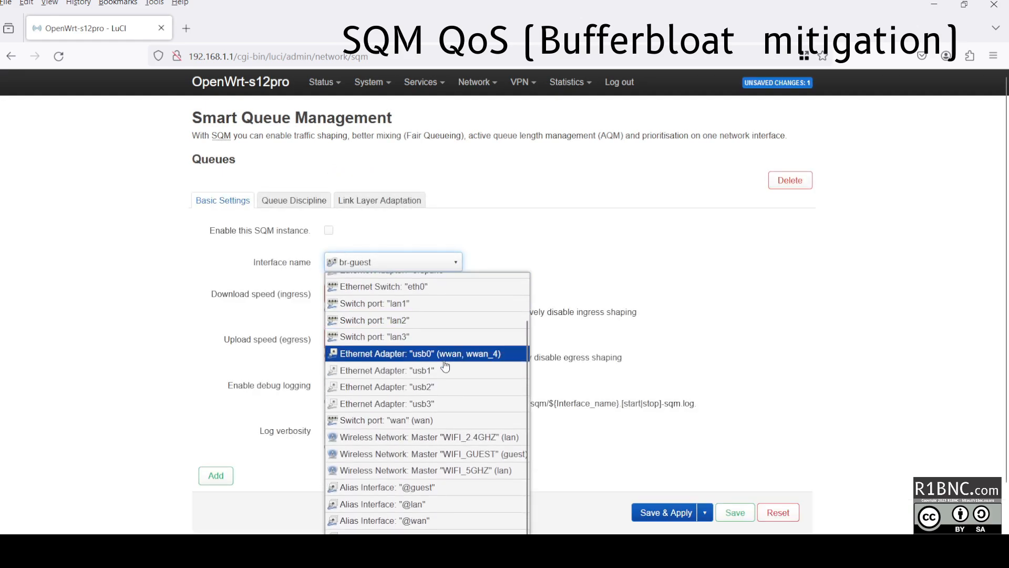
{"action": "left_click", "coordinate": [440, 420]}
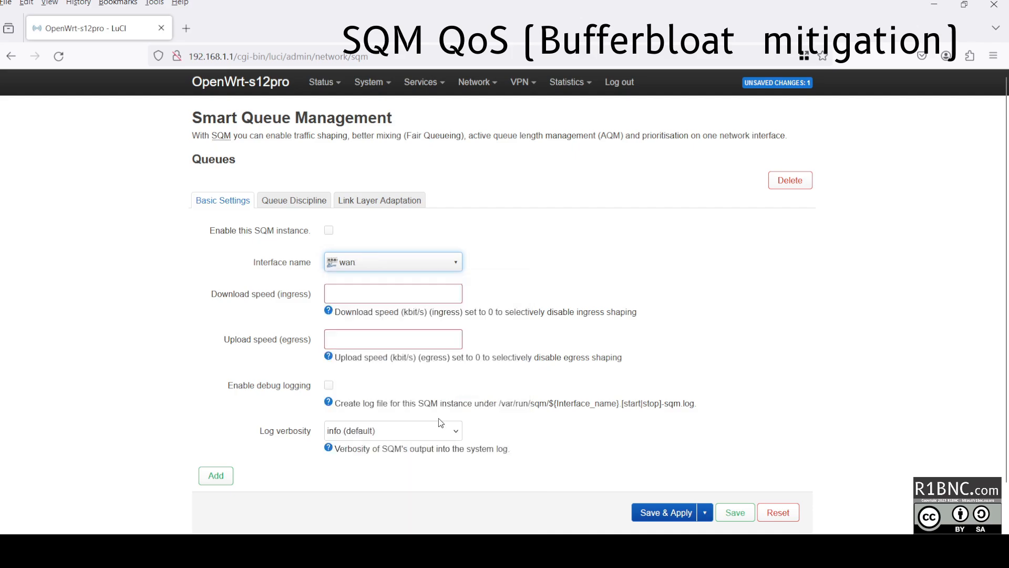
{"action": "left_click", "coordinate": [329, 234]}
Set download and upload to 50000 kbit/s, use the cake queue discipline, and apply.
{"action": "left_click", "coordinate": [365, 294]}
{"action": "type", "text": "5"}
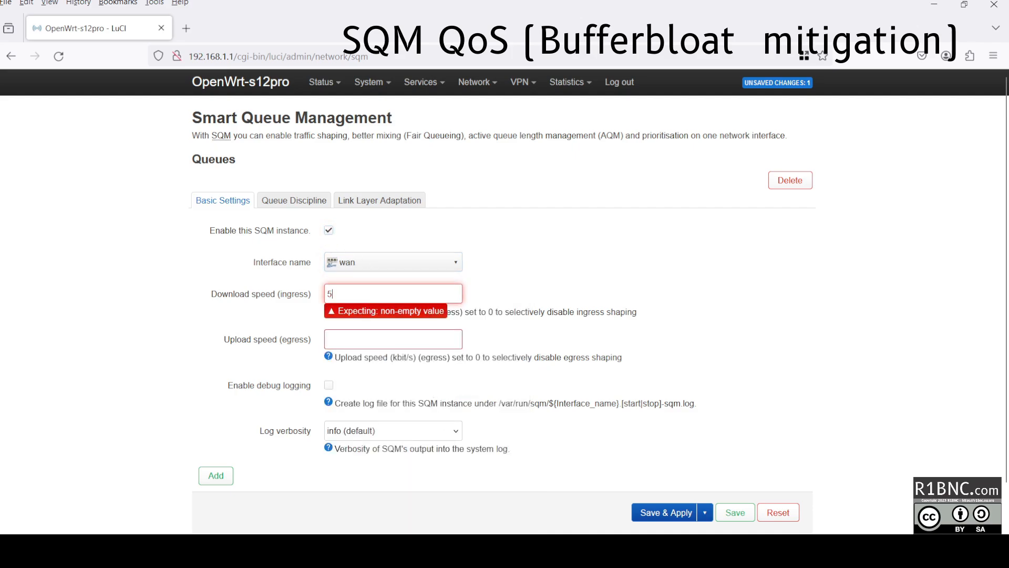
{"action": "type", "text": "0000"}
{"action": "left_click", "coordinate": [375, 337]}
{"action": "type", "text": "50000"}
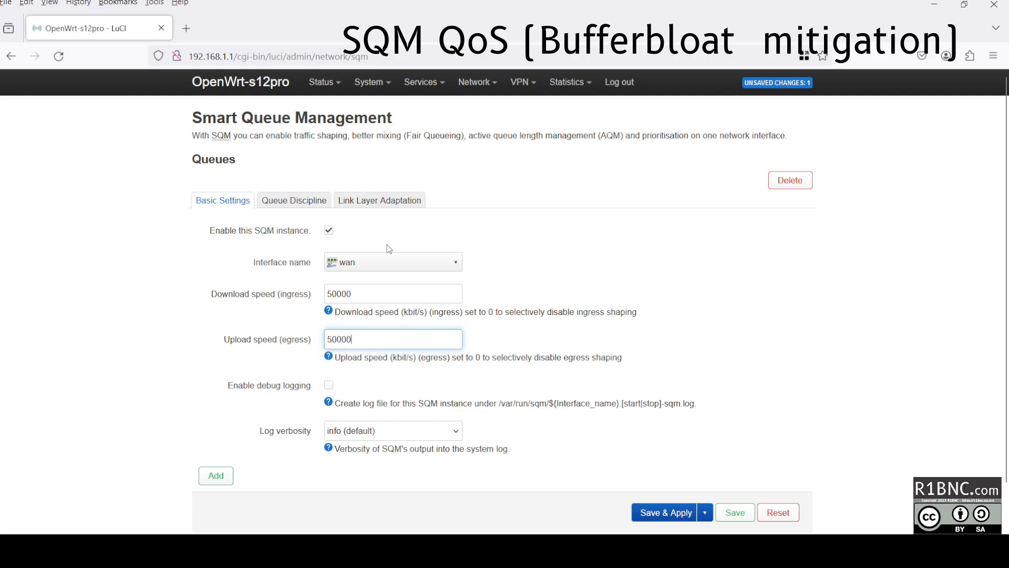
{"action": "left_click", "coordinate": [299, 201]}
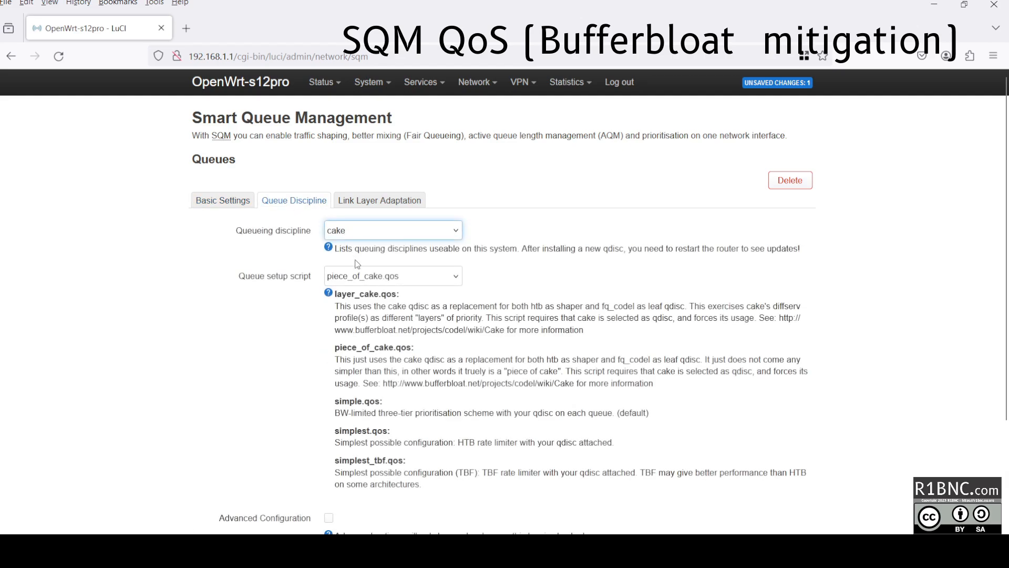
{"action": "scroll", "coordinate": [612, 415], "scroll_direction": "down", "scroll_amount": 3}
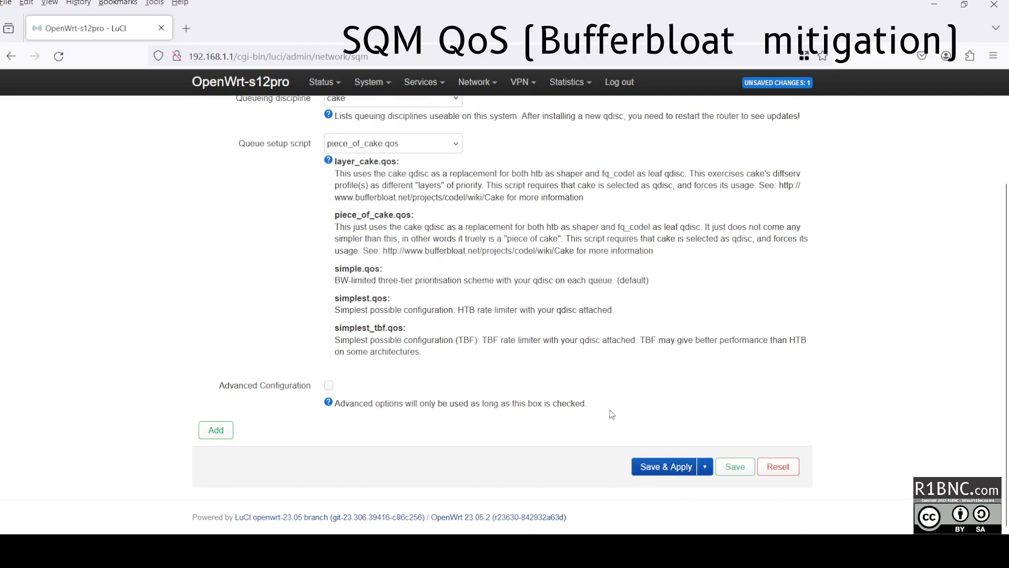
{"action": "left_click", "coordinate": [649, 467]}
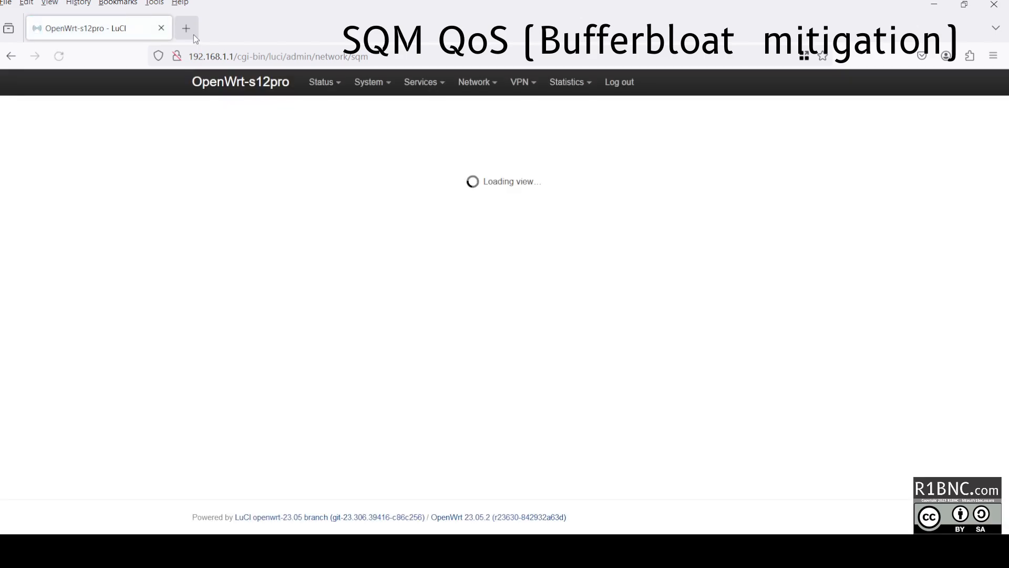
Open Fast.com in a new browser tab.
{"action": "left_click", "coordinate": [186, 28]}
{"action": "type", "text": "fast.com"}
{"action": "key", "text": "Return"}
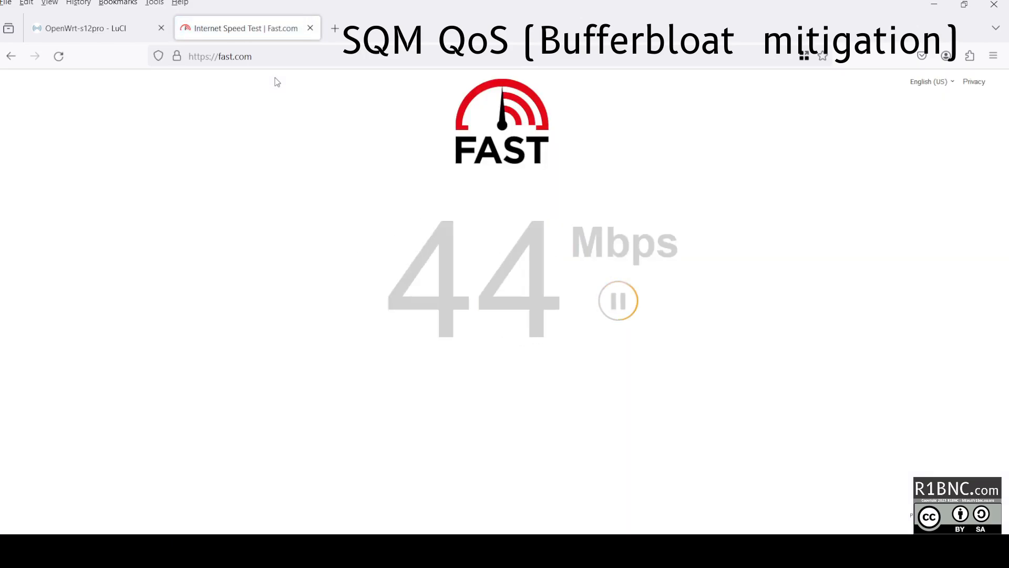
Search 'buffer' in a new tab and start the Waveform bufferbloat test.
{"action": "left_click", "coordinate": [335, 28]}
{"action": "type", "text": "buffer"}
{"action": "left_click", "coordinate": [336, 263]}
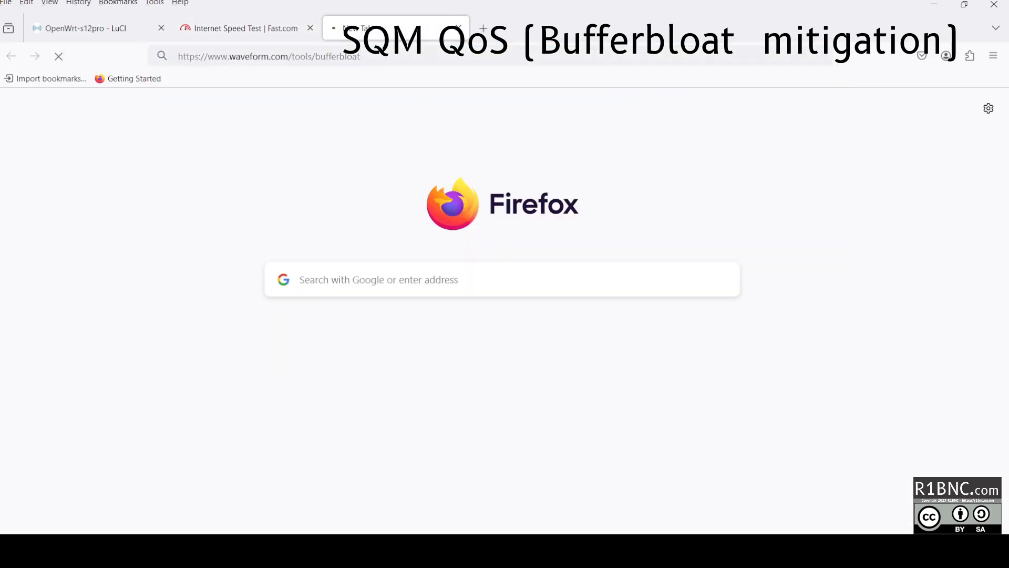
{"action": "left_click", "coordinate": [498, 338]}
{"action": "scroll", "coordinate": [498, 339], "scroll_direction": "down", "scroll_amount": 5}
{"action": "scroll", "coordinate": [499, 339], "scroll_direction": "up", "scroll_amount": 3}
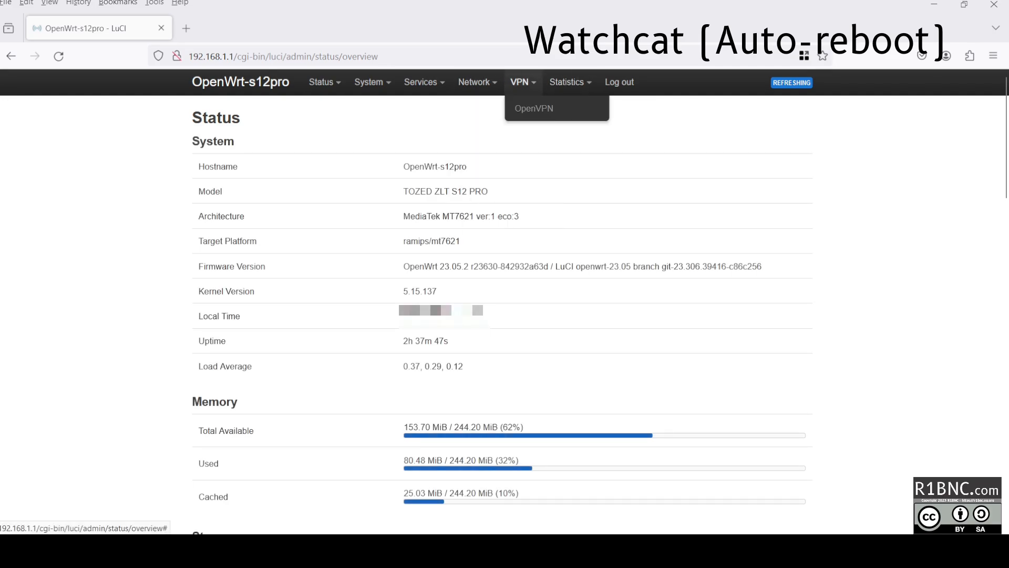
On System > Software, run 'Update lists...' to refresh the opkg package lists.
{"action": "mouse_move", "coordinate": [372, 82]}
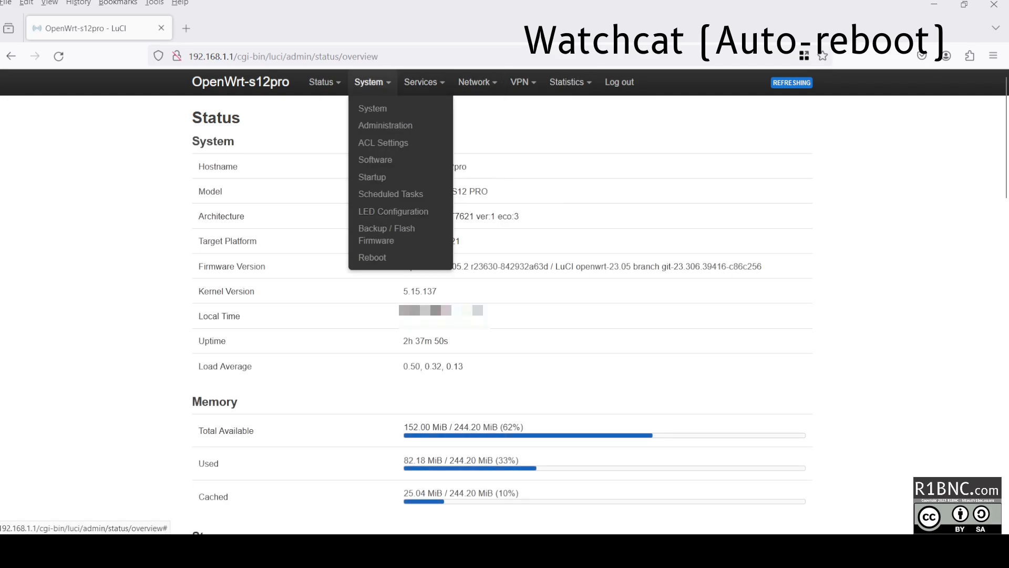
{"action": "left_click", "coordinate": [375, 159]}
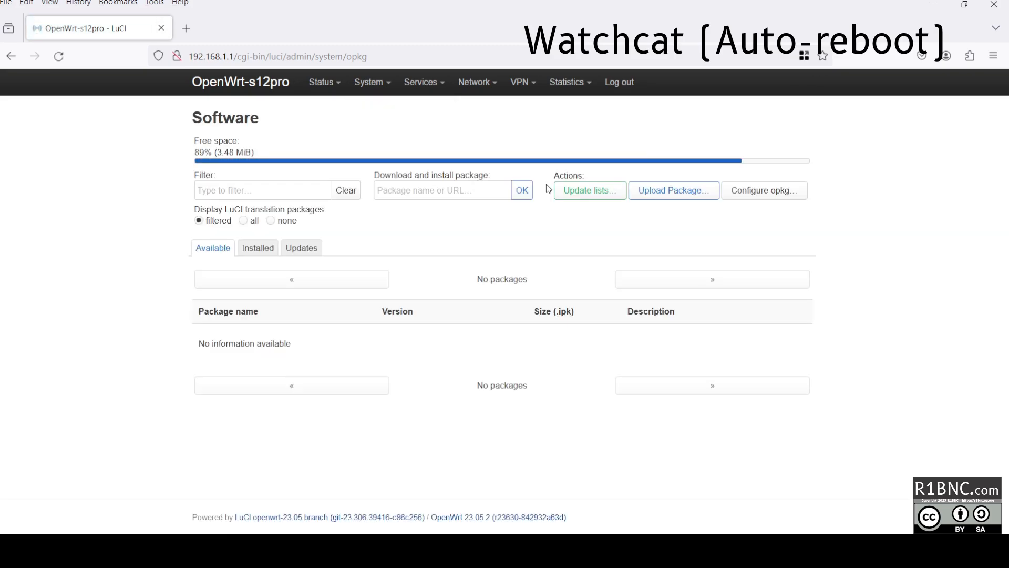
{"action": "left_click", "coordinate": [593, 197]}
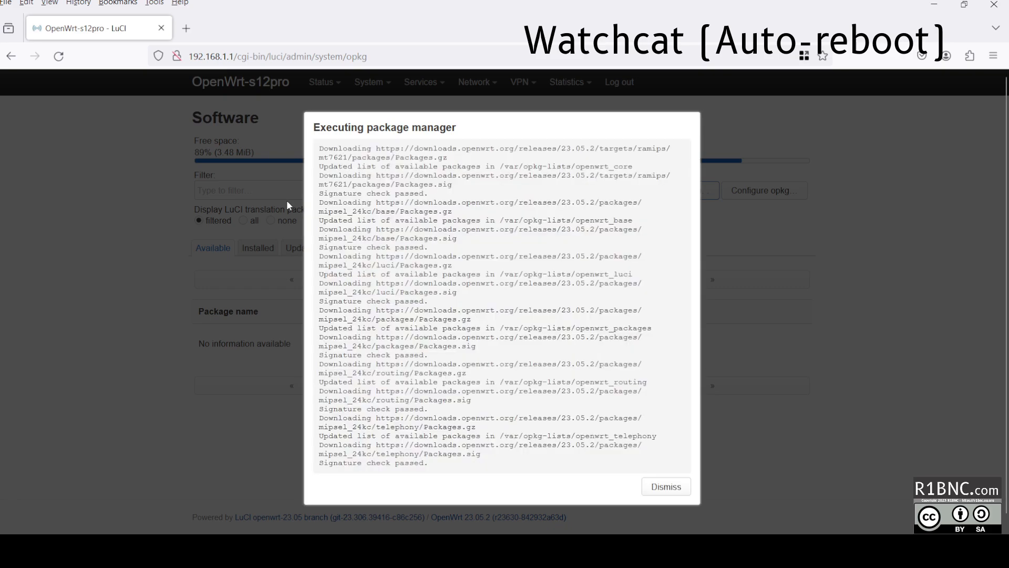
Filter packages for 'watchcat' and install luci-app-watchcat along with its watchcat dependency.
{"action": "left_click", "coordinate": [682, 491]}
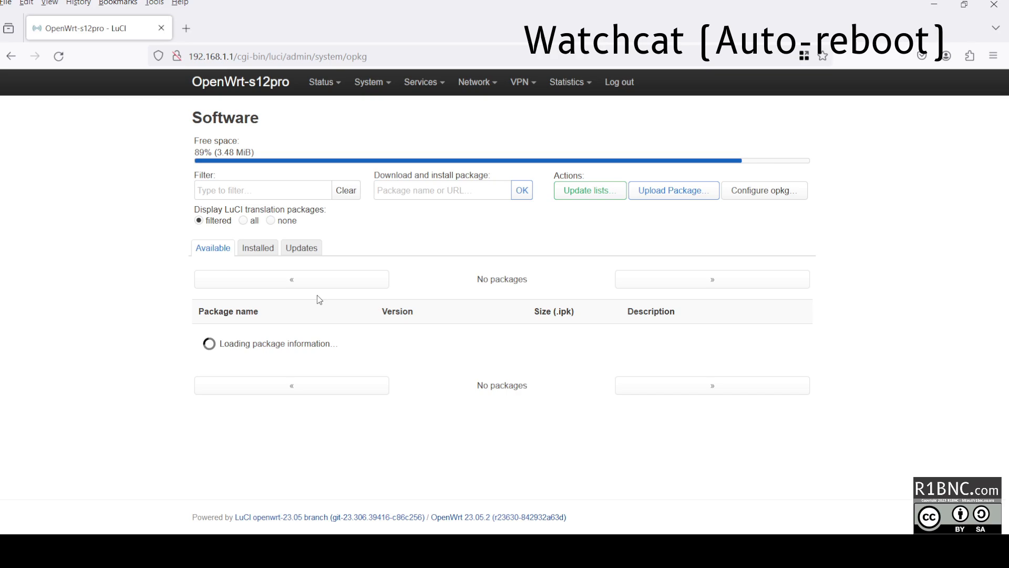
{"action": "left_click", "coordinate": [268, 193]}
{"action": "type", "text": "watchcat"}
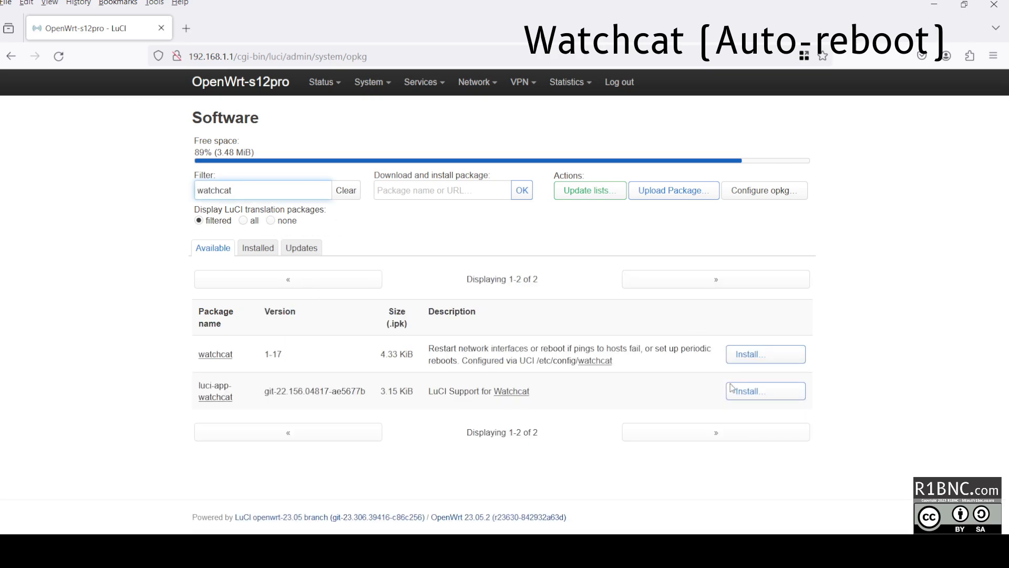
{"action": "left_click", "coordinate": [736, 395]}
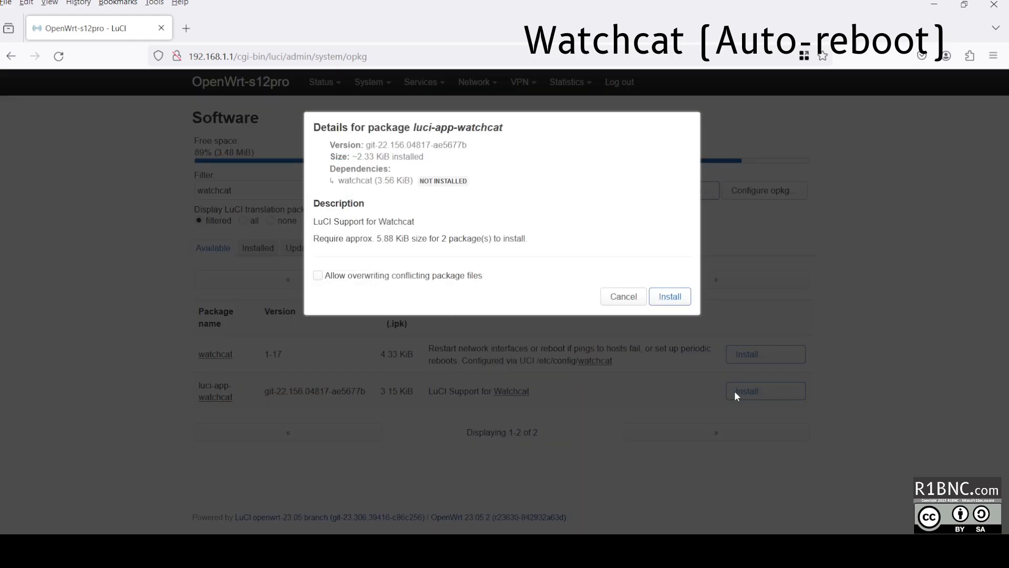
{"action": "left_click", "coordinate": [668, 298]}
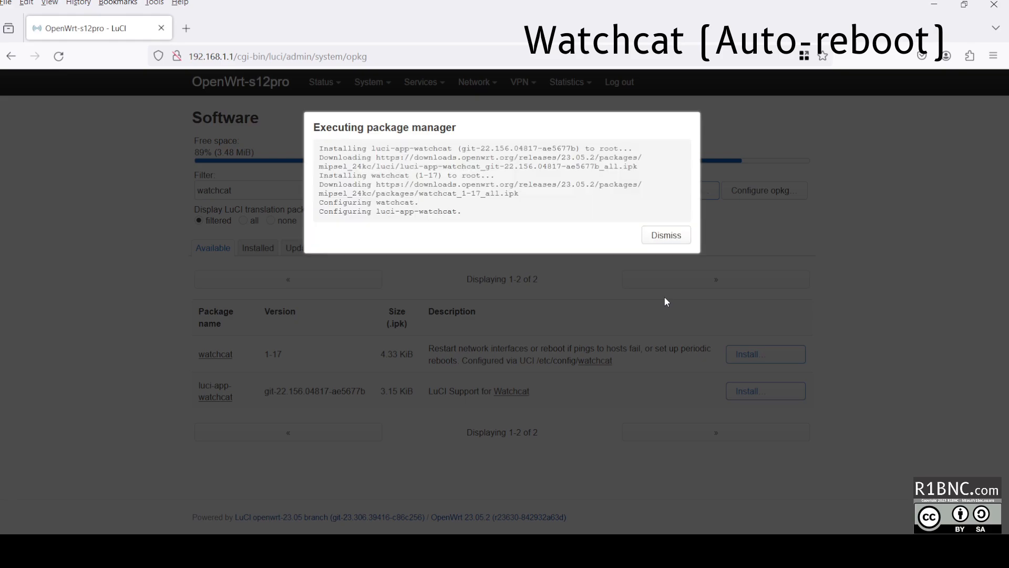
{"action": "left_click", "coordinate": [666, 236]}
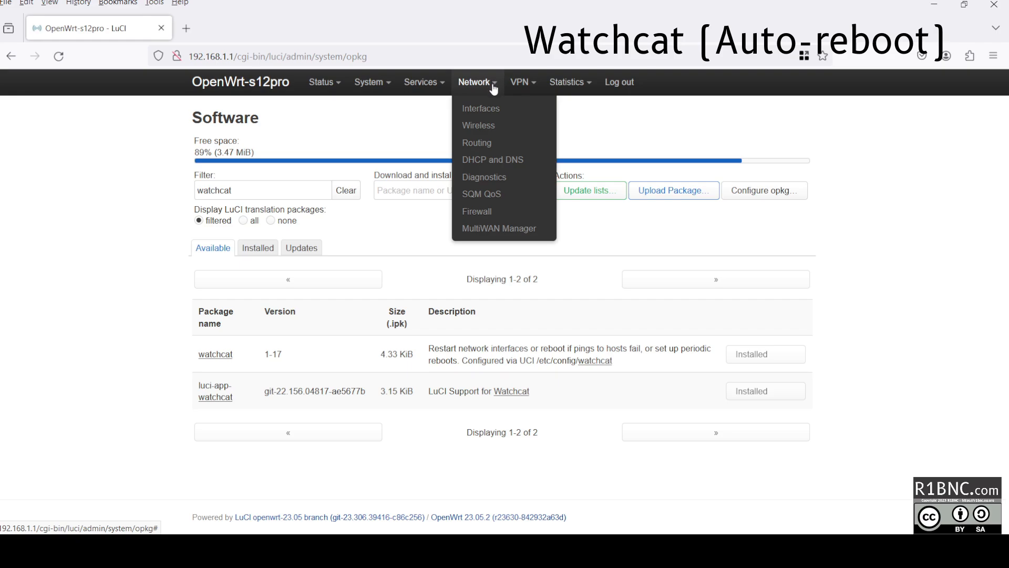
{"action": "mouse_move", "coordinate": [447, 88]}
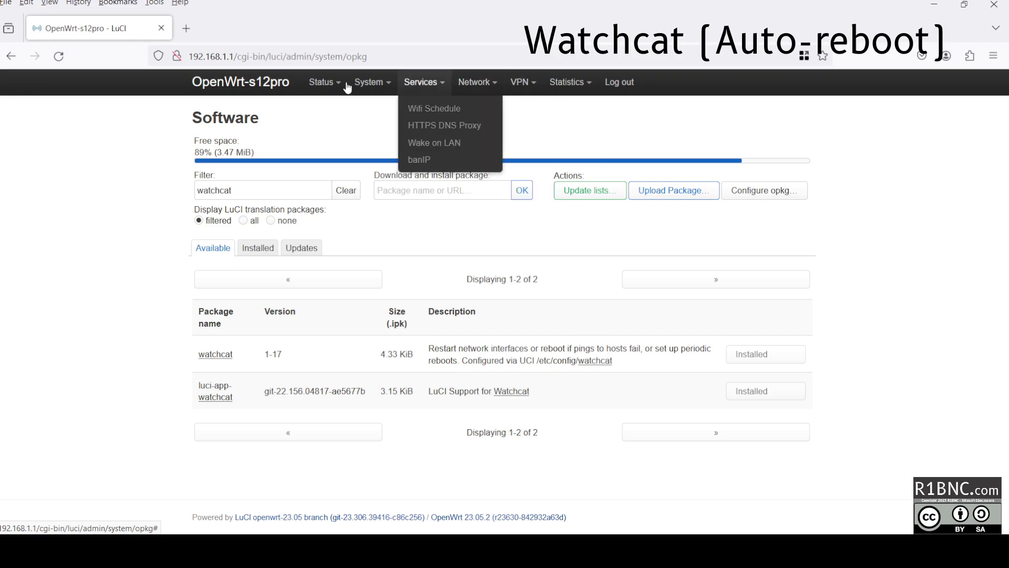
Reload LuCI, open Services > Watchcat, and set the monitored interface to usb0.
{"action": "left_click", "coordinate": [60, 56]}
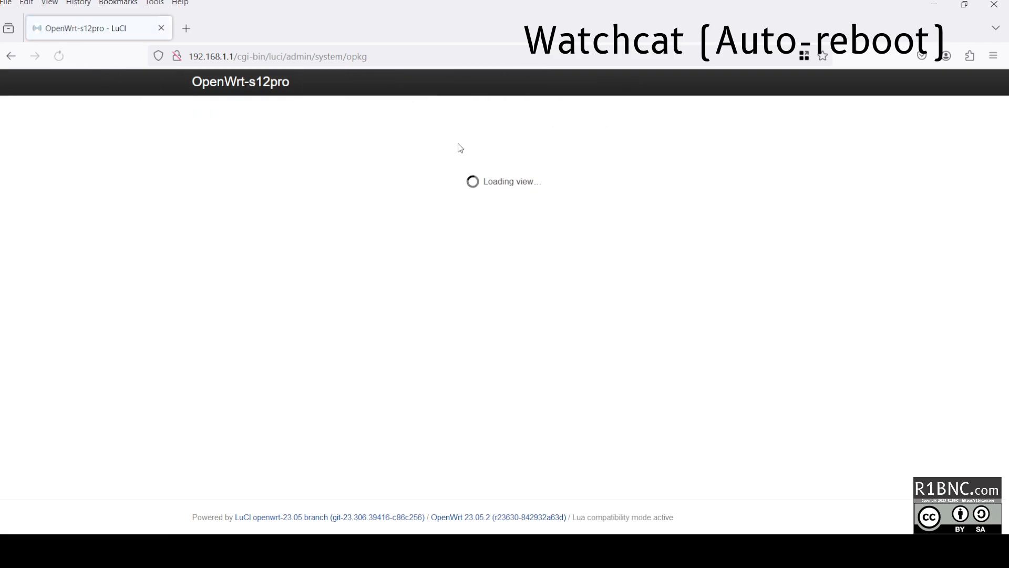
{"action": "mouse_move", "coordinate": [436, 88]}
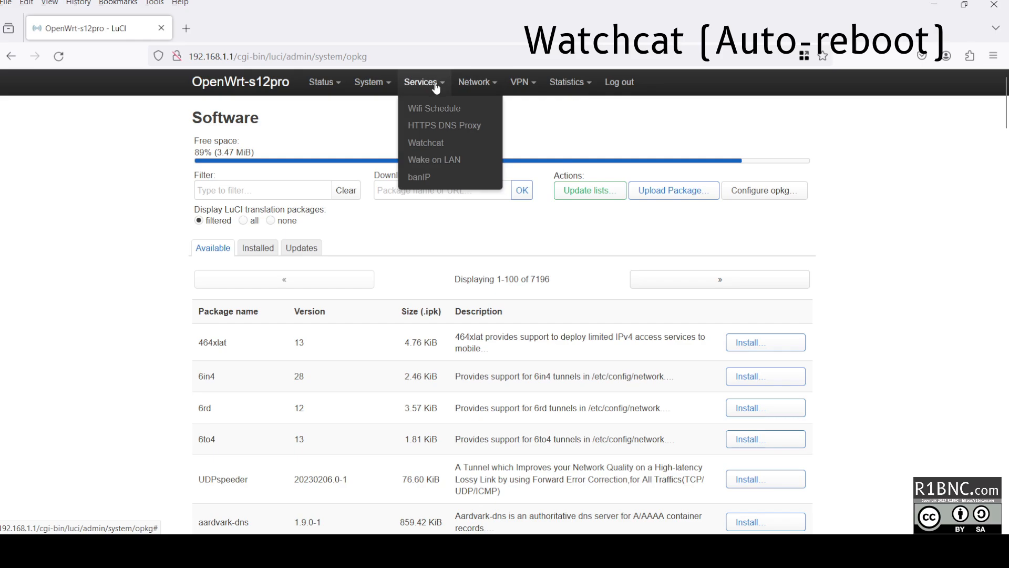
{"action": "left_click", "coordinate": [428, 143]}
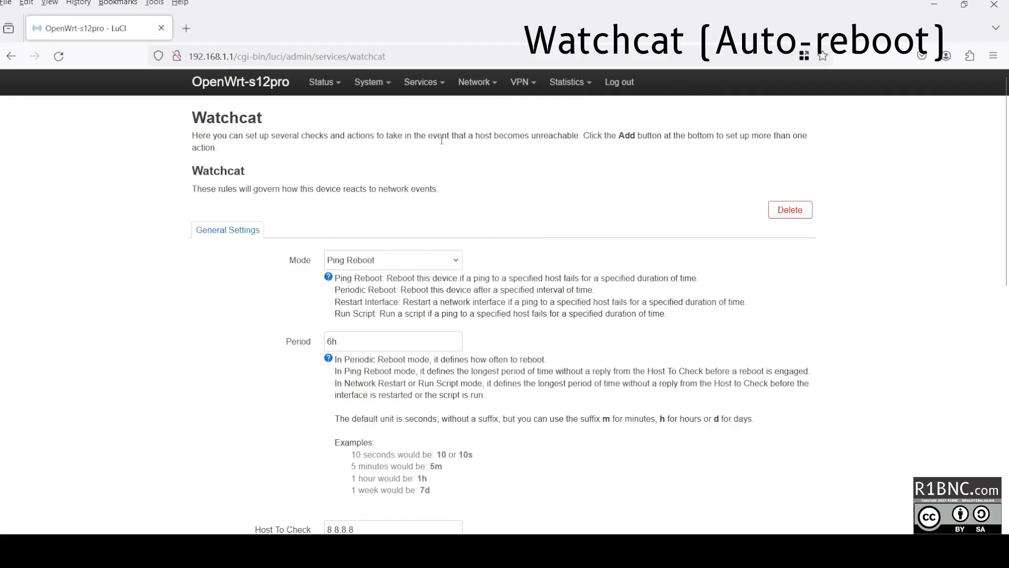
{"action": "left_click", "coordinate": [380, 264]}
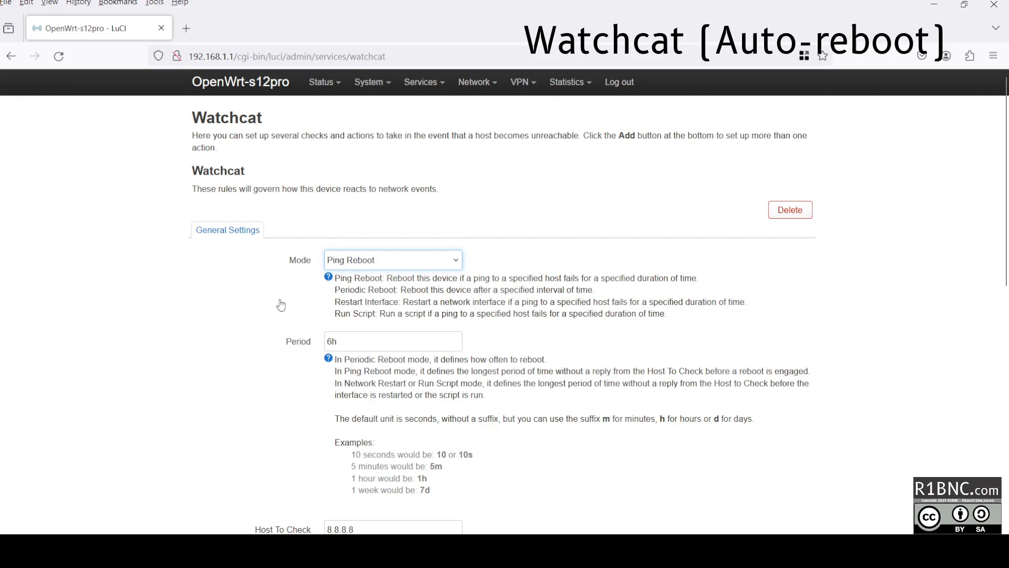
{"action": "scroll", "coordinate": [288, 309], "scroll_direction": "down", "scroll_amount": 3}
{"action": "scroll", "coordinate": [363, 371], "scroll_direction": "down", "scroll_amount": 4}
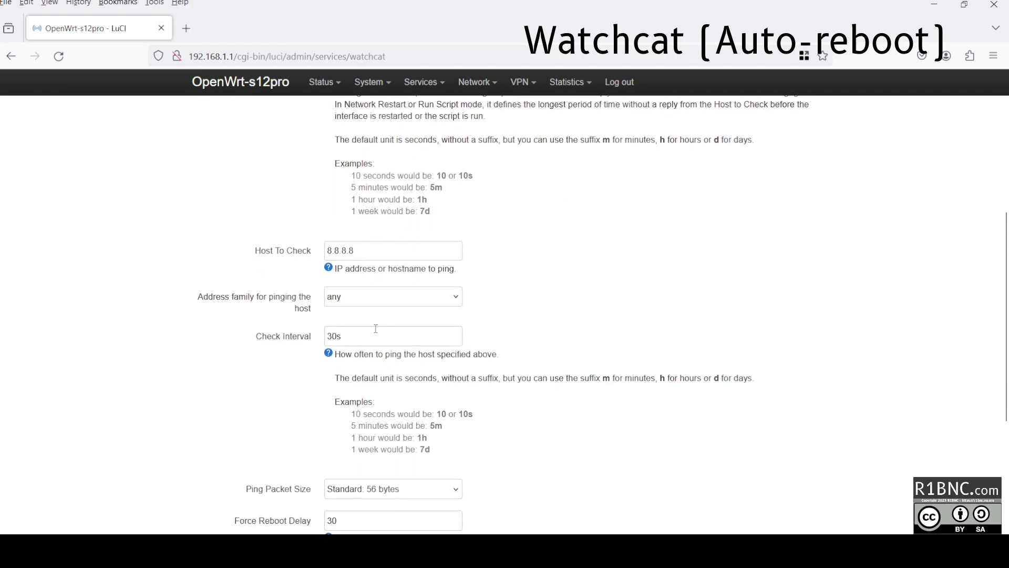
{"action": "left_click", "coordinate": [359, 464]}
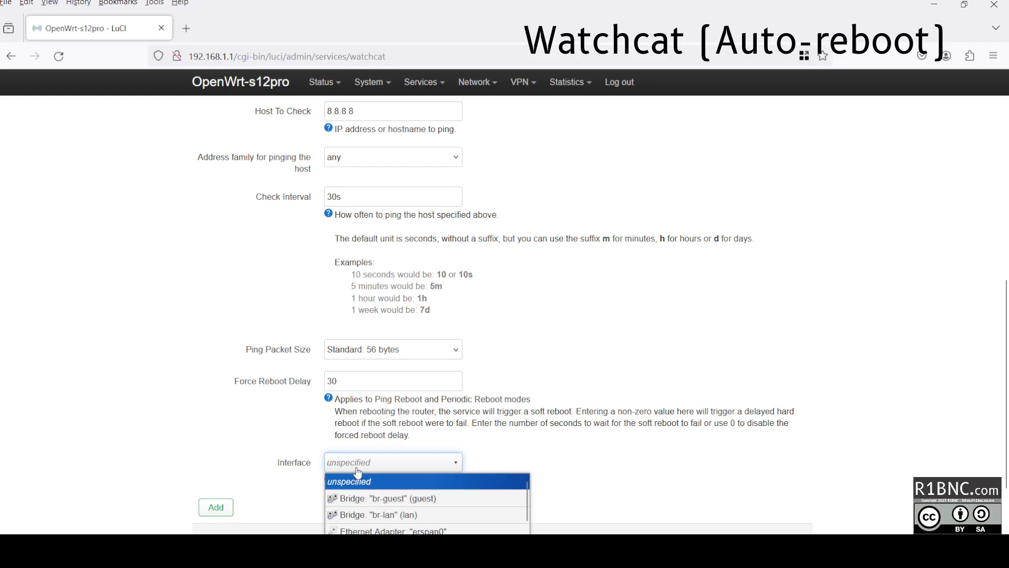
{"action": "scroll", "coordinate": [370, 518], "scroll_direction": "down", "scroll_amount": 5}
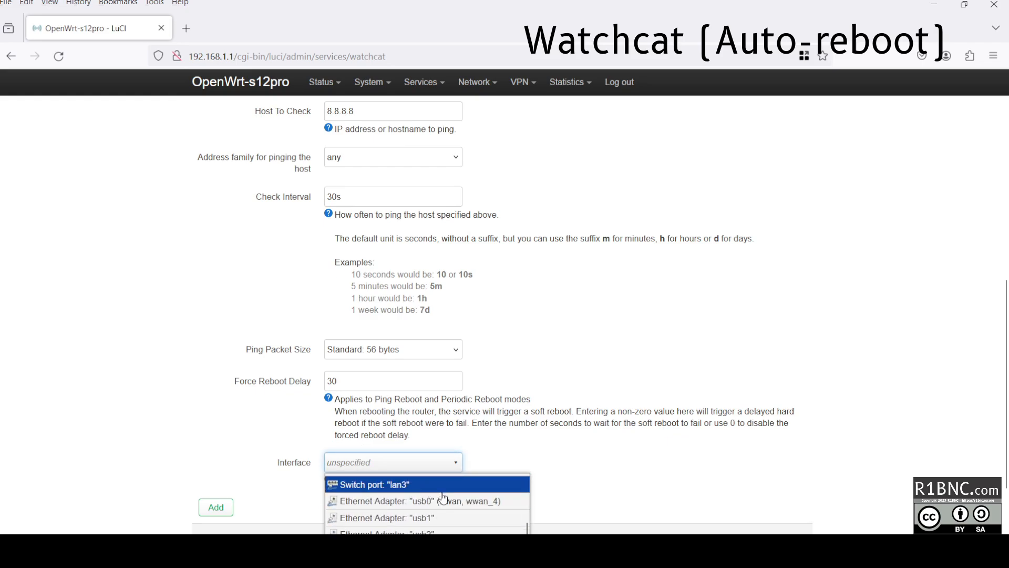
{"action": "left_click", "coordinate": [448, 504]}
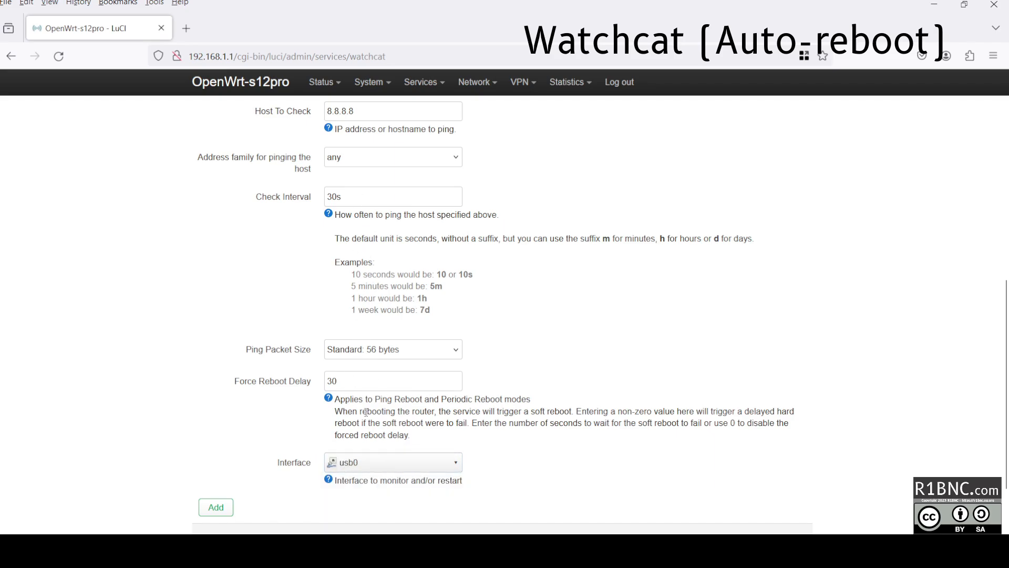
Set the Watchcat period to 10m, then save and apply the rule.
{"action": "scroll", "coordinate": [363, 397], "scroll_direction": "up", "scroll_amount": 3}
{"action": "scroll", "coordinate": [356, 199], "scroll_direction": "up", "scroll_amount": 3}
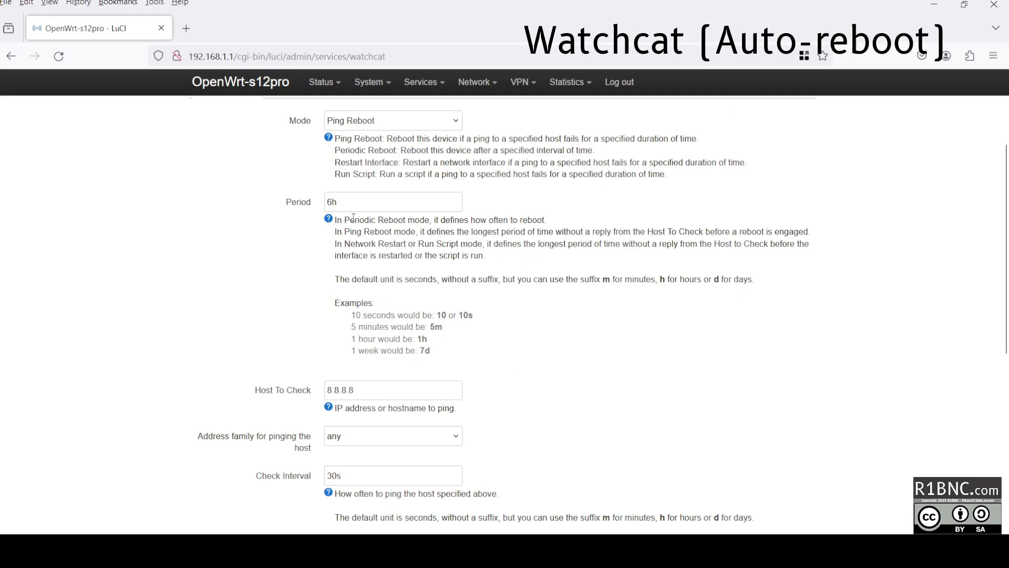
{"action": "scroll", "coordinate": [353, 218], "scroll_direction": "up", "scroll_amount": 1}
{"action": "left_click_drag", "start_coordinate": [342, 271], "coordinate": [319, 263]}
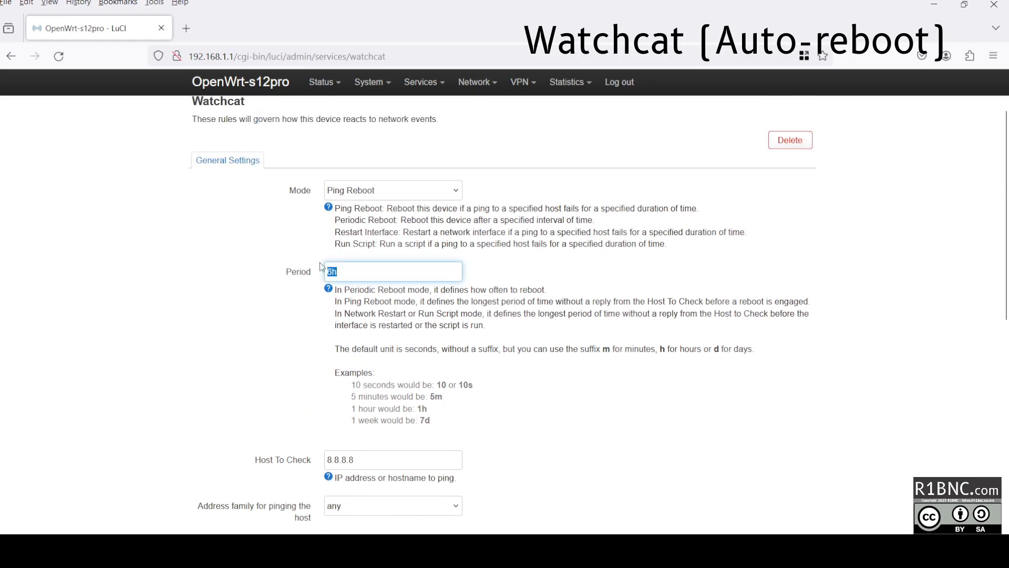
{"action": "type", "text": "10m"}
{"action": "scroll", "coordinate": [540, 336], "scroll_direction": "down", "scroll_amount": 8}
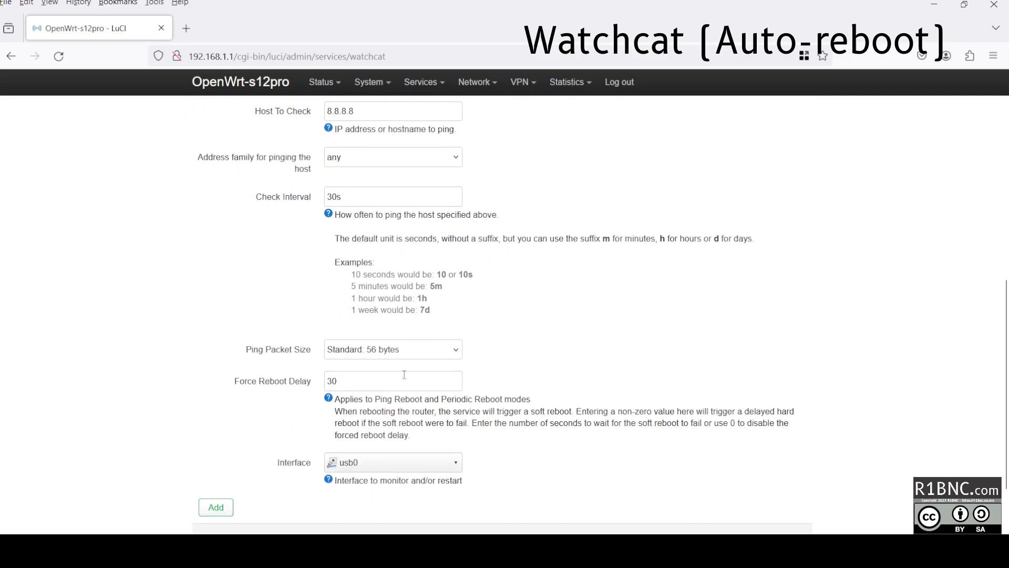
{"action": "left_click", "coordinate": [663, 474]}
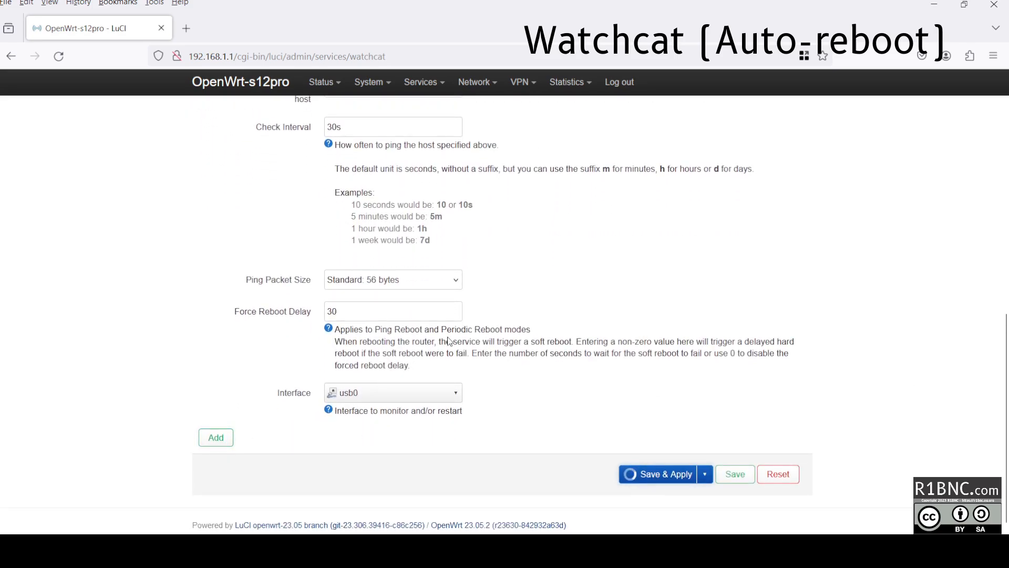